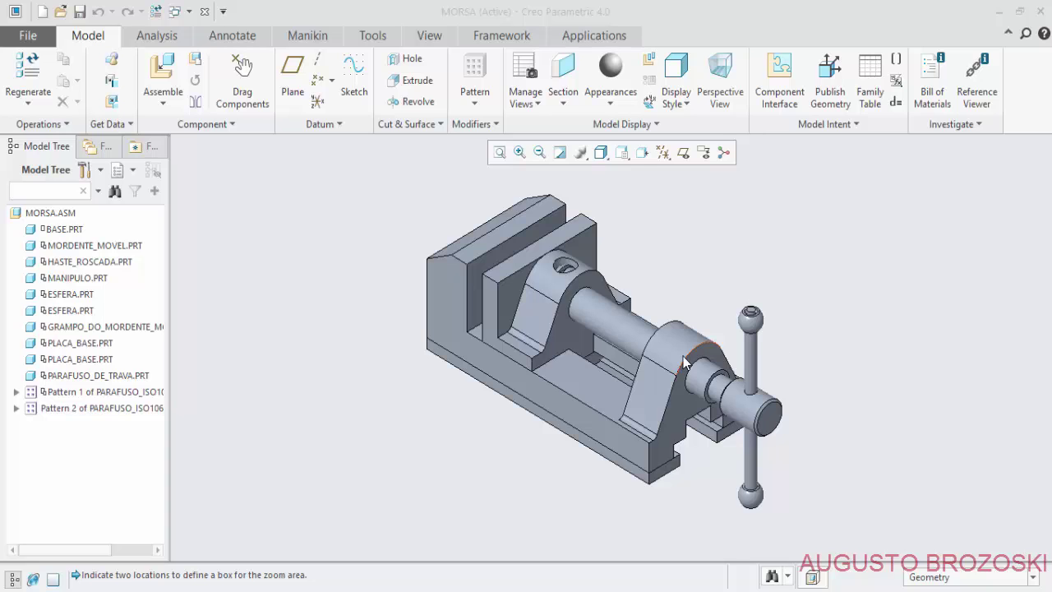
Orbit the MORSA vise assembly and pick the jaw clamp part.
mouse_move(523, 417)
middle_down()
mouse_move(545, 372)
mouse_move(570, 357)
middle_up()
scroll(558, 357, down, 2)
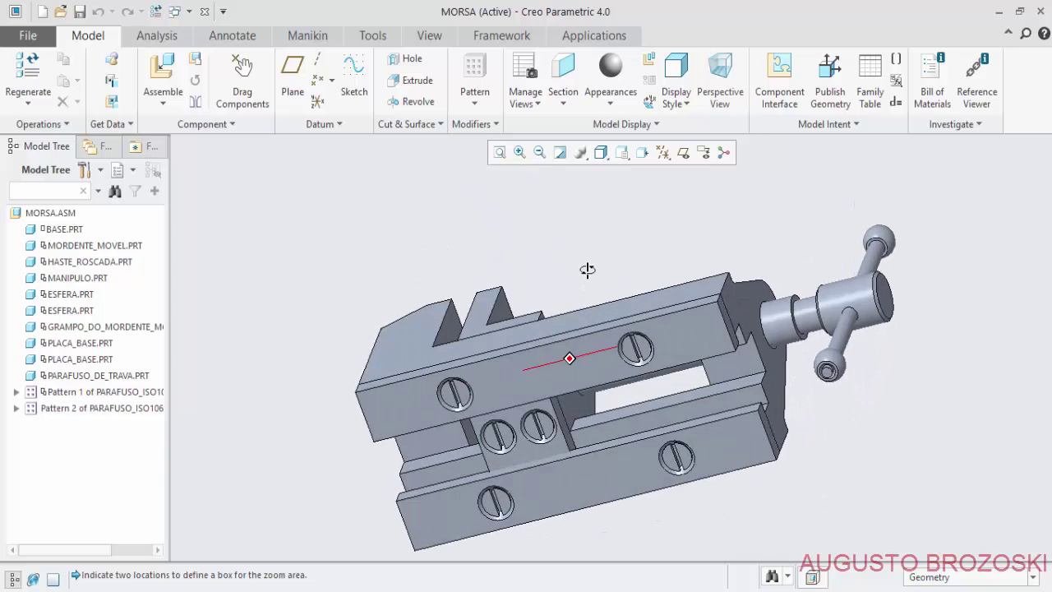
click(541, 451)
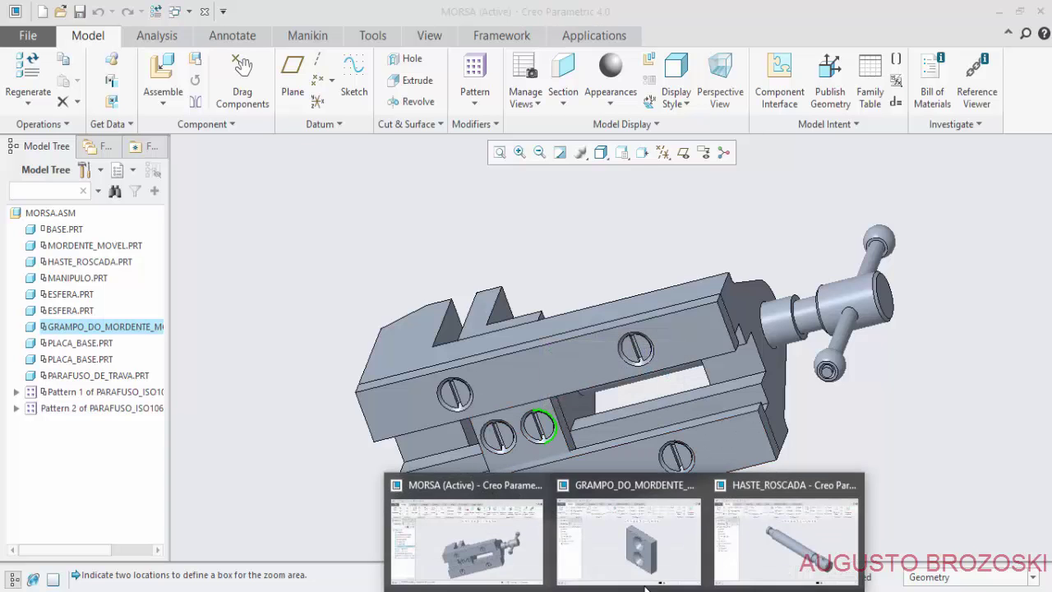
Switch to the GRAMPO_DO_MORDENTE_MOVEL and HASTE_ROSCADA part windows, orbiting each part.
click(658, 559)
mouse_move(570, 371)
middle_down()
mouse_move(545, 422)
mouse_move(628, 521)
middle_up()
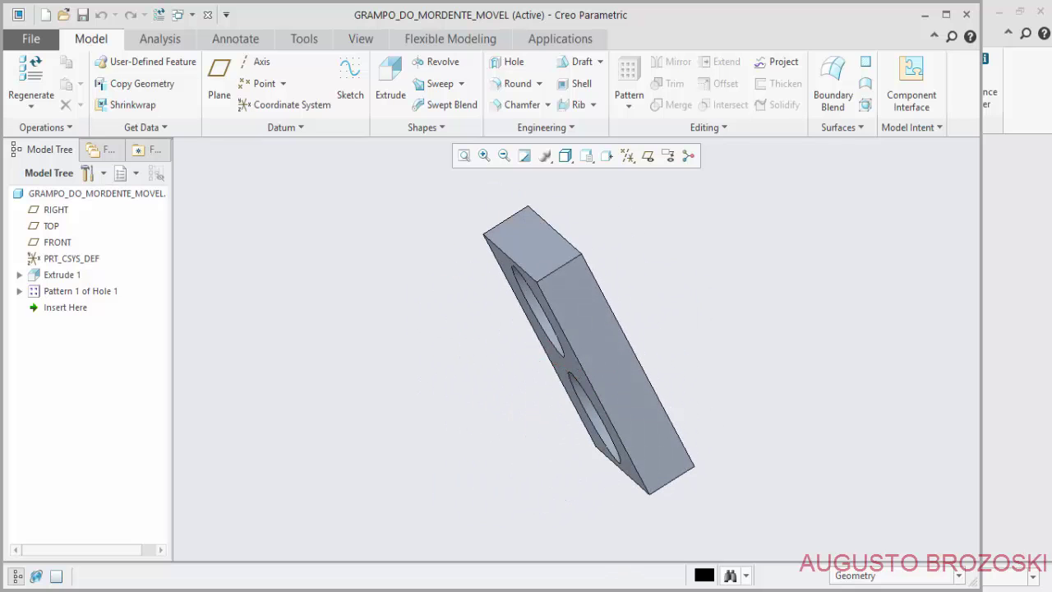
click(739, 503)
mouse_move(575, 375)
middle_down()
mouse_move(604, 394)
mouse_move(535, 425)
mouse_move(535, 375)
mouse_move(535, 416)
mouse_move(577, 453)
middle_up()
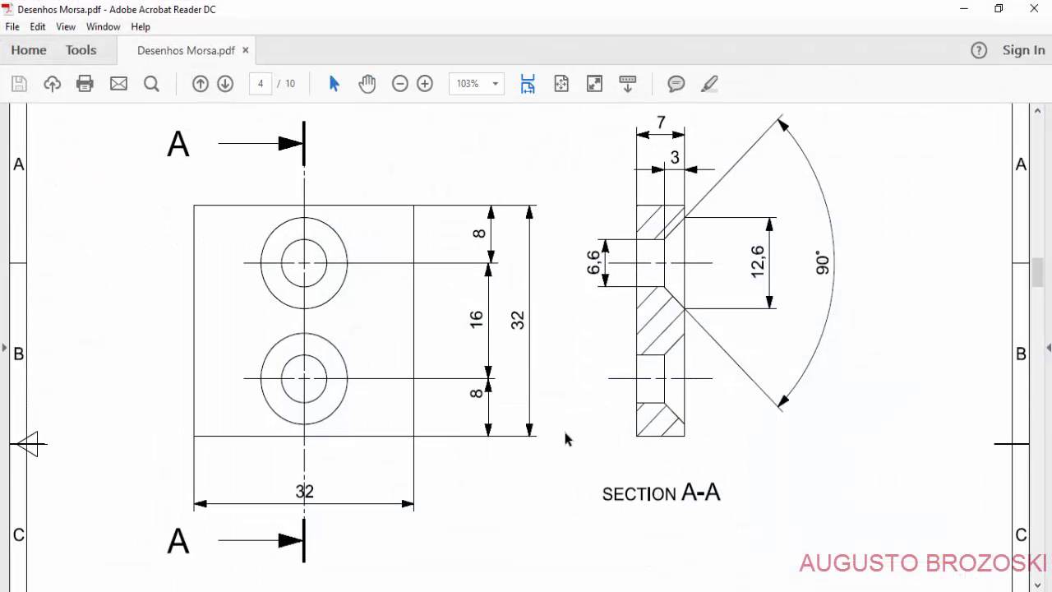
Review pages 4 and 5 of Desenhos Morsa.pdf, then return to the MORSA vise assembly.
scroll(563, 431, up, 3)
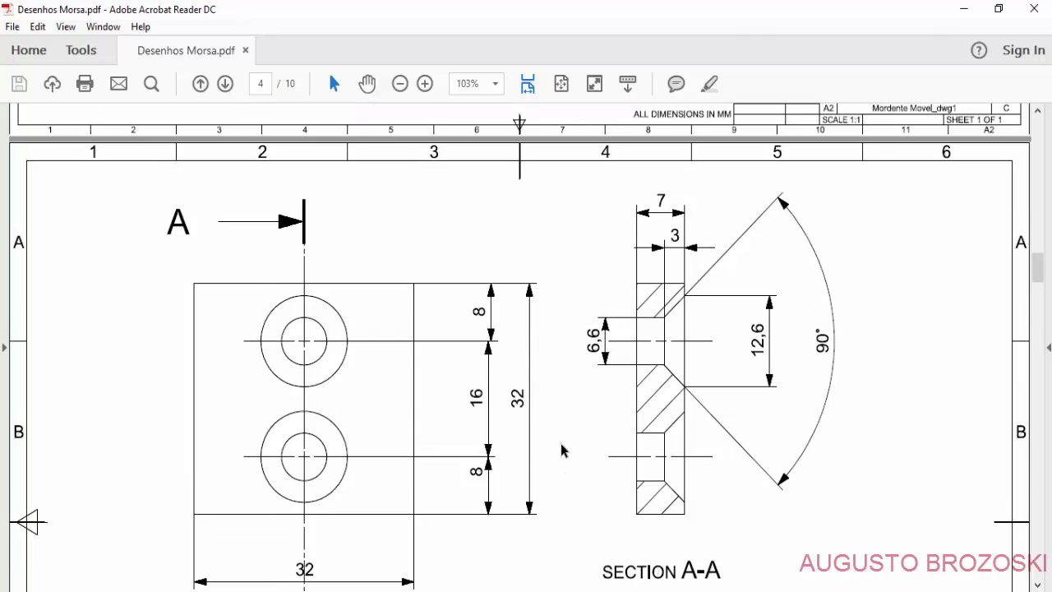
scroll(560, 442, down, 10)
scroll(559, 444, down, 4)
scroll(557, 444, down, 6)
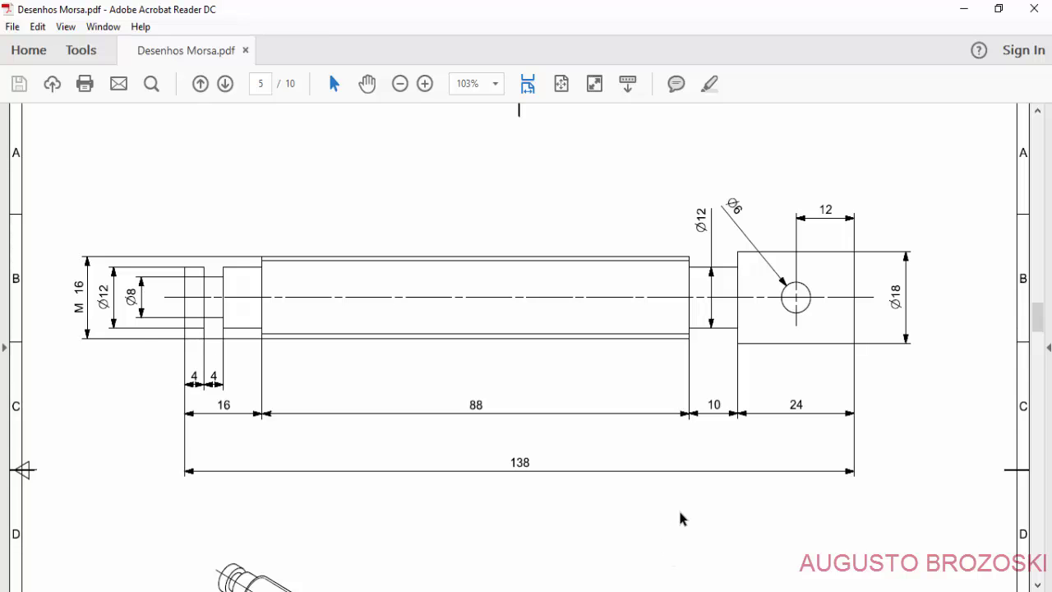
scroll(678, 510, up, 2)
scroll(657, 485, up, 4)
scroll(633, 468, up, 3)
scroll(645, 367, up, 1)
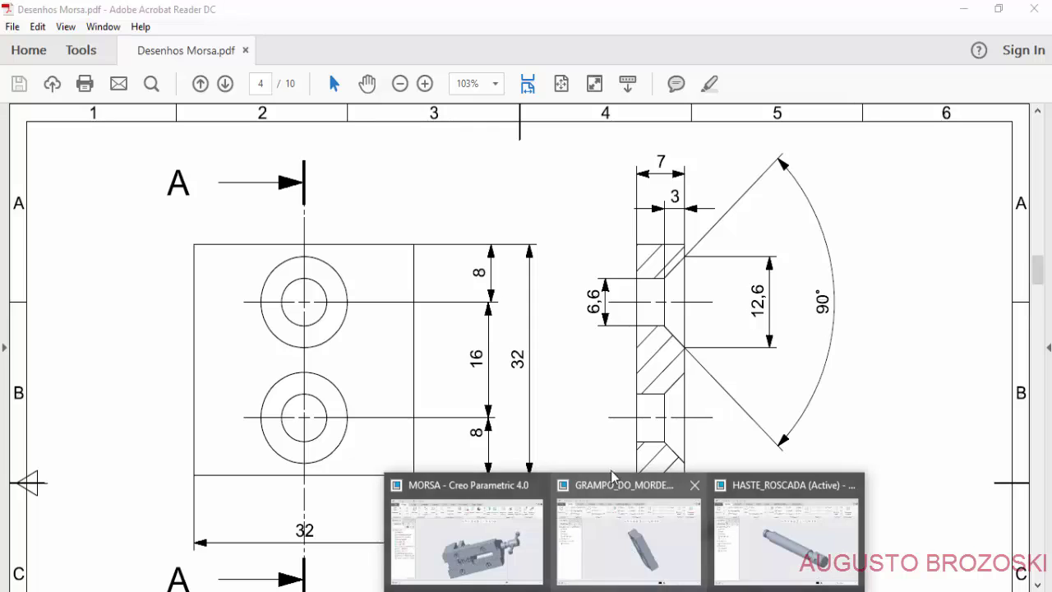
click(526, 534)
mouse_move(527, 392)
middle_down()
mouse_move(573, 326)
mouse_move(563, 387)
middle_up()
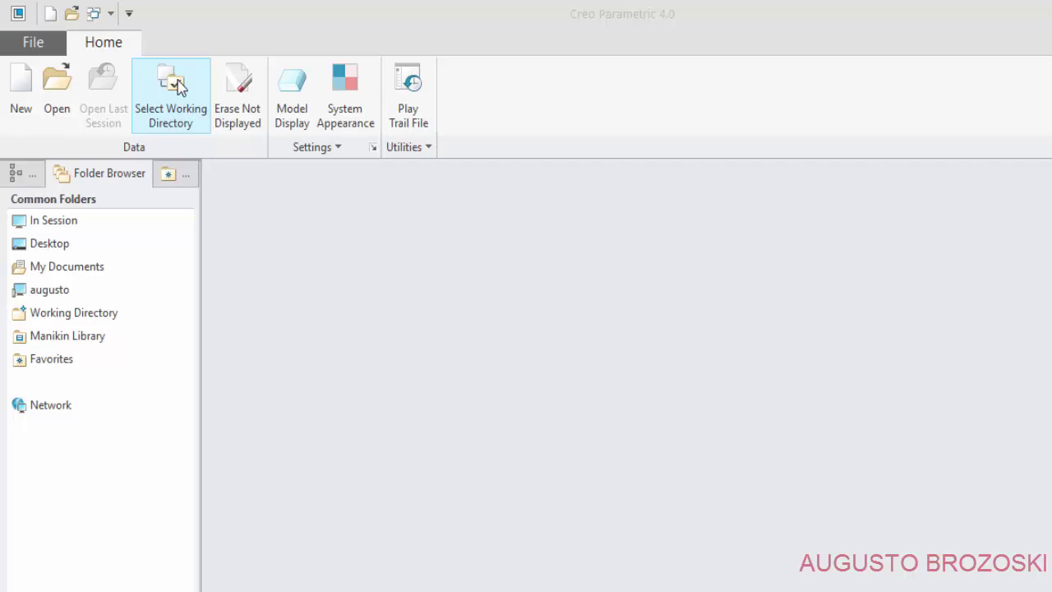
Set the working directory to the Morsa Creo folder and start a new model.
click(51, 44)
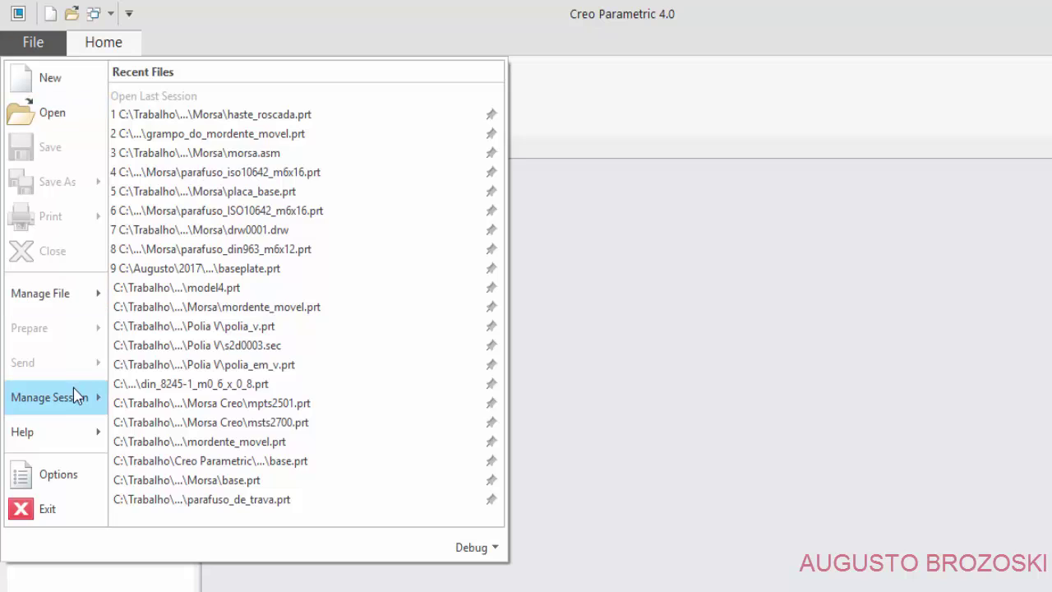
mouse_move(51, 396)
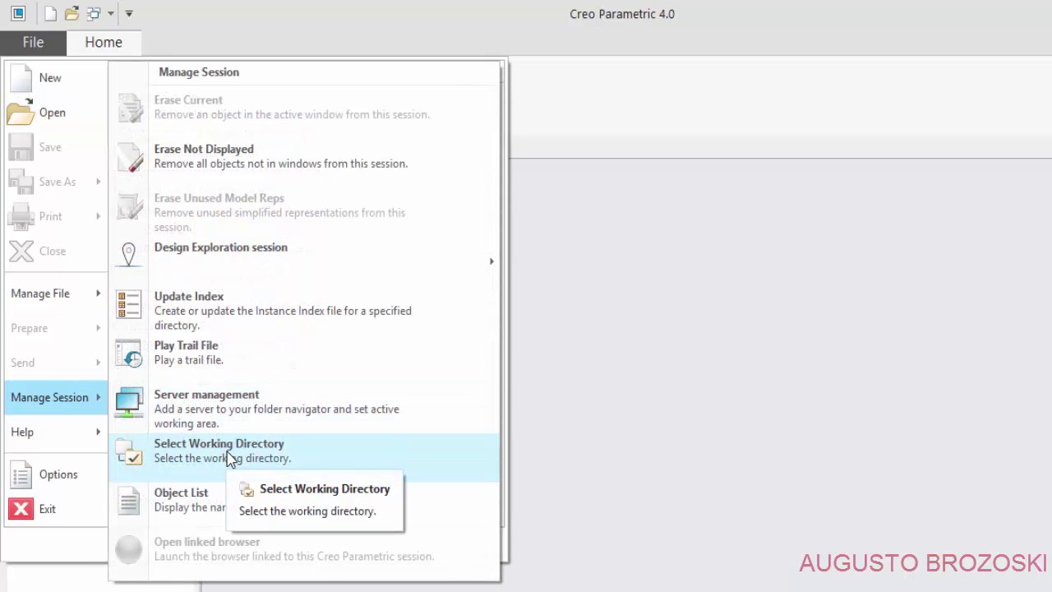
click(230, 457)
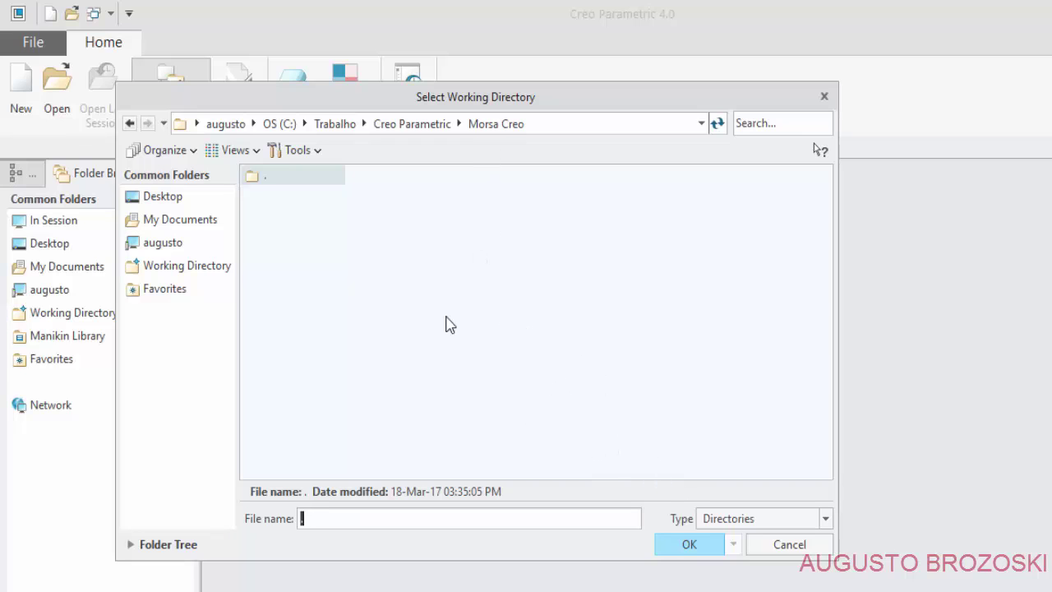
click(689, 544)
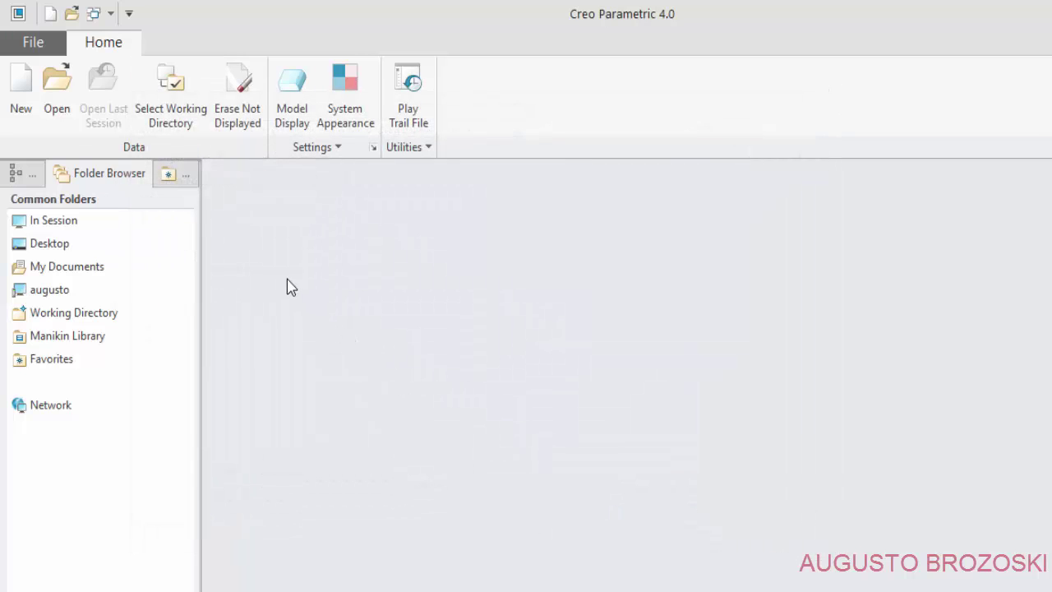
click(23, 82)
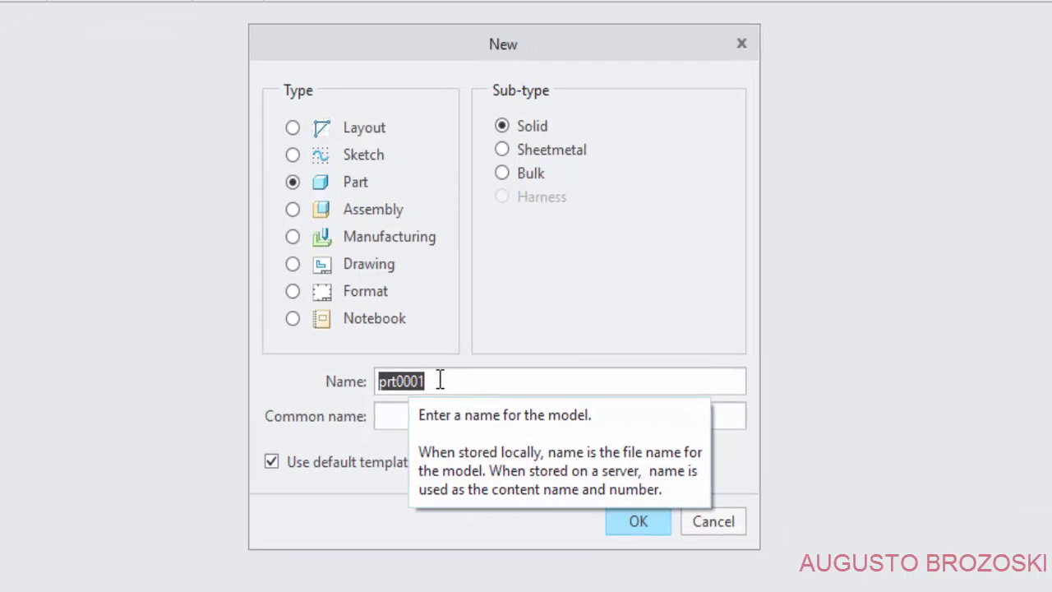
Create solid part Grampo_do_Mordente from the mmns_part_solid template instead of the default.
text(Grampo_do_Mor)
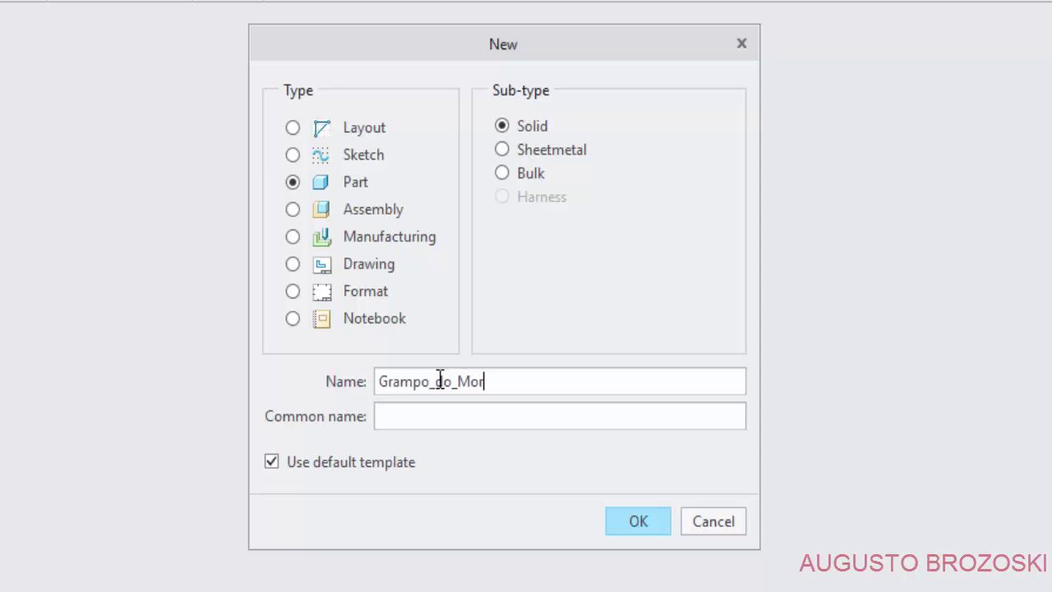
text(dente)
click(272, 463)
click(638, 522)
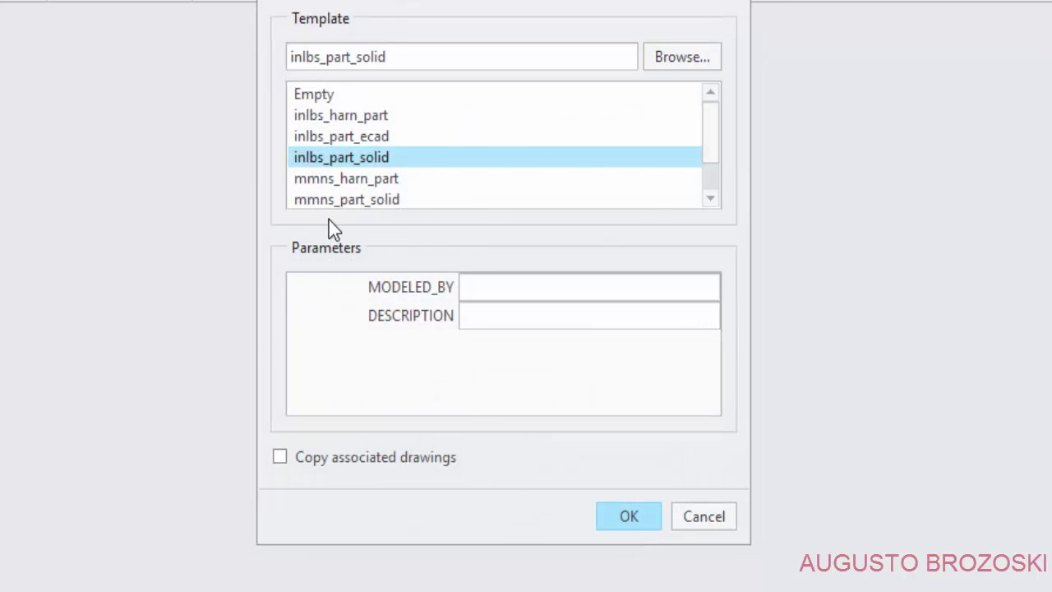
click(390, 203)
click(623, 514)
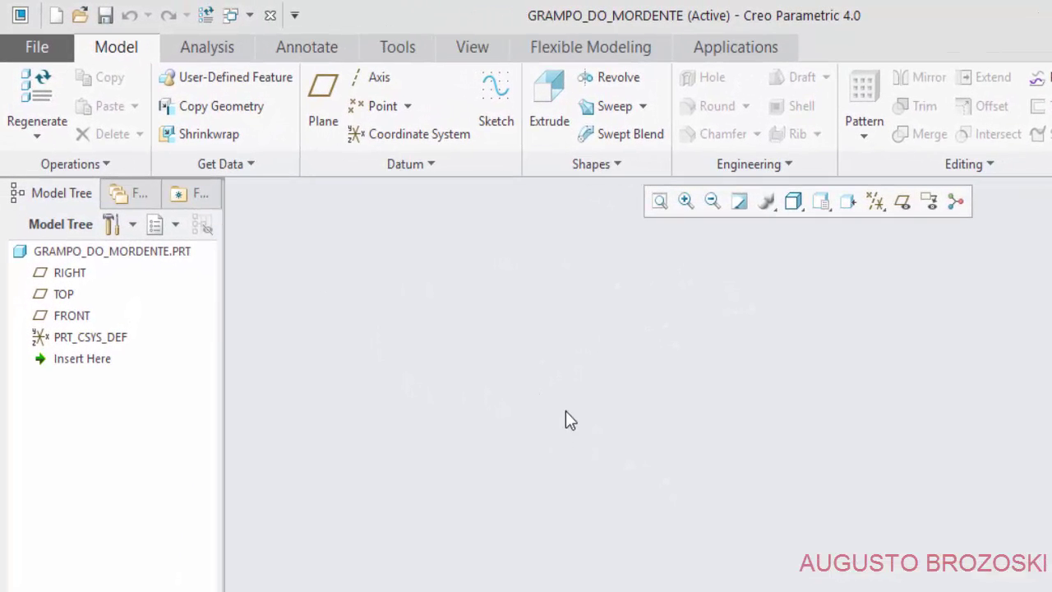
Start a sketch on the FRONT plane, facing the screen, with datum planes hidden.
click(902, 202)
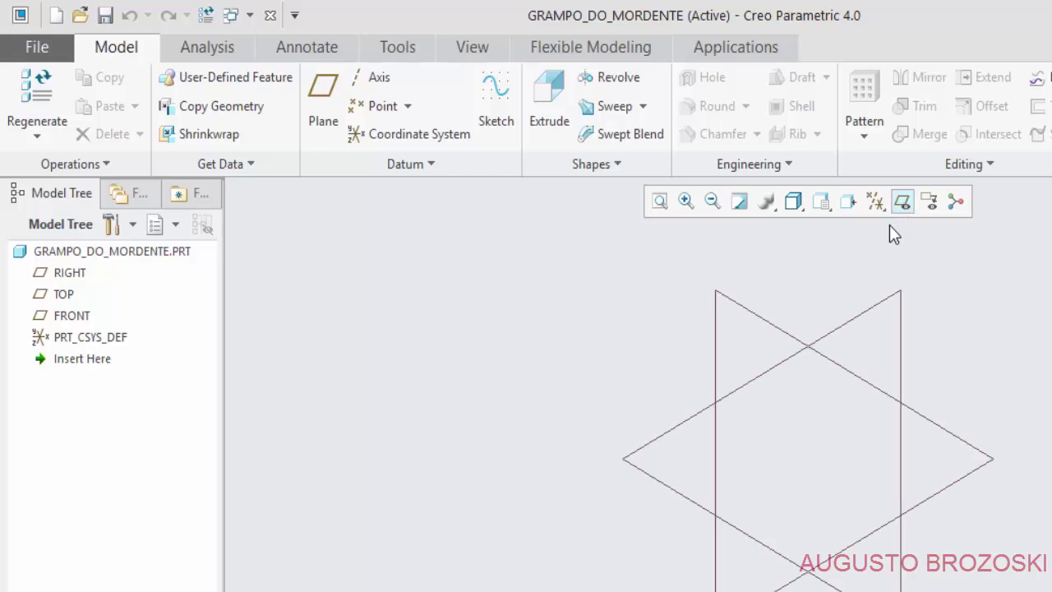
click(82, 316)
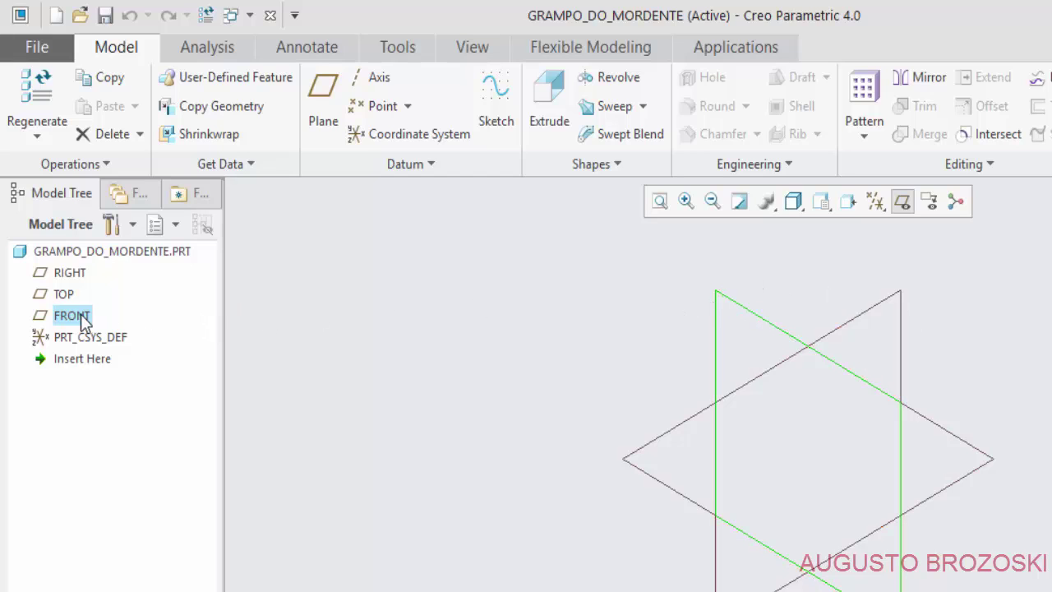
click(491, 93)
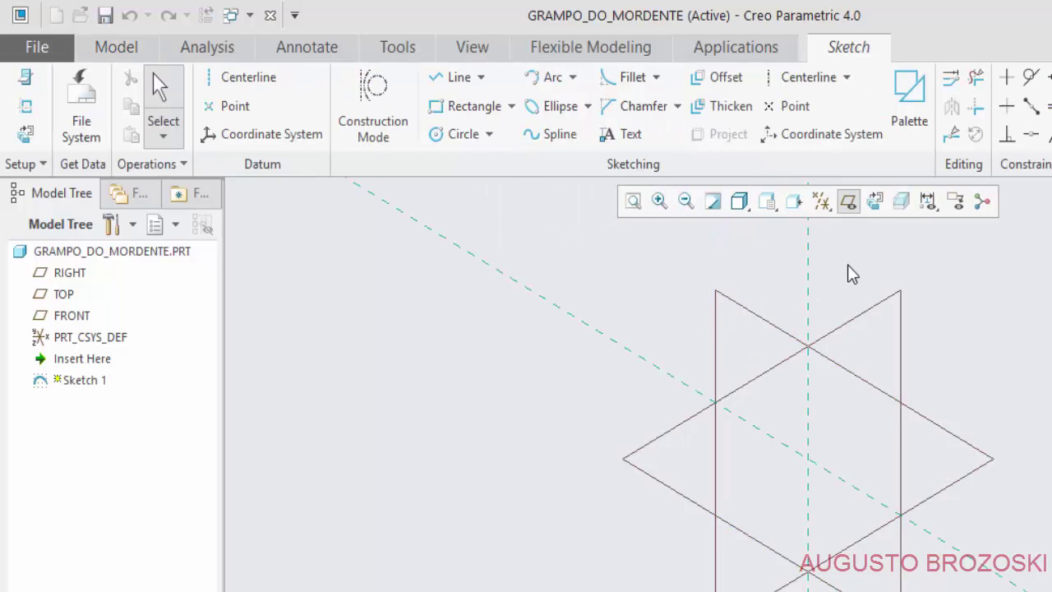
click(874, 203)
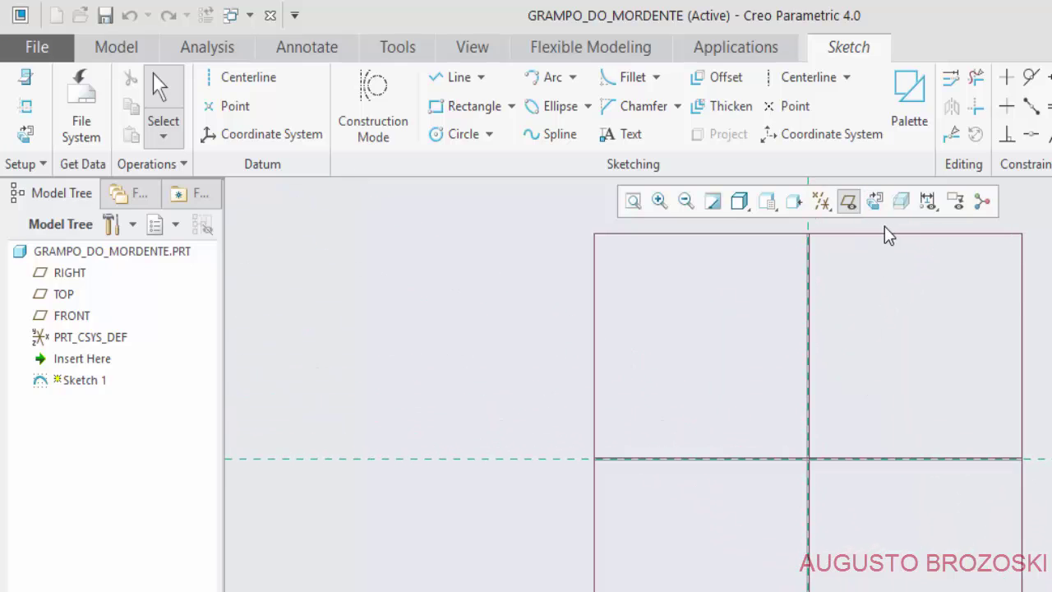
click(848, 202)
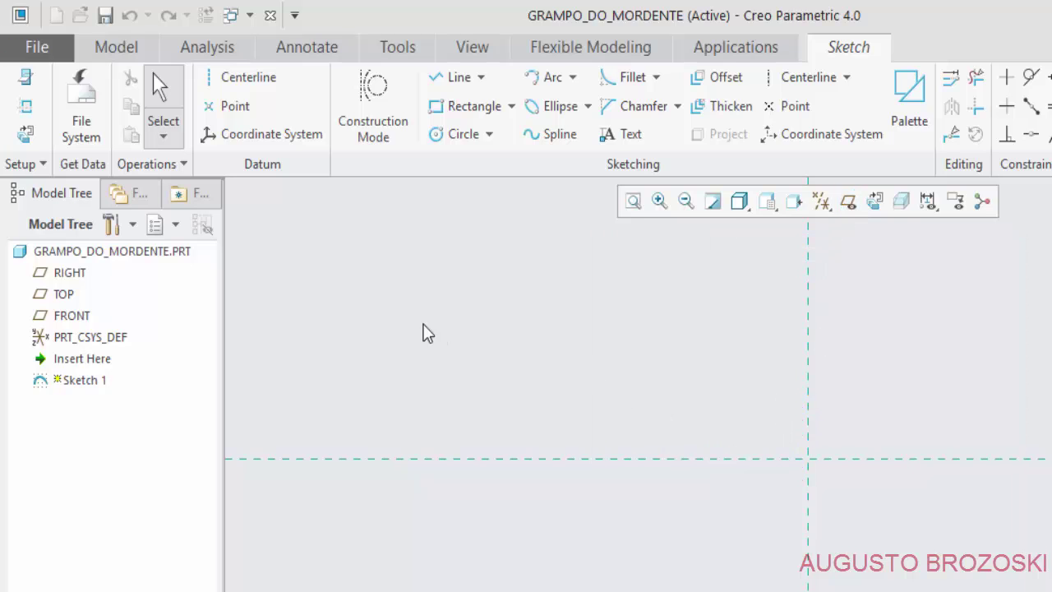
click(511, 107)
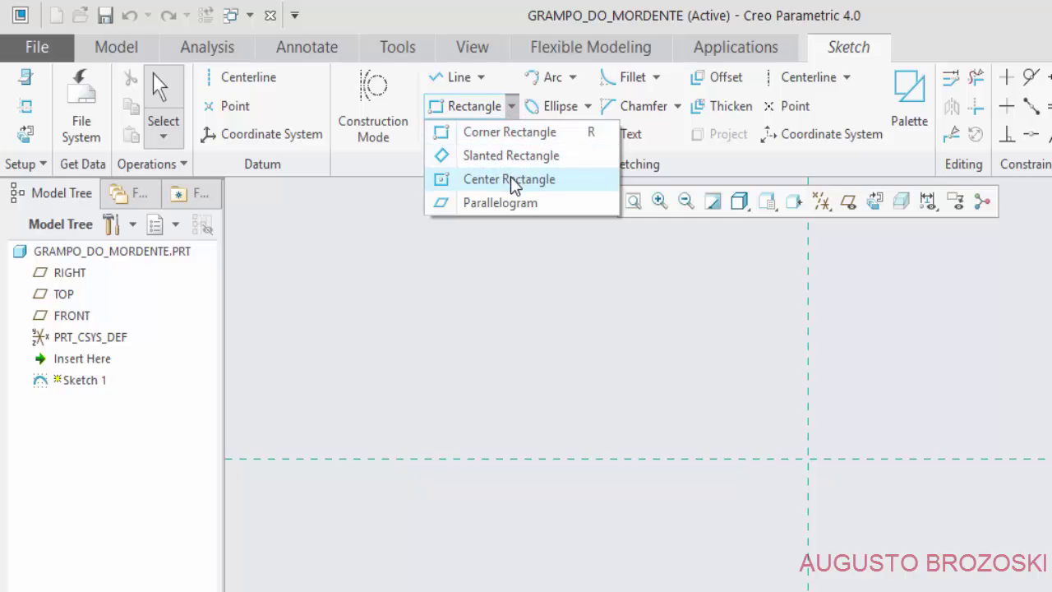
mouse_move(508, 179)
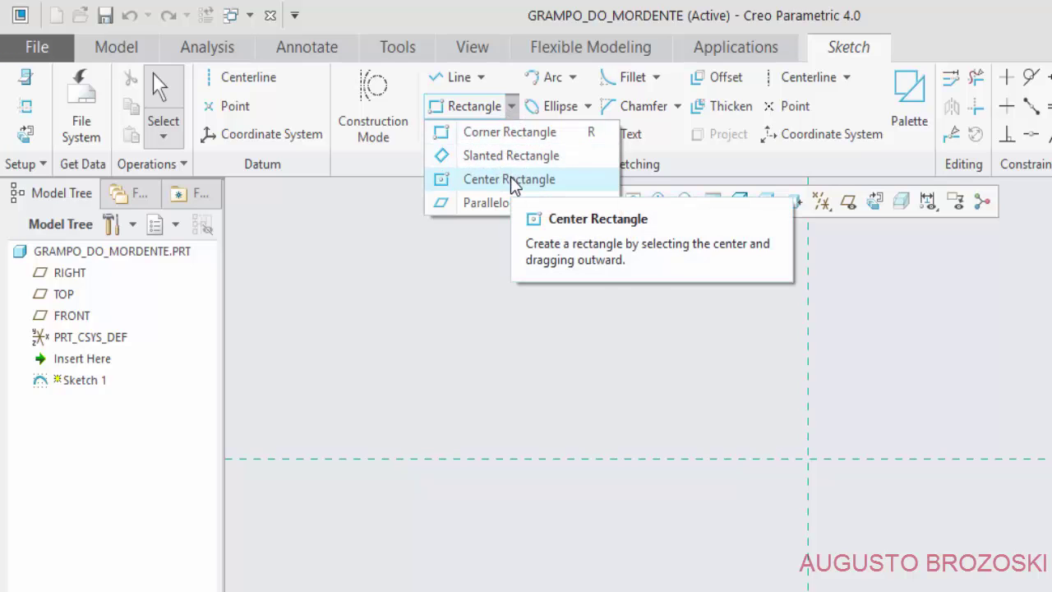
Draw a center rectangle at the origin, dimension its height to 32, and finish the sketch.
click(511, 179)
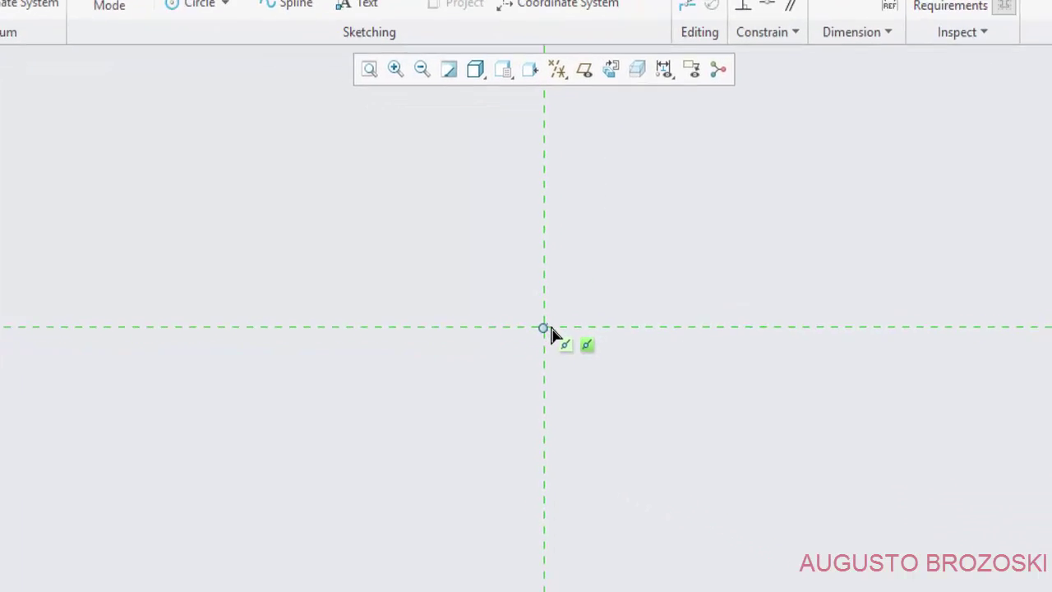
click(542, 313)
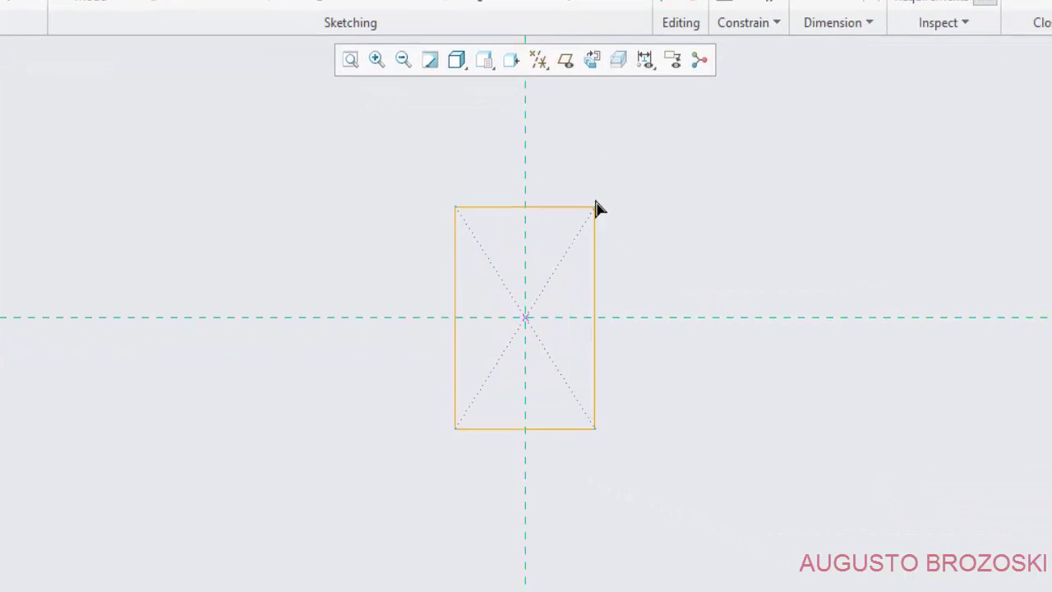
click(639, 202)
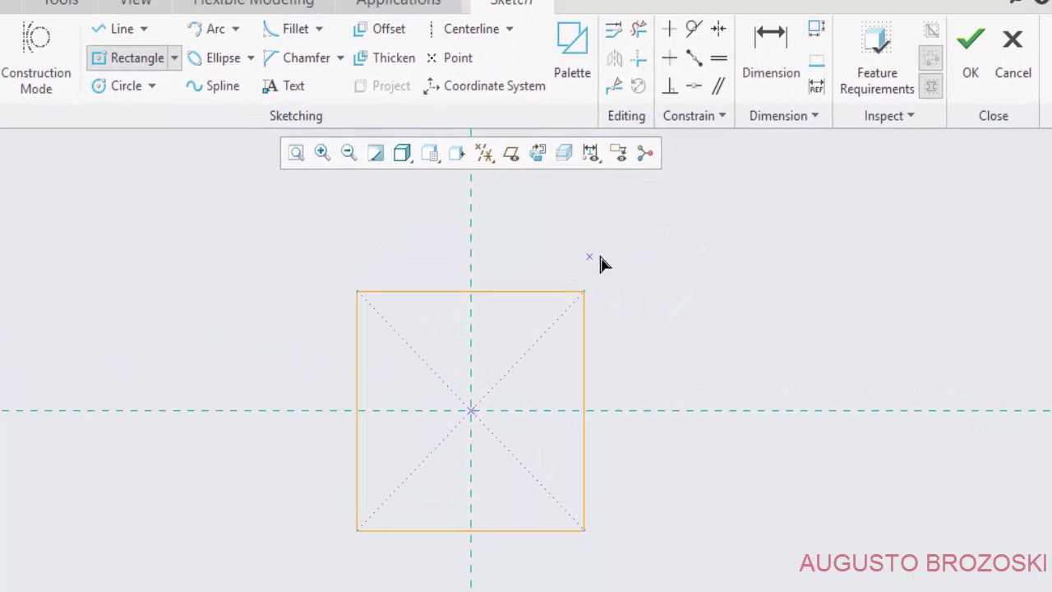
click(783, 40)
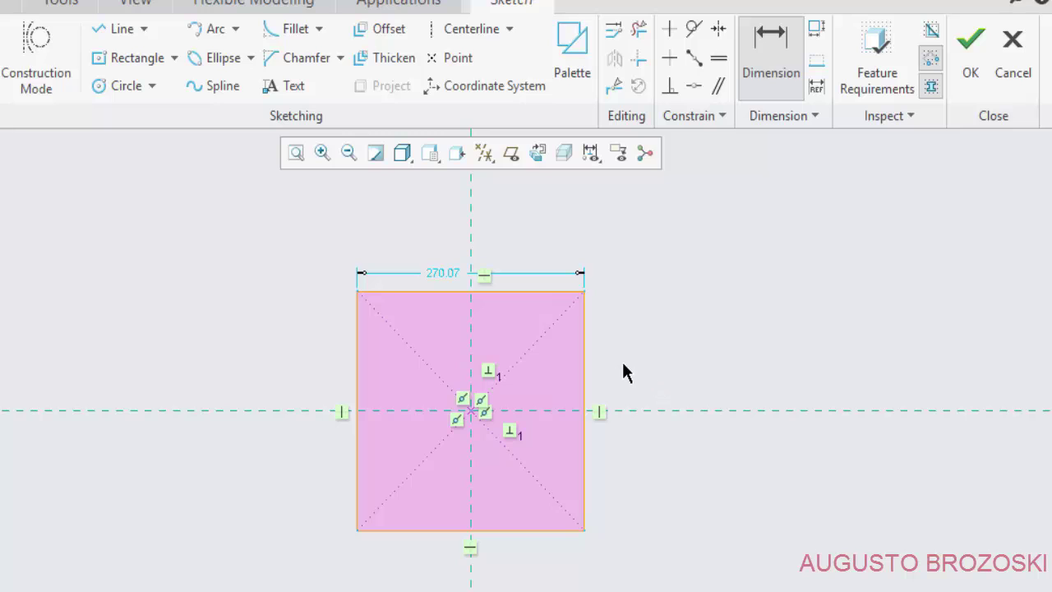
click(584, 355)
middle_click(662, 383)
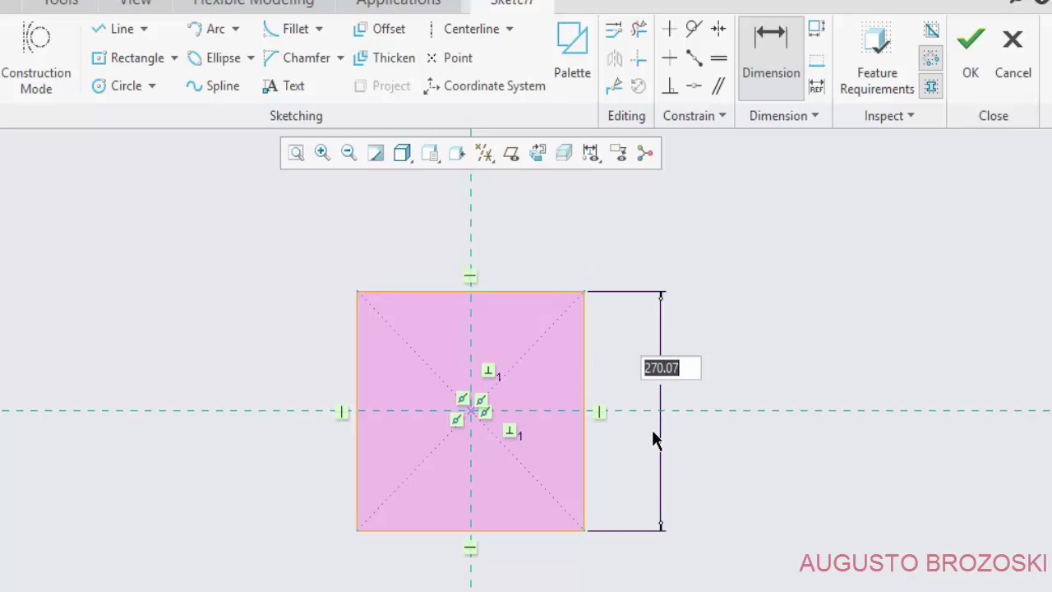
text(32)
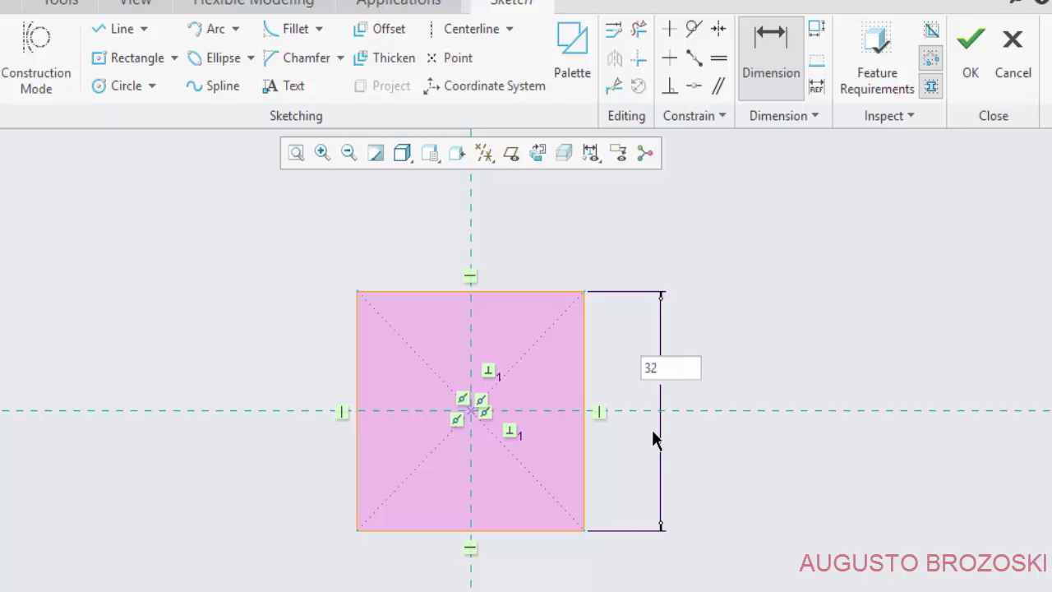
key(Return)
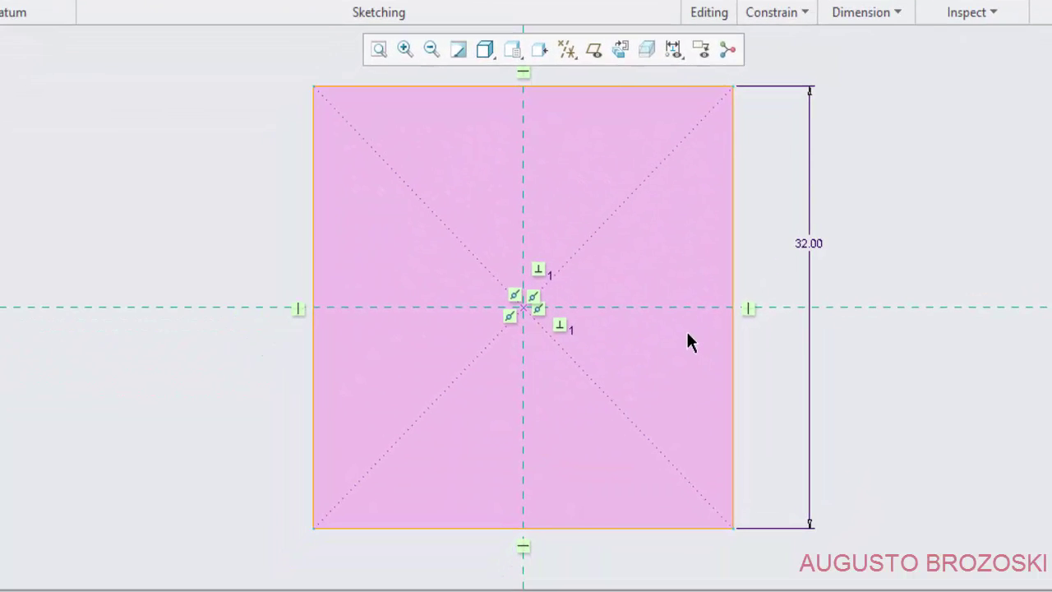
scroll(616, 376, down, 1)
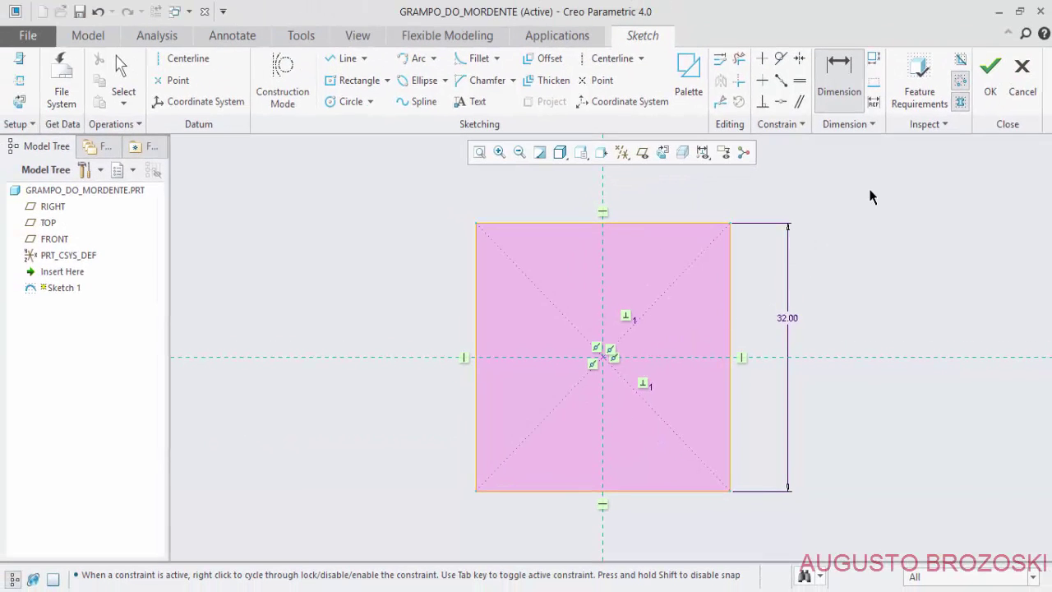
click(990, 72)
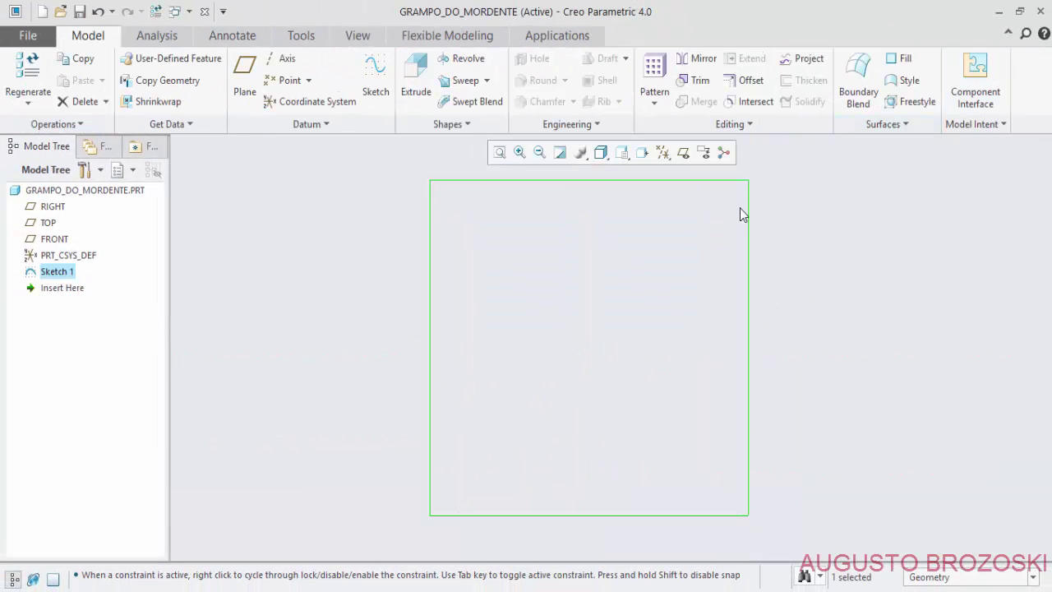
Extrude Sketch 1 to a depth of 7, viewed in isometric orientation.
click(415, 75)
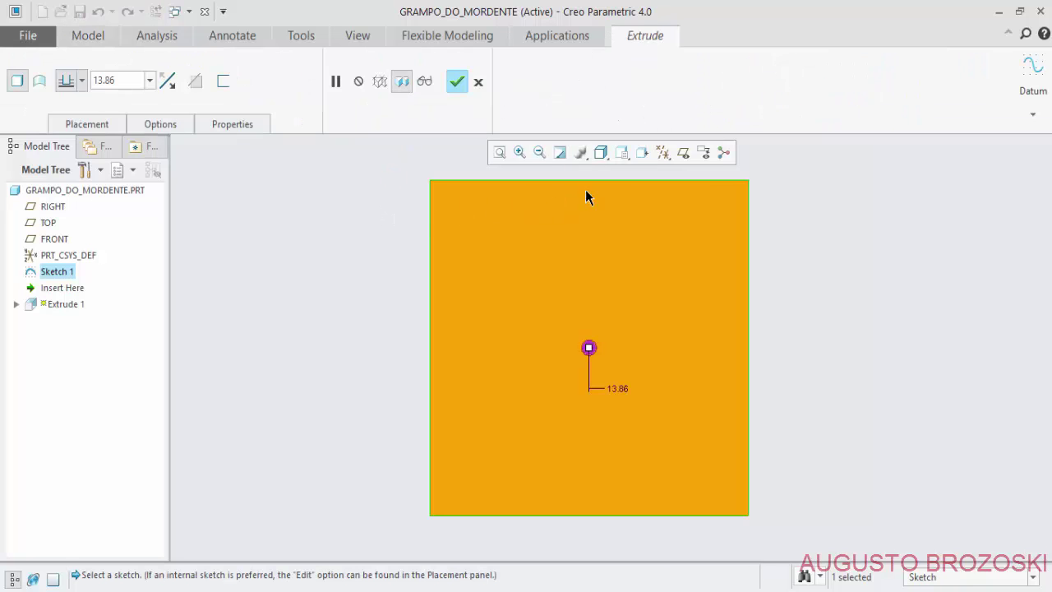
click(621, 156)
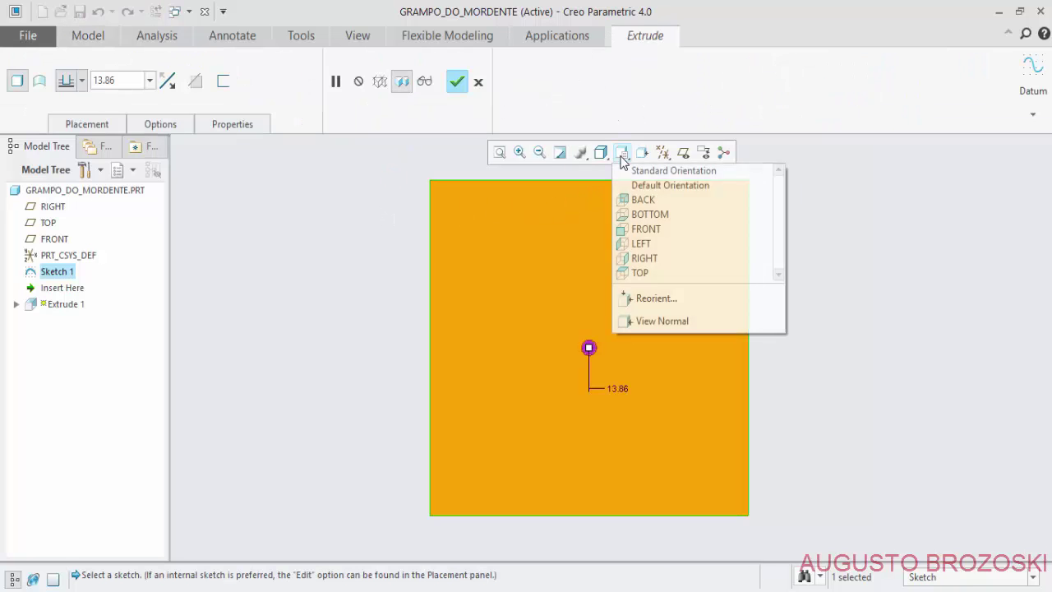
click(637, 170)
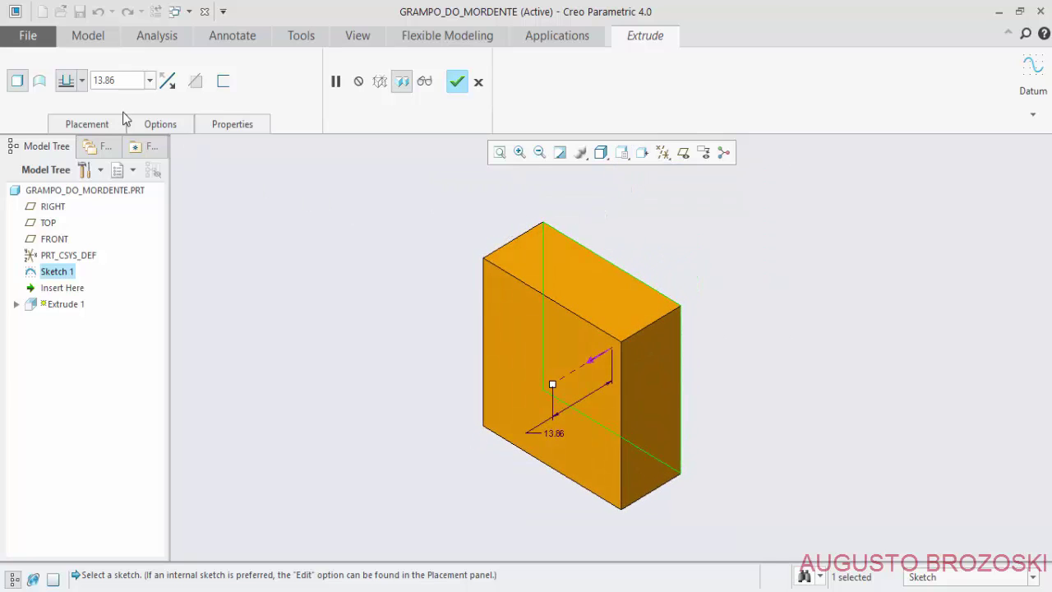
double_click(129, 81)
text(7)
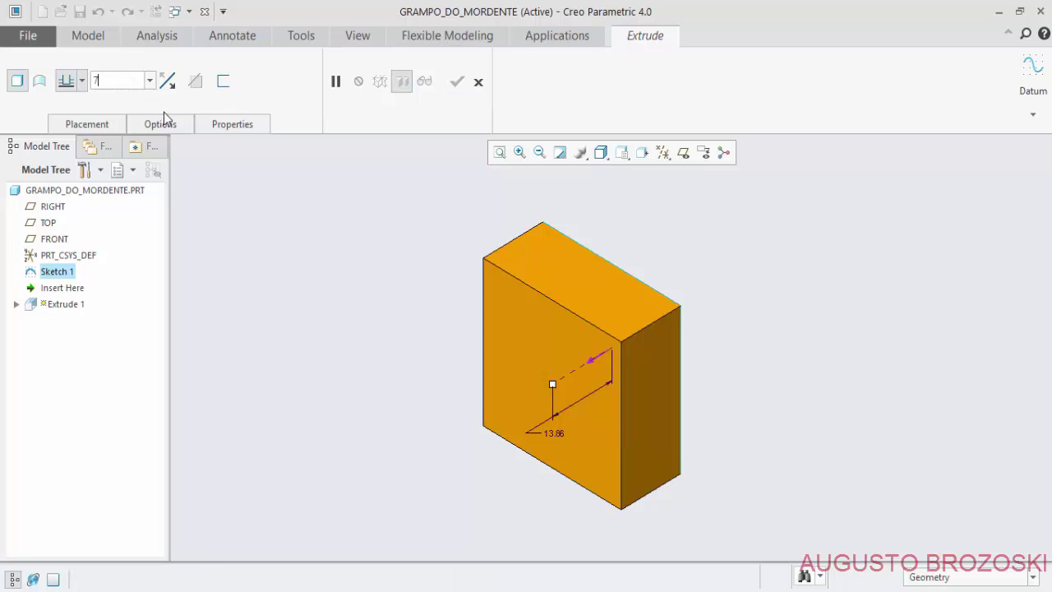
key(Return)
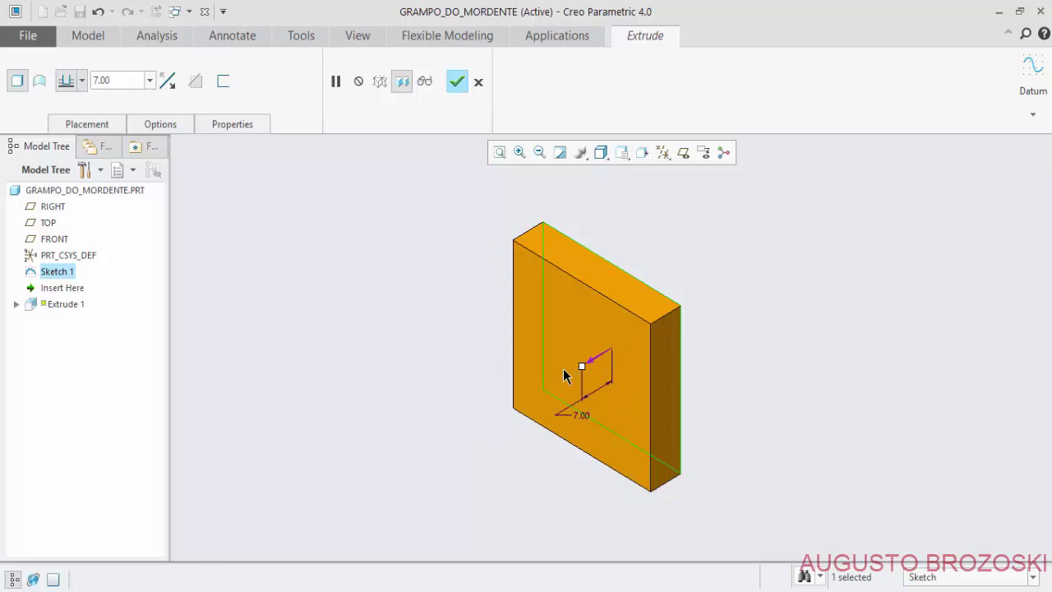
click(457, 81)
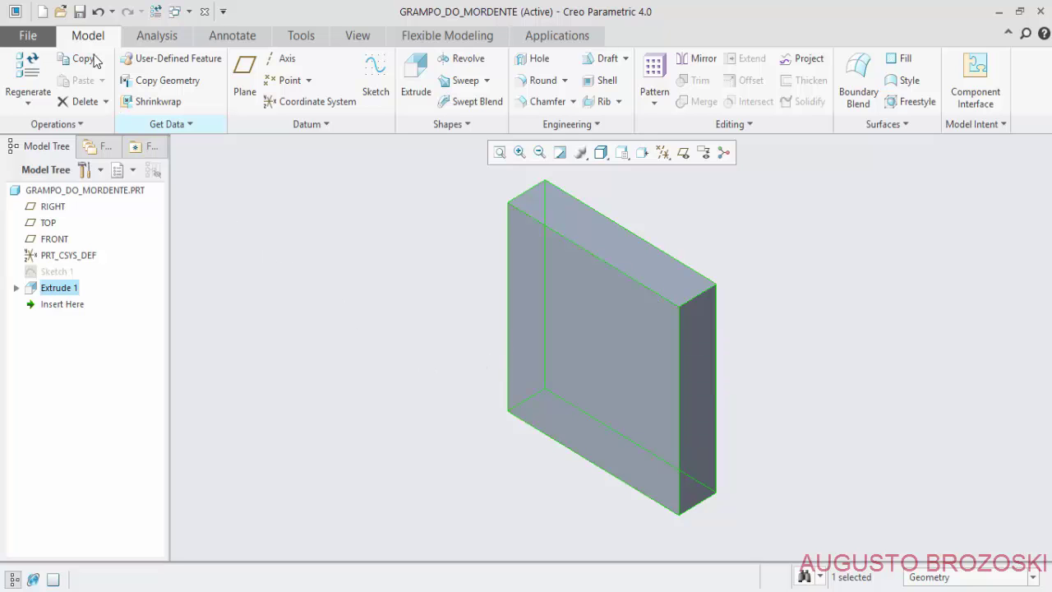
Save the GRAMPO_DO_MORDENTE part and clear the selection.
click(80, 11)
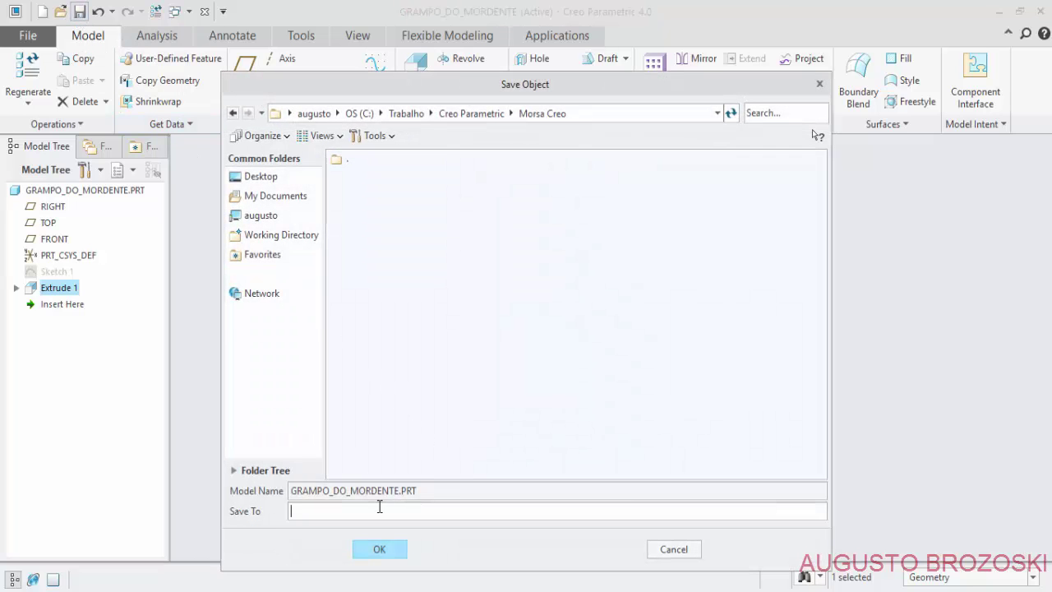
click(390, 549)
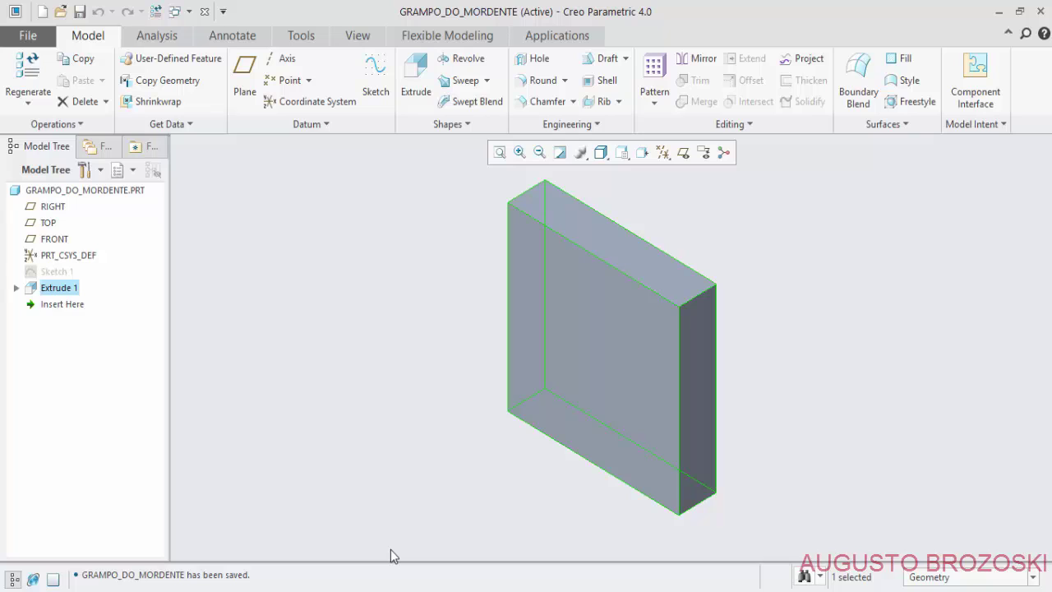
click(752, 529)
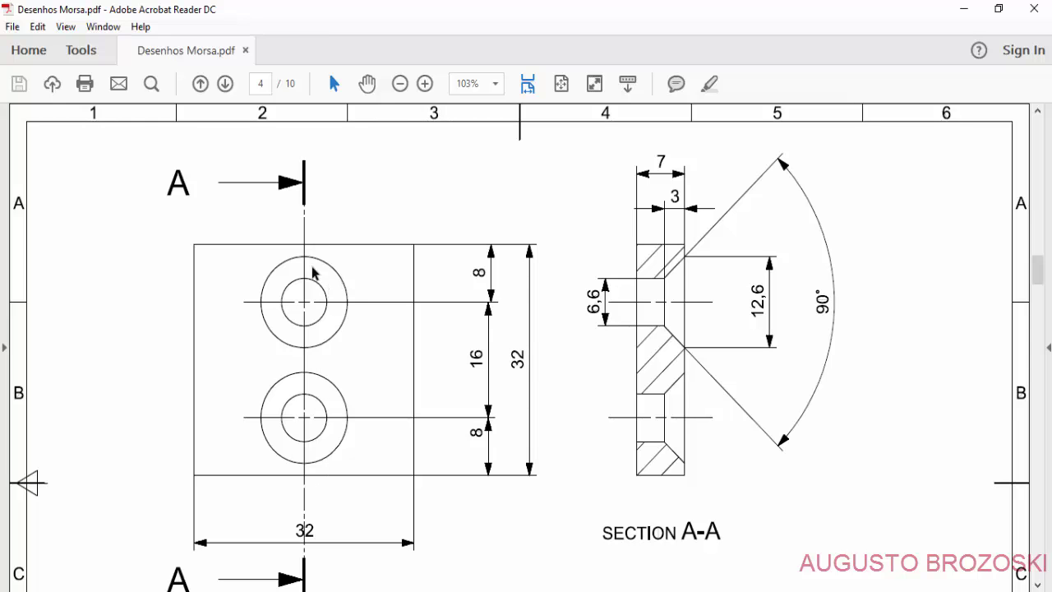
Place a hole on the plate's front face, 16 from the right edge and 8 from the top.
click(964, 10)
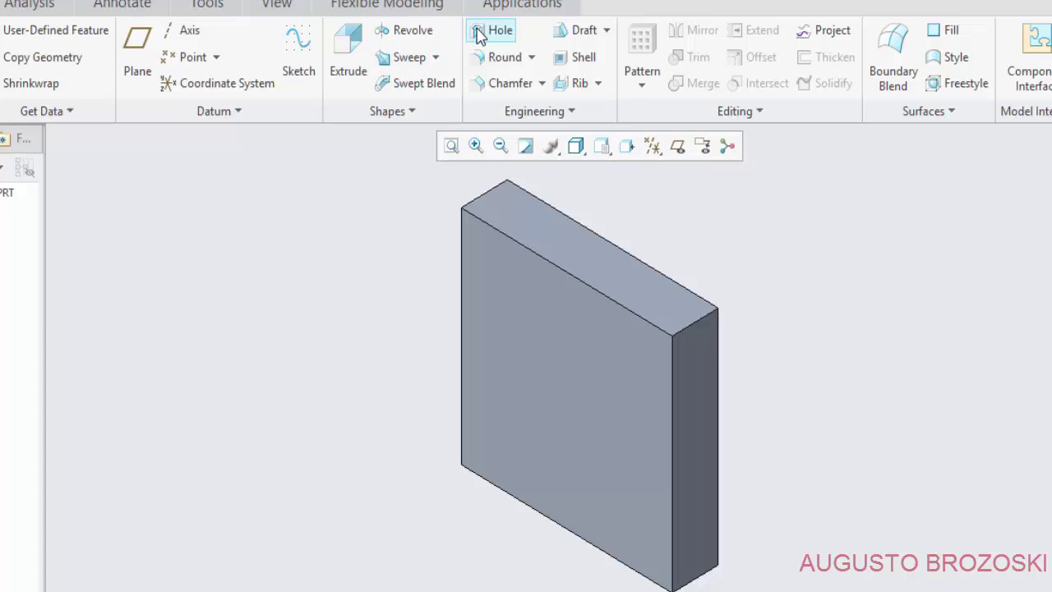
click(493, 31)
click(525, 329)
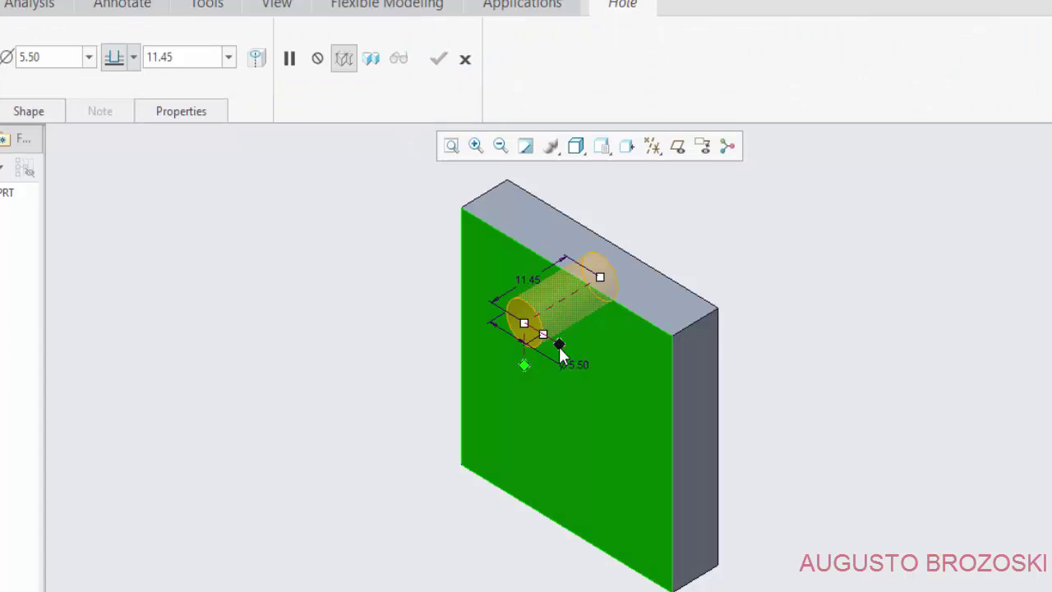
drag(559, 346, 633, 366)
drag(667, 408, 672, 411)
double_click(682, 455)
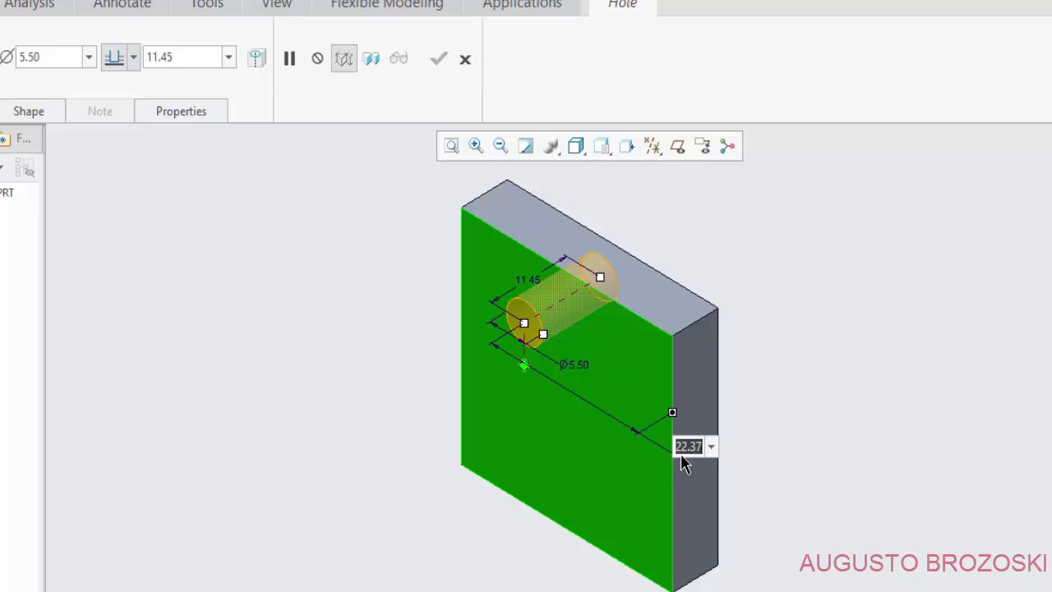
text(16)
key(Return)
drag(523, 365, 521, 248)
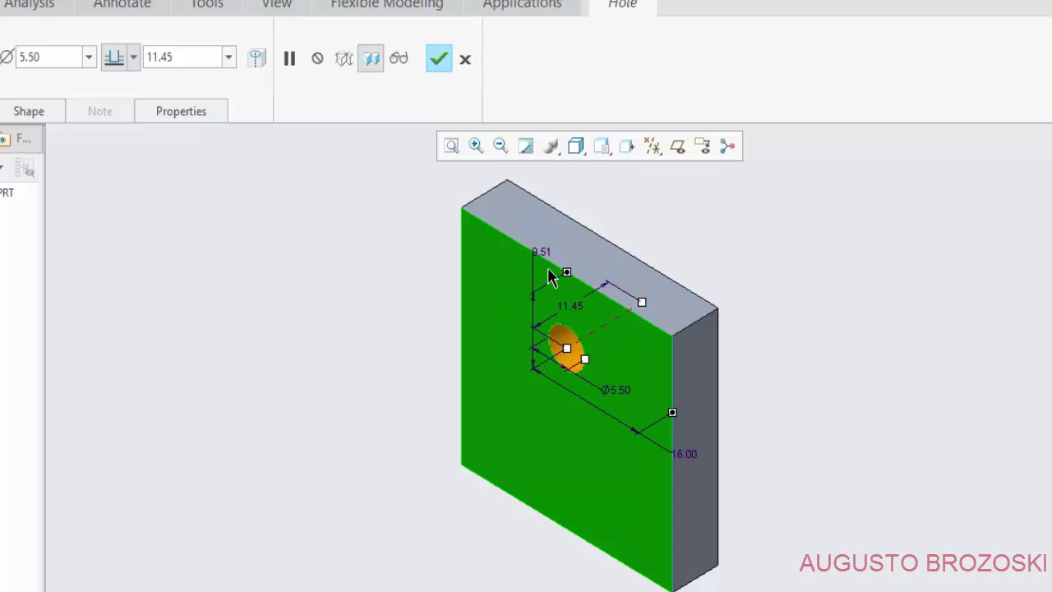
double_click(545, 259)
text(8)
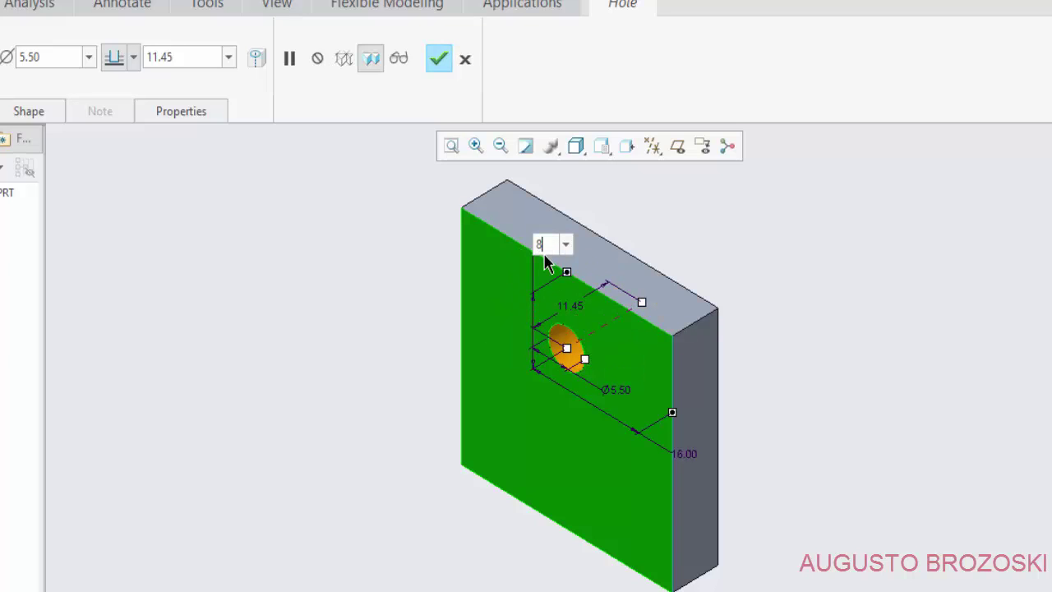
key(Return)
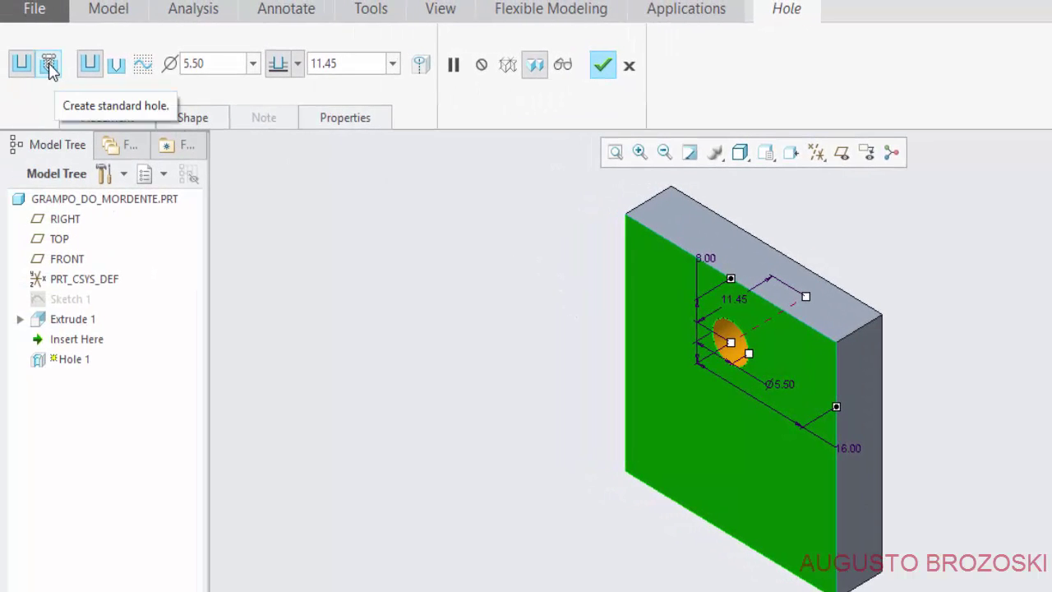
Make it a standard ISO M6x1 countersunk hole and finish the feature.
click(49, 66)
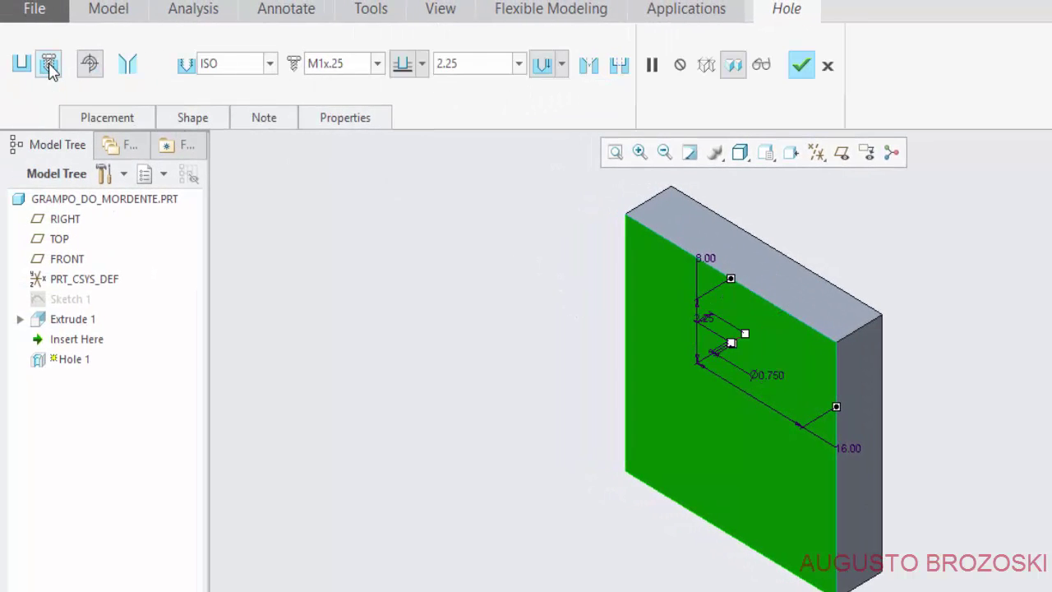
click(590, 65)
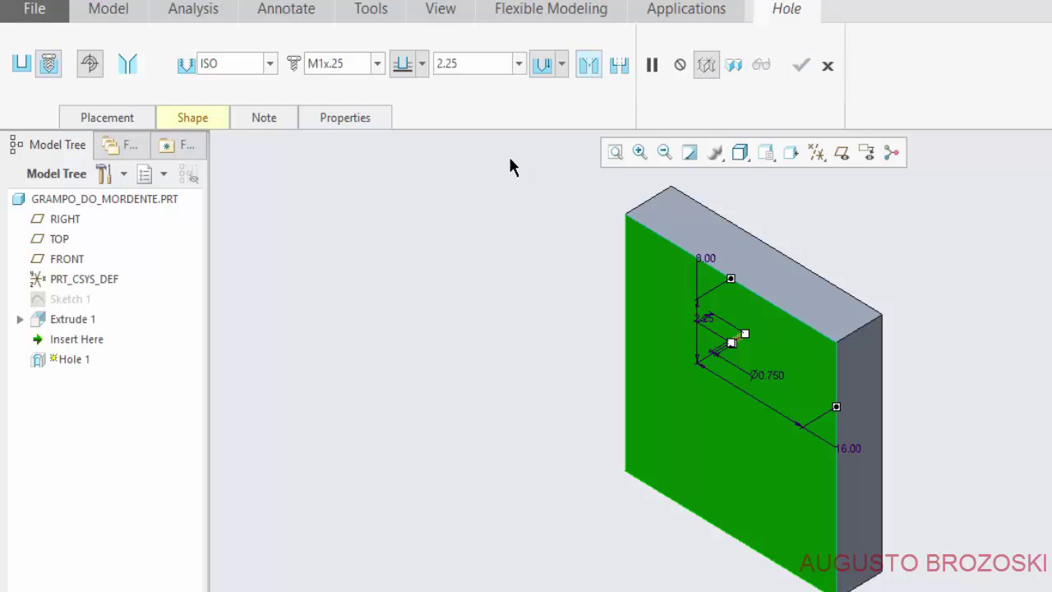
click(377, 63)
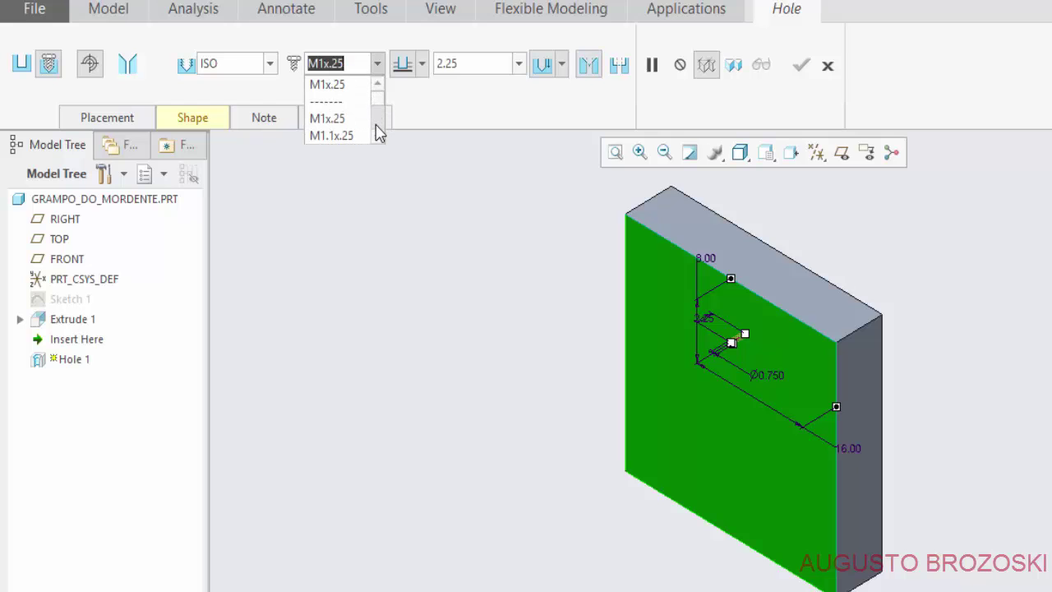
scroll(379, 134, down, 2)
scroll(378, 134, down, 2)
scroll(378, 134, down, 2)
scroll(379, 134, down, 2)
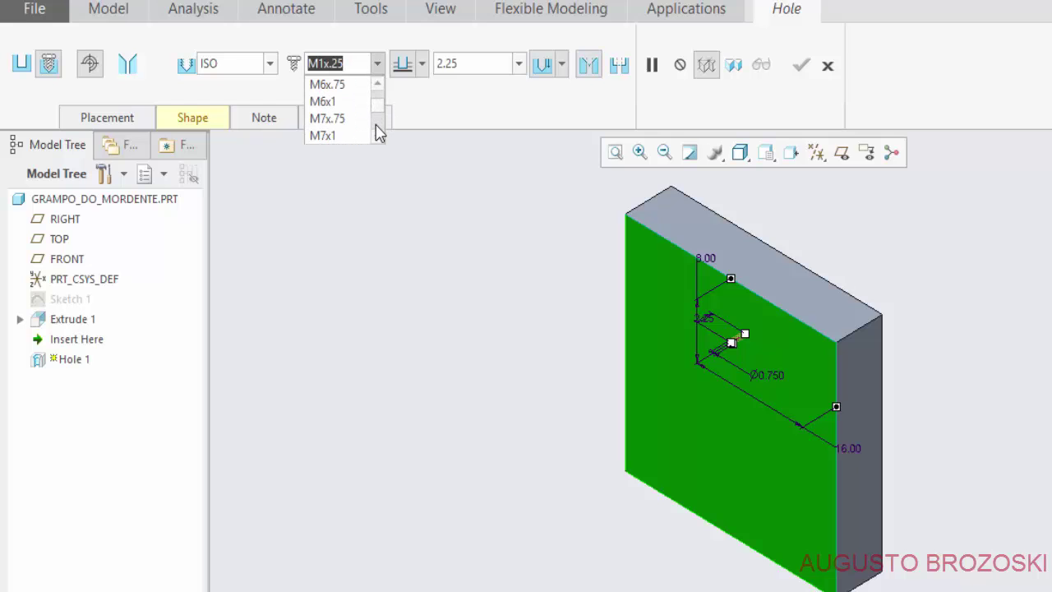
click(326, 105)
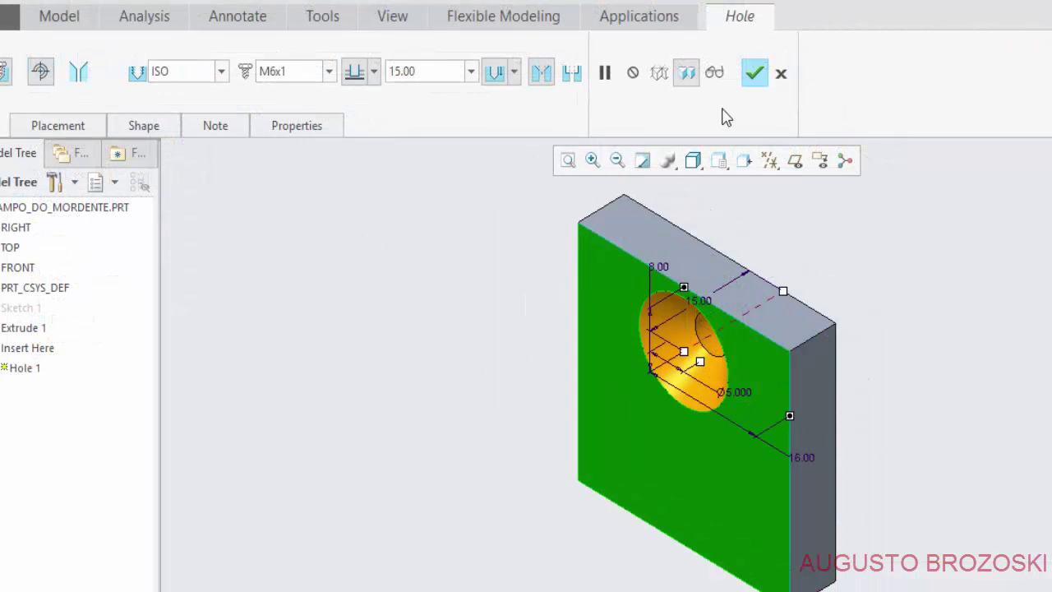
click(755, 73)
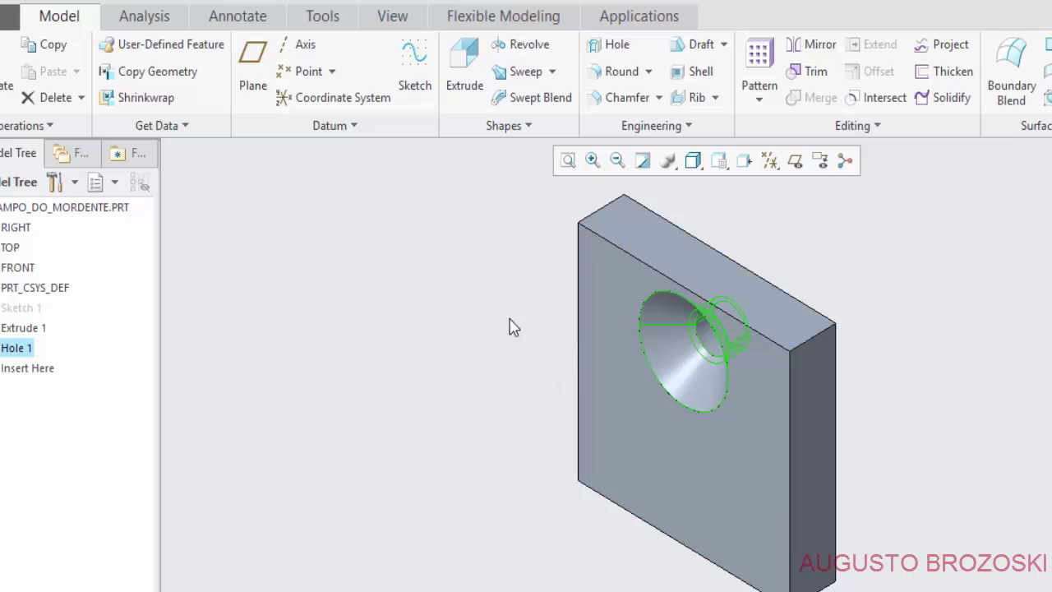
Pattern the hole along the plate's left edge into two holes spaced 16 apart.
click(759, 57)
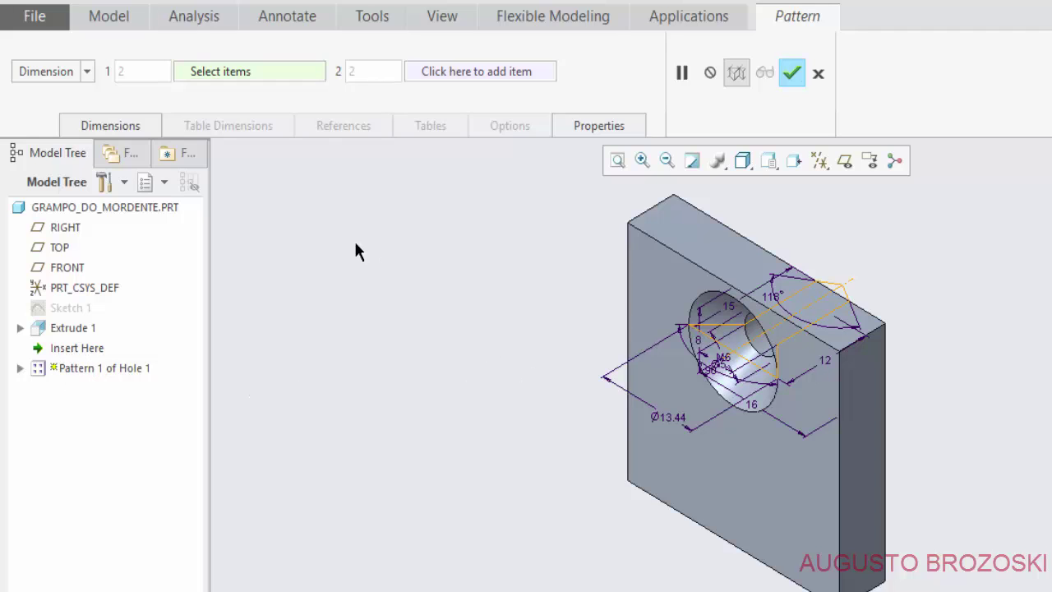
click(86, 71)
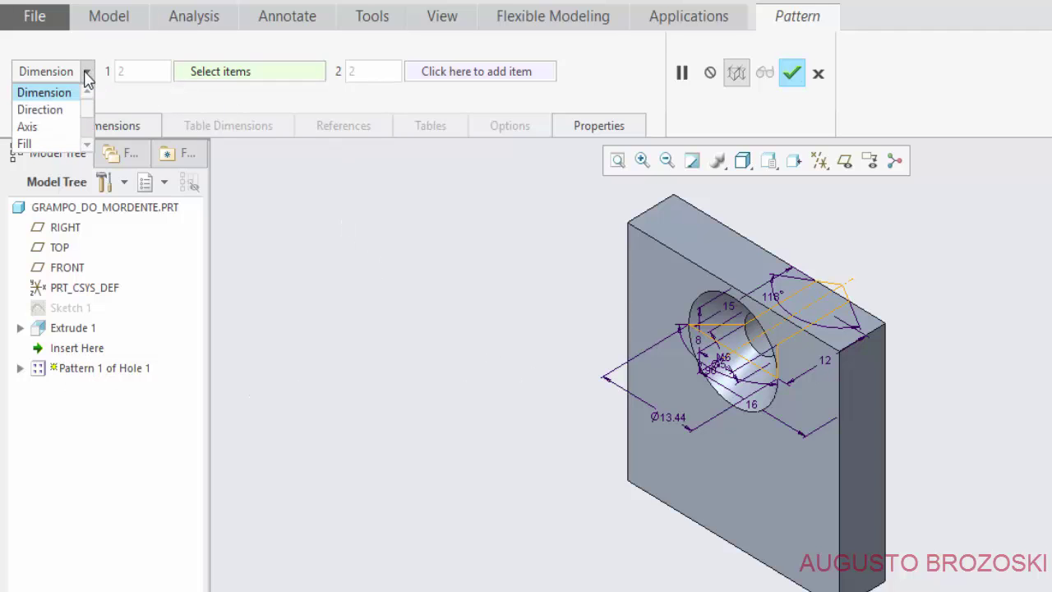
click(37, 109)
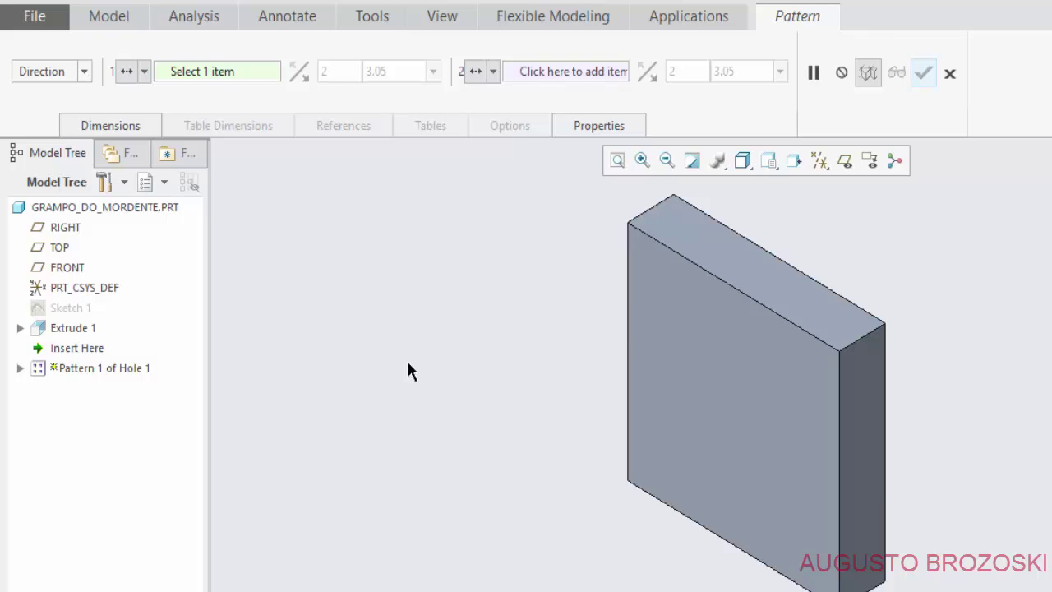
click(626, 330)
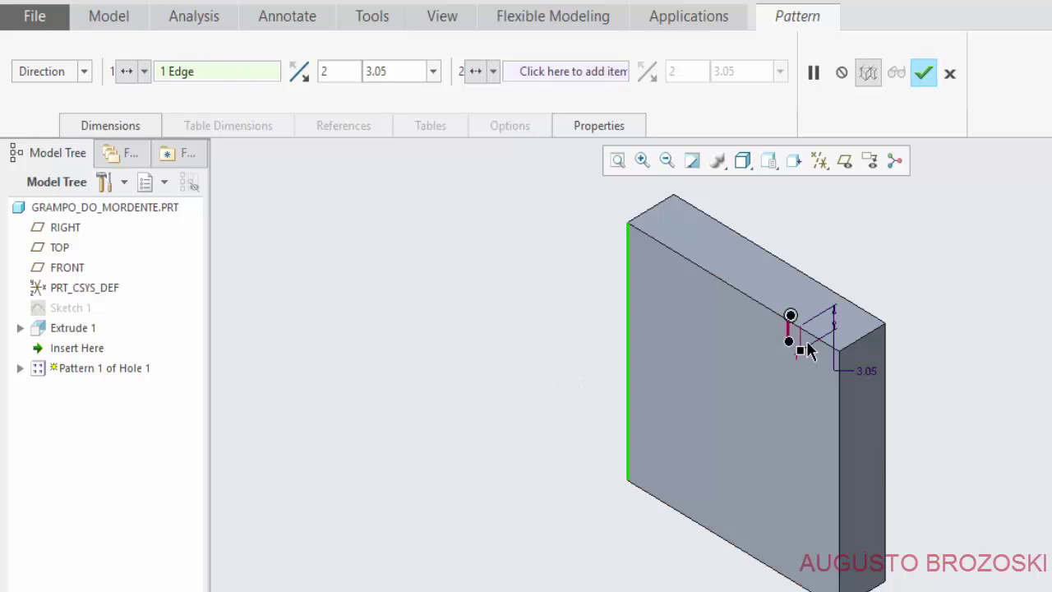
click(299, 73)
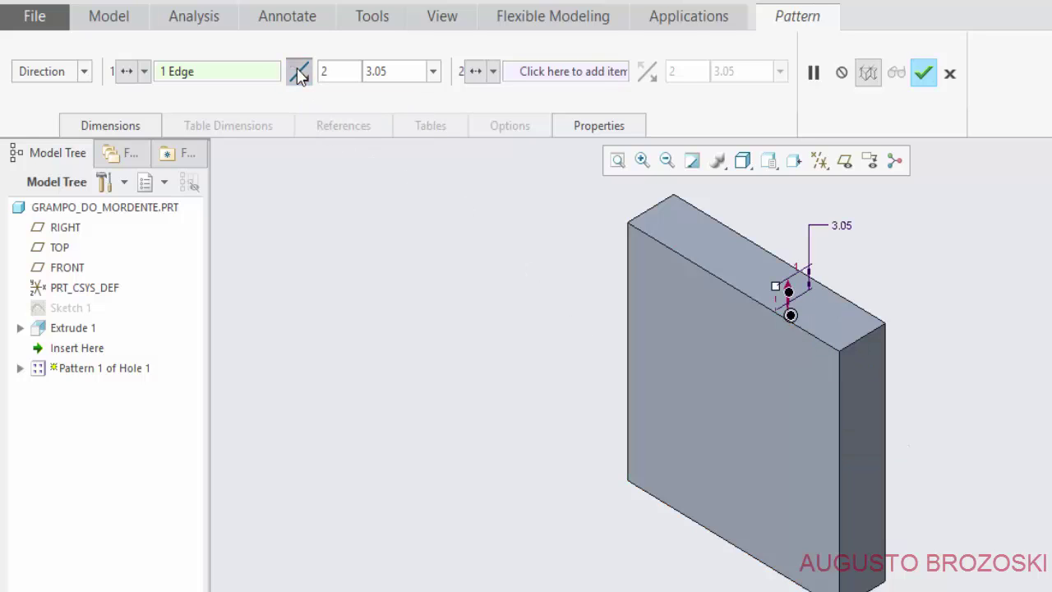
click(299, 74)
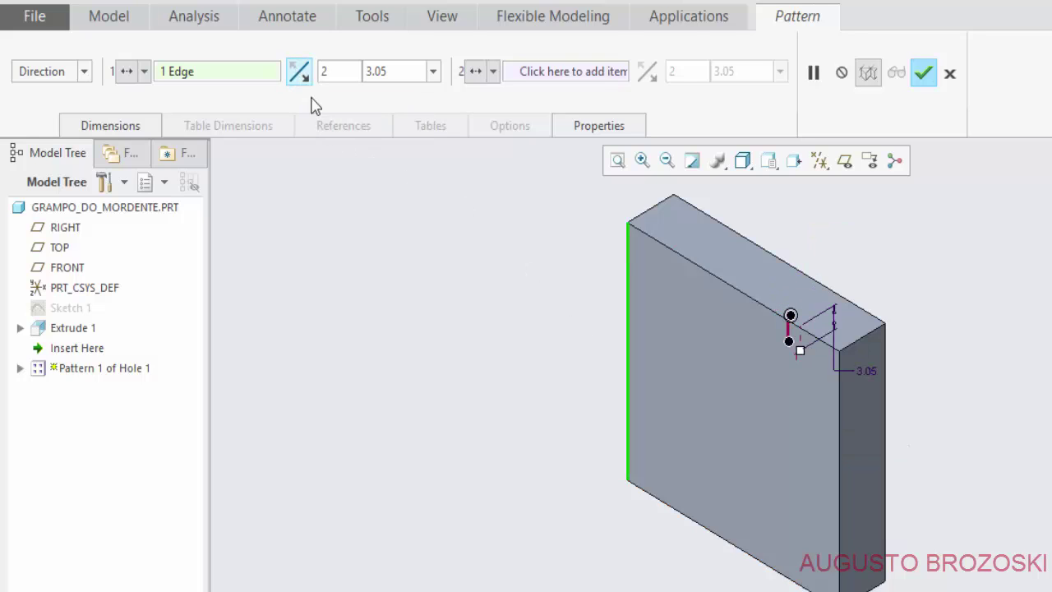
double_click(405, 74)
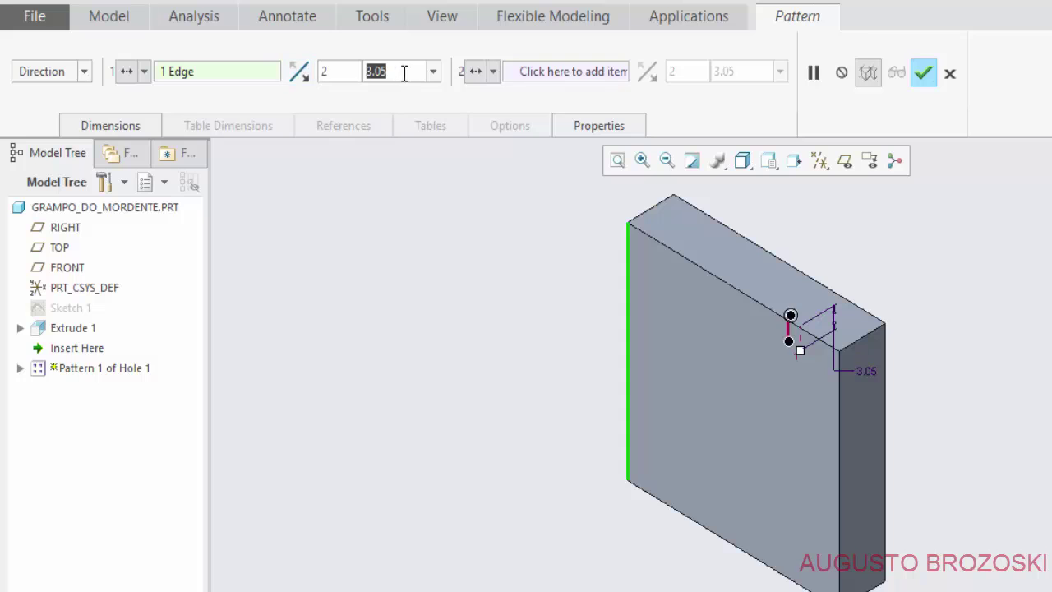
text(16)
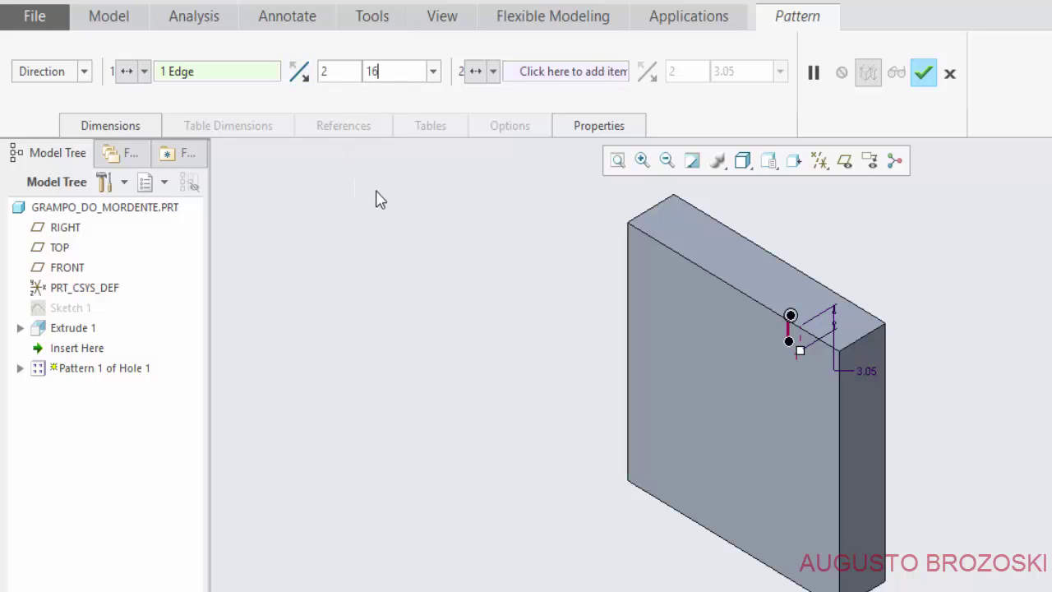
key(Return)
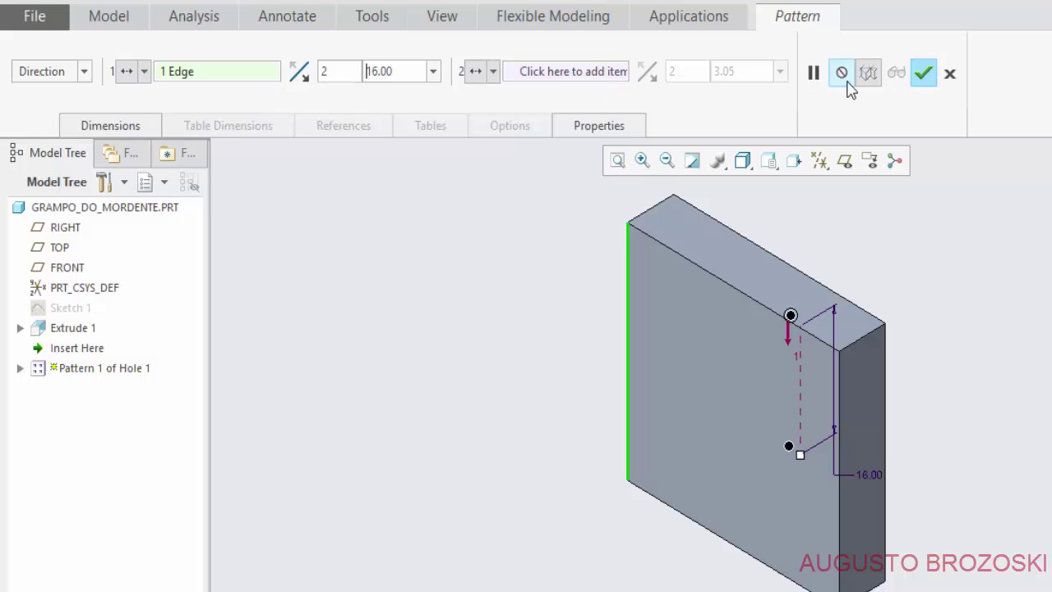
click(922, 74)
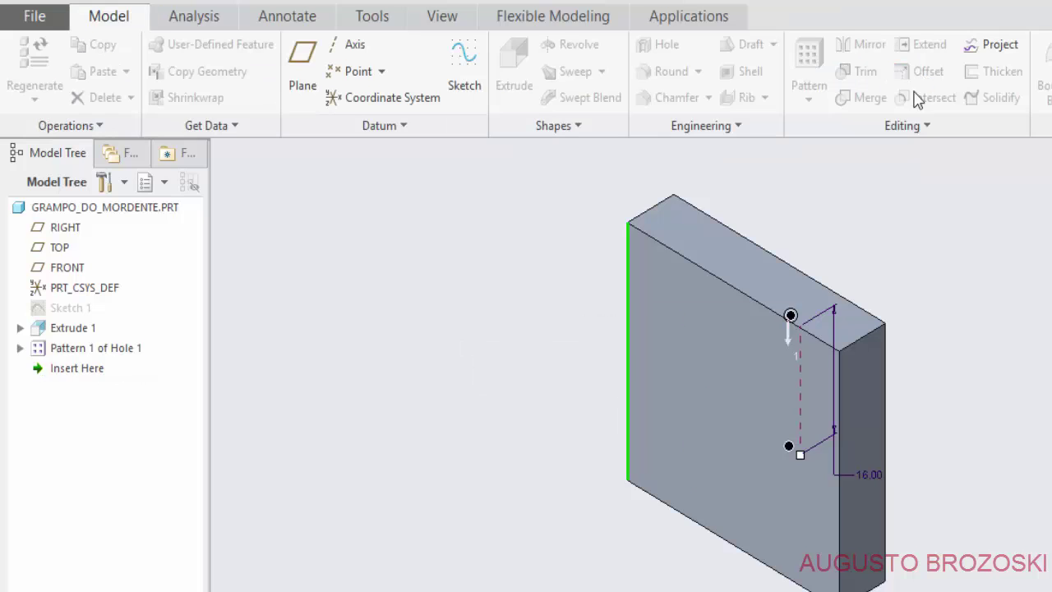
Save the GRAMPO_DO_MORDENTE part and close its window.
click(485, 454)
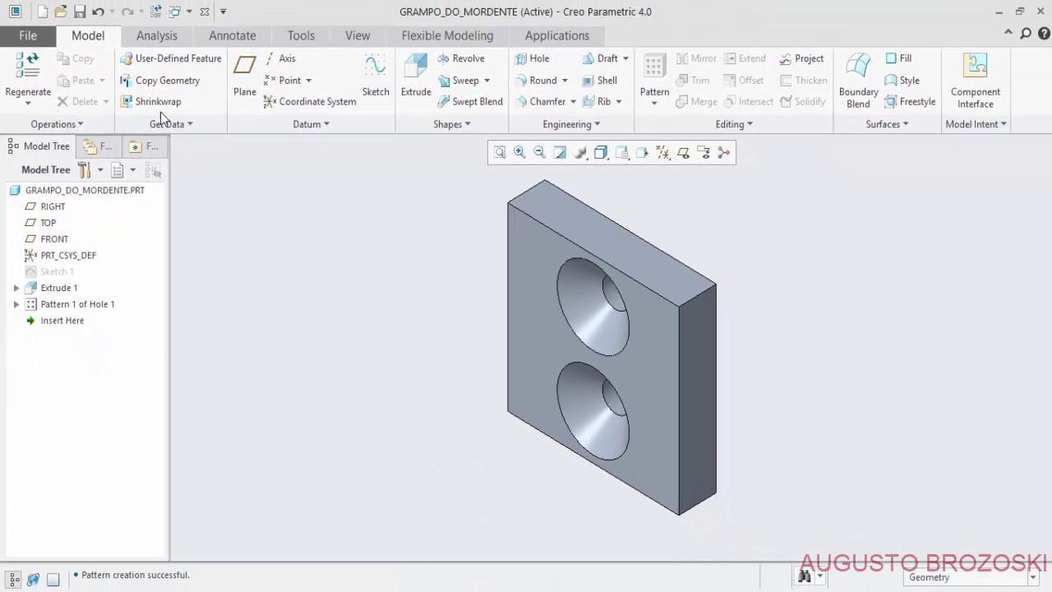
click(80, 11)
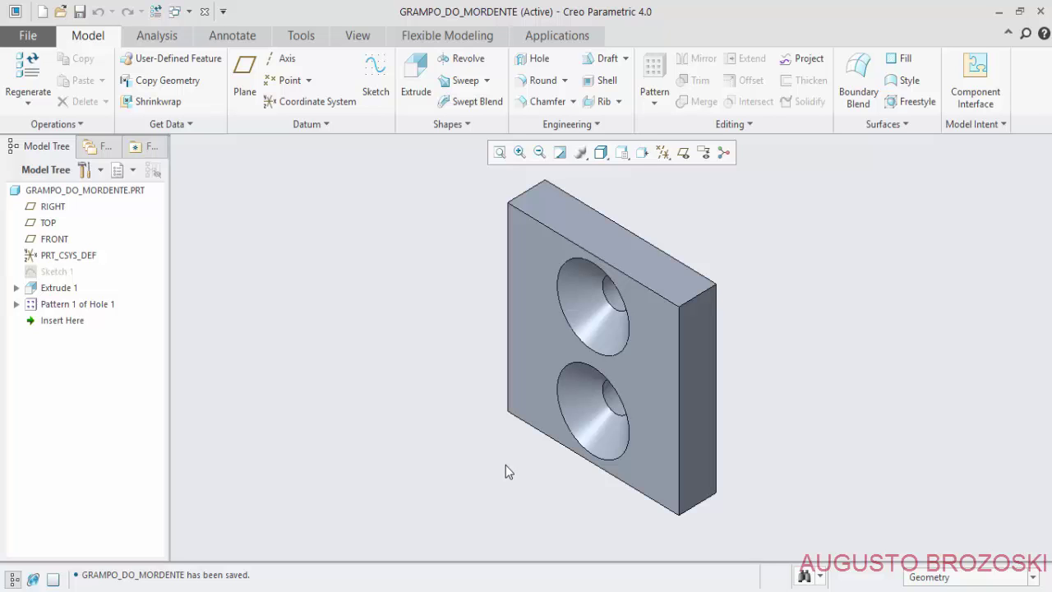
key(ctrl+w)
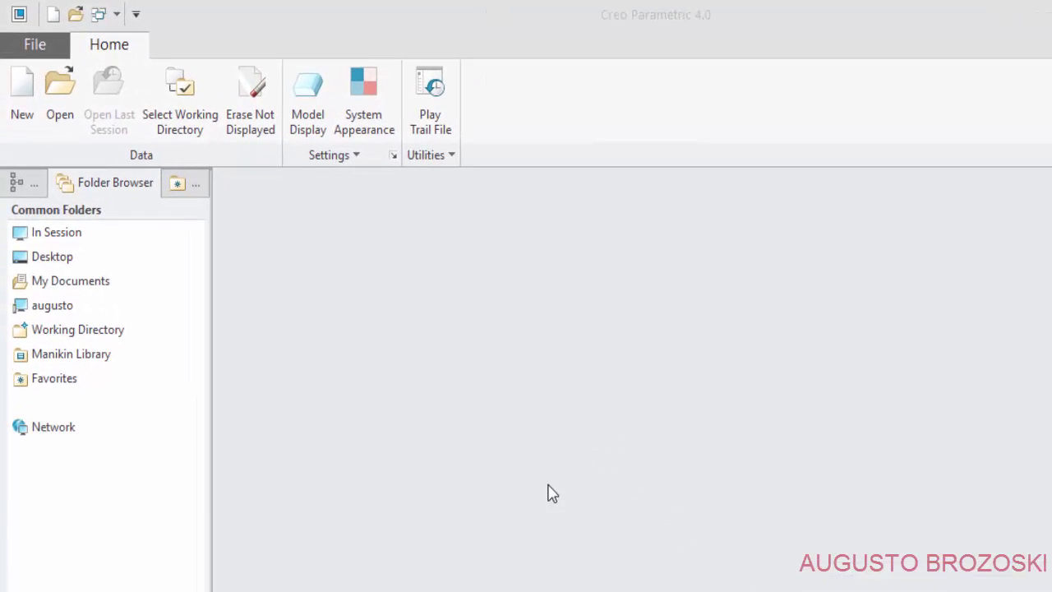
Create a new Part > Solid named Haste_Roscad from the mmns_part_solid template instead of the default.
click(22, 94)
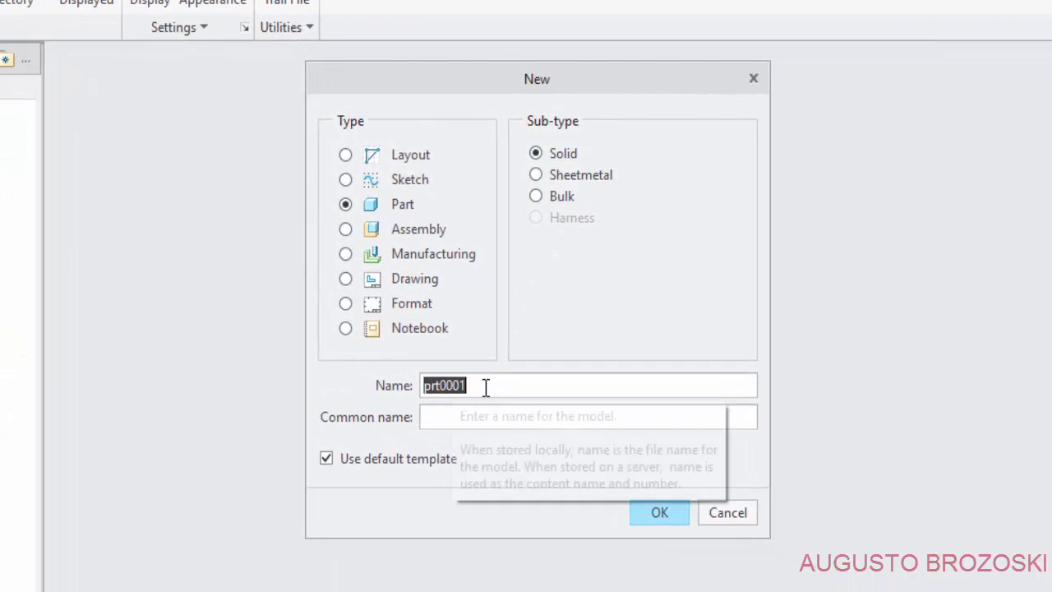
text(Haste_Roscad)
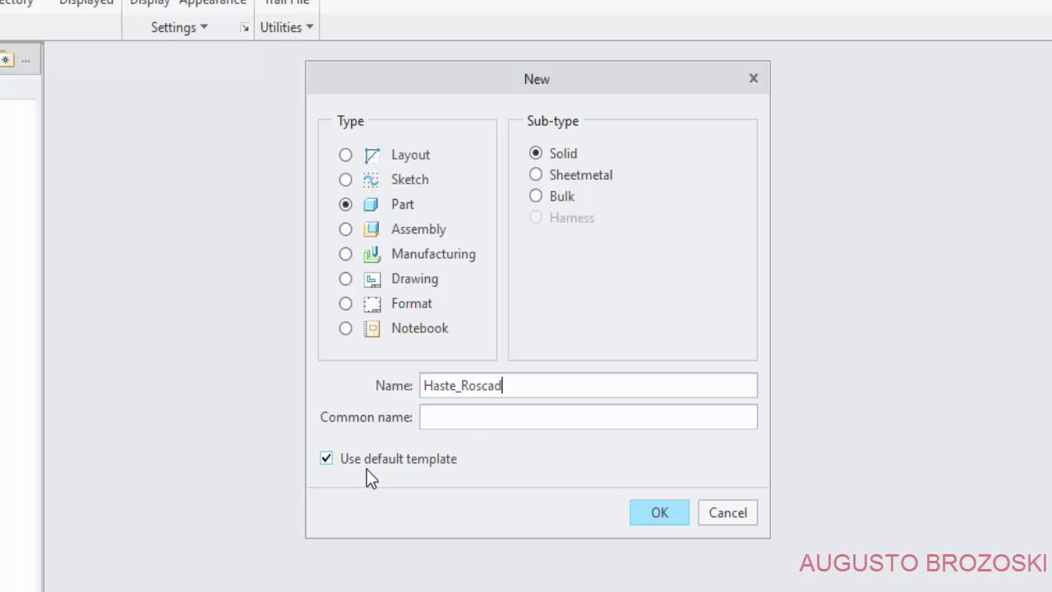
click(331, 461)
click(662, 513)
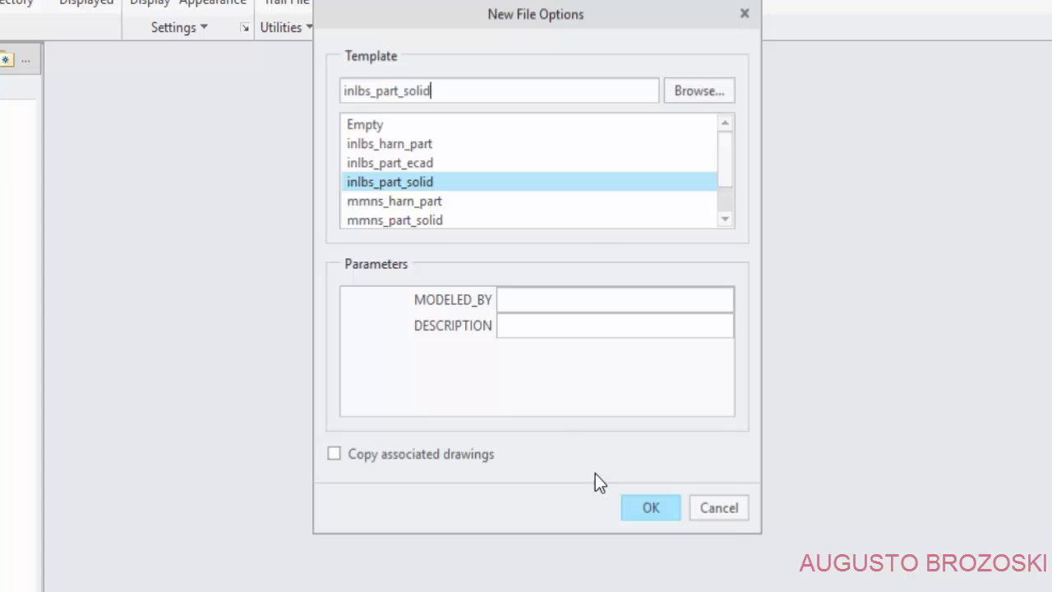
click(409, 224)
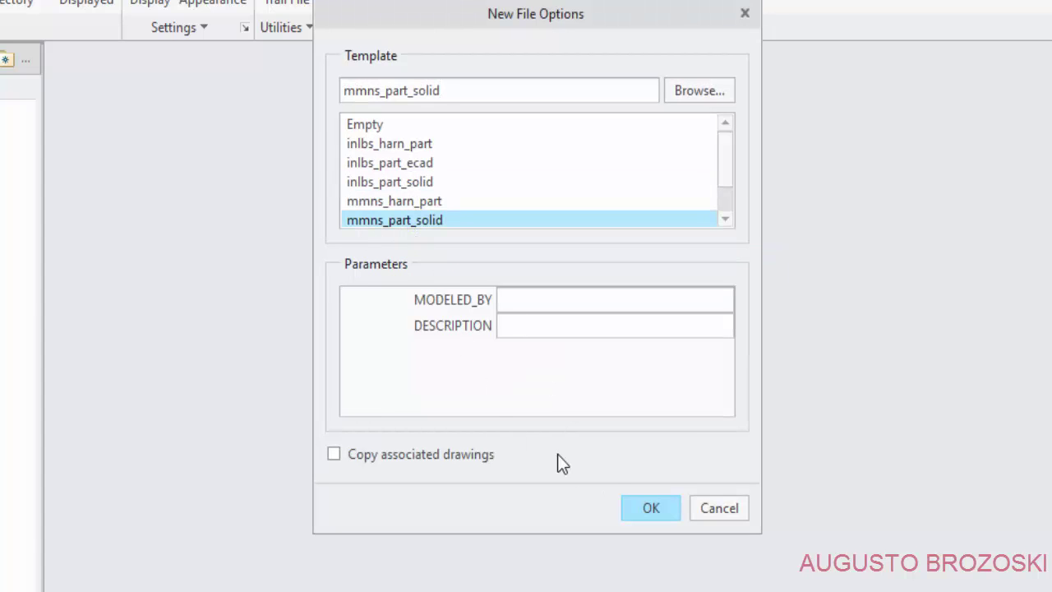
click(649, 508)
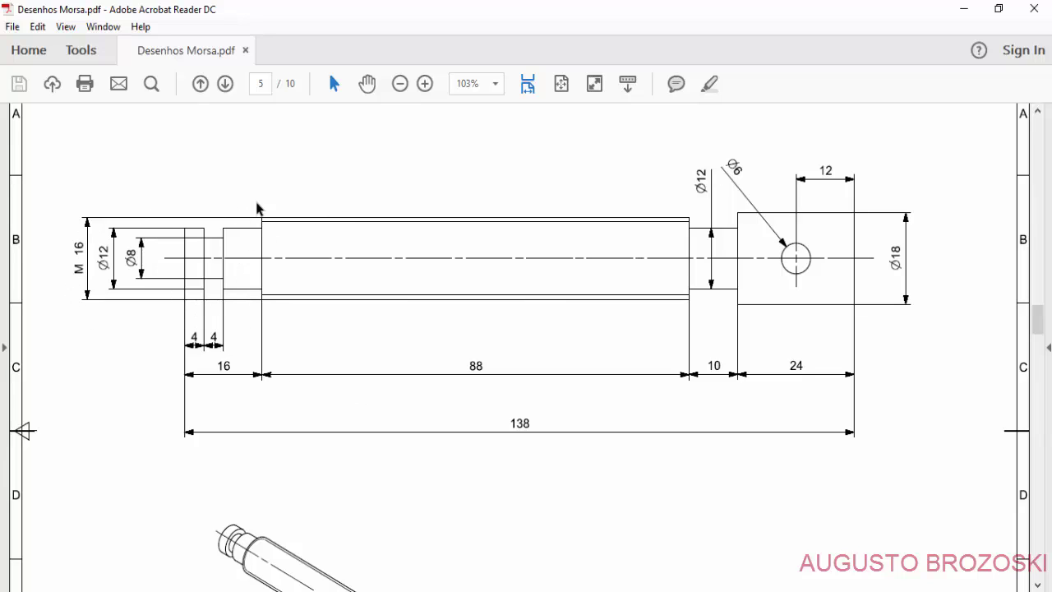
Zoom the shaft drawing to 200% to read the M16 end, then minimize Acrobat.
click(425, 83)
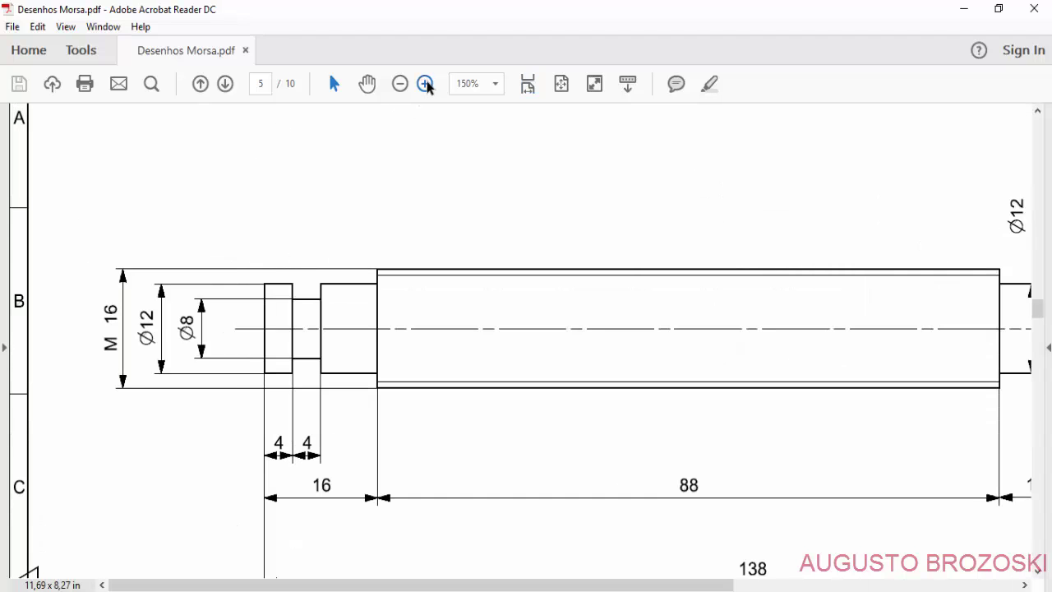
click(424, 83)
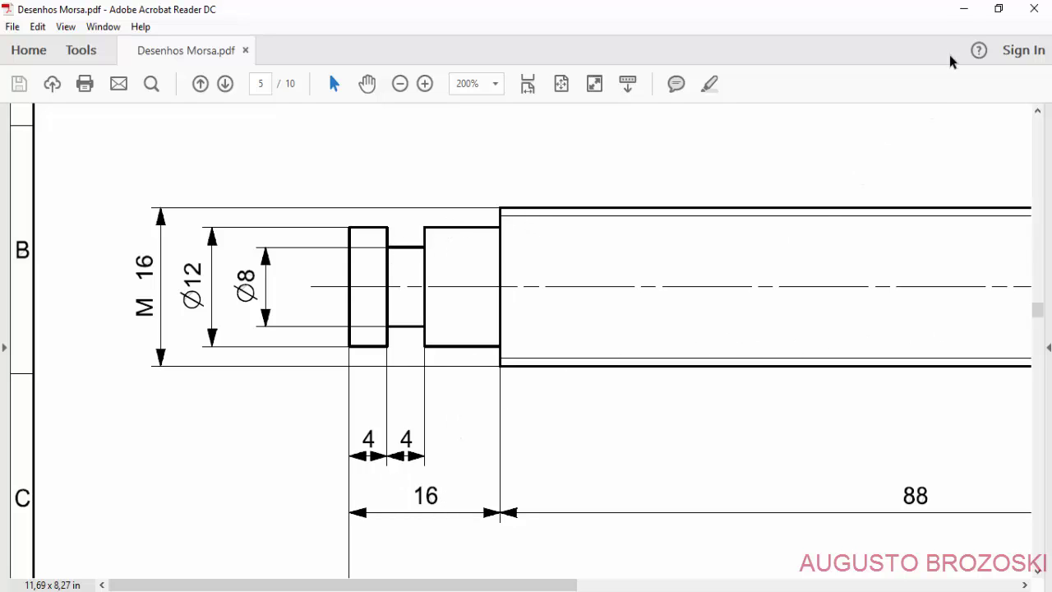
click(963, 8)
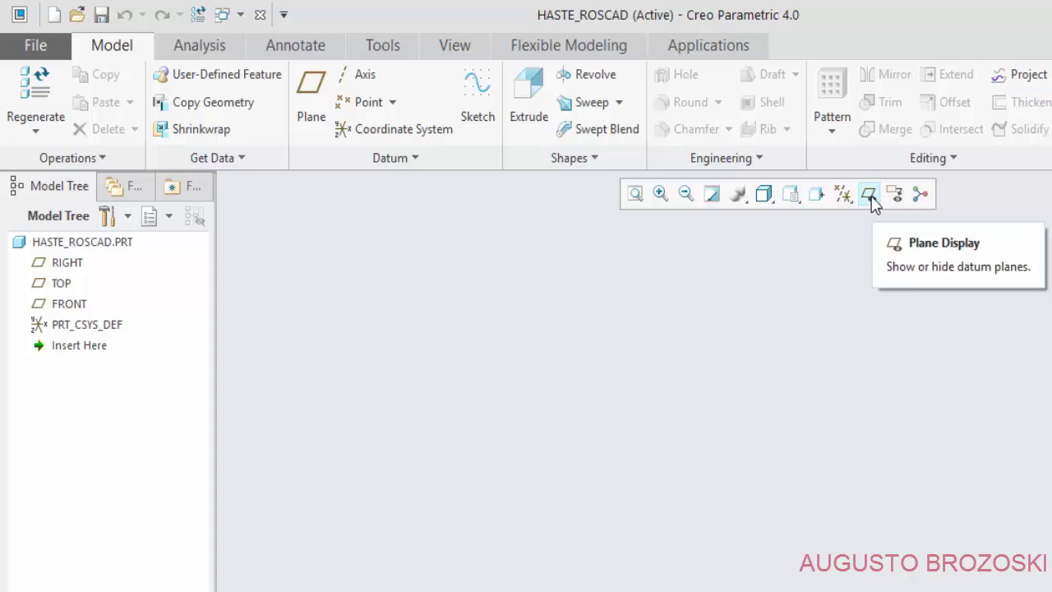
Show datum planes, start a sketch on FRONT and orient it face-on with Sketch View.
click(869, 194)
click(80, 304)
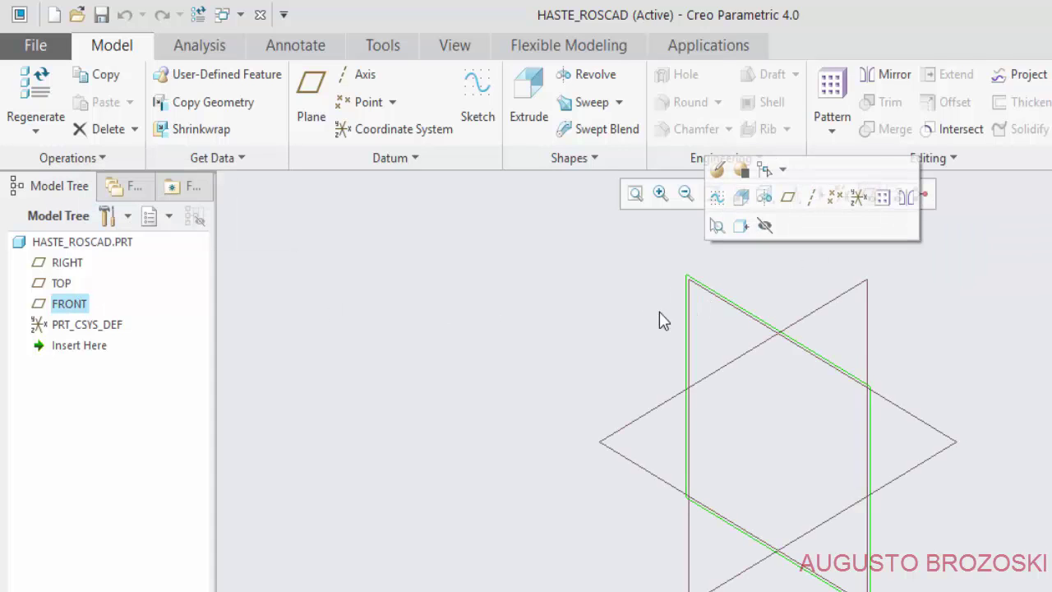
click(475, 98)
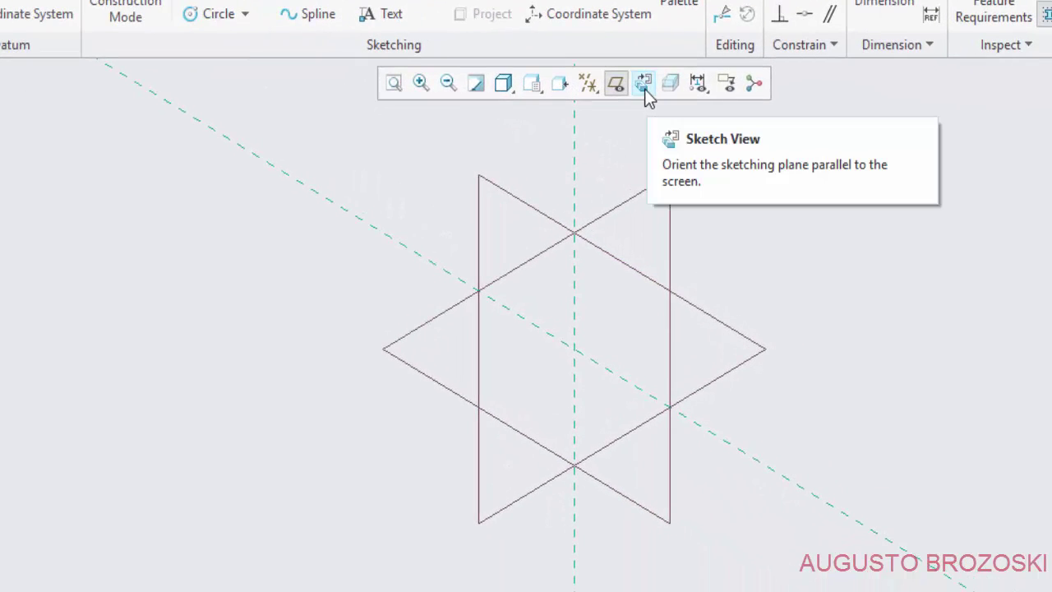
click(642, 84)
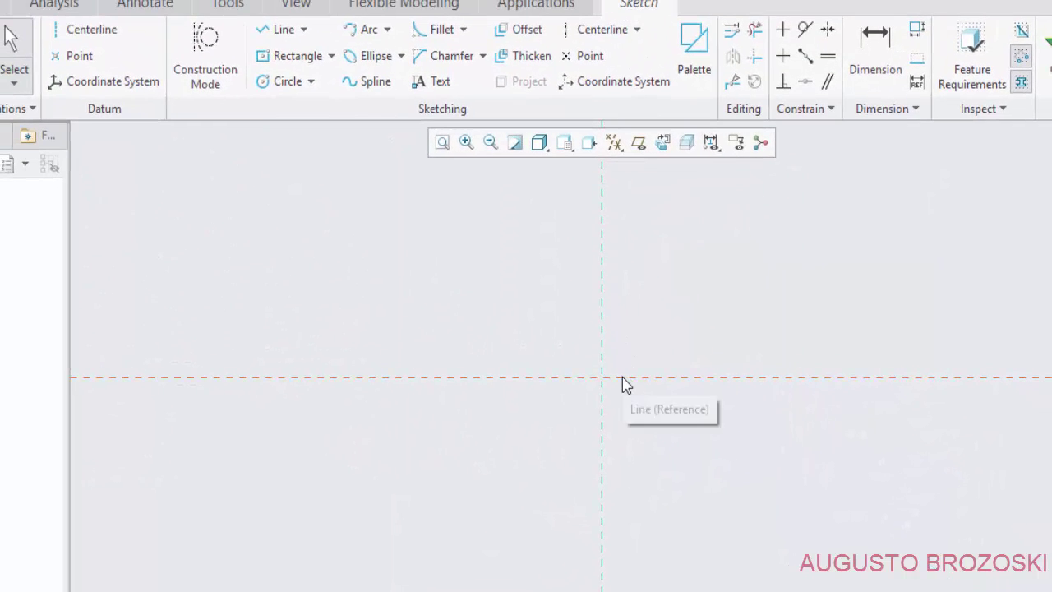
scroll(622, 383, up, 5)
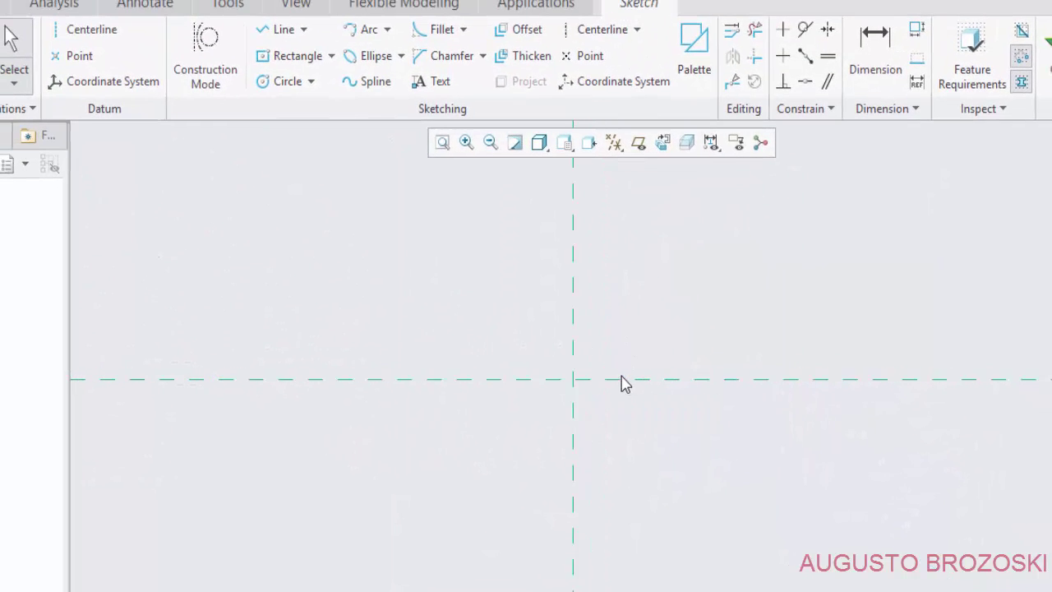
Draw a vertical line up from the origin joined to a short horizontal line.
click(284, 33)
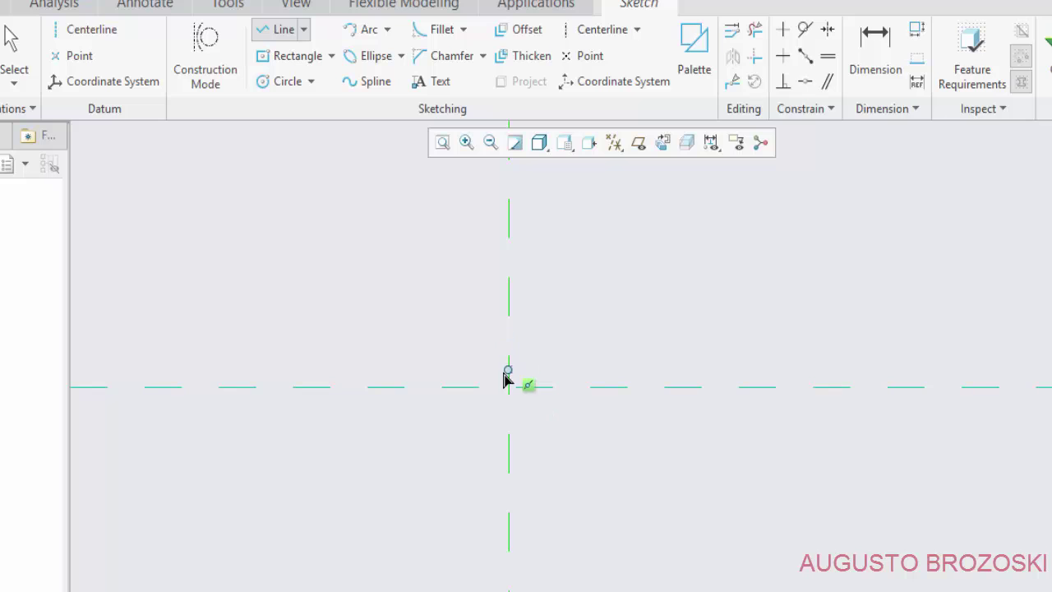
click(508, 388)
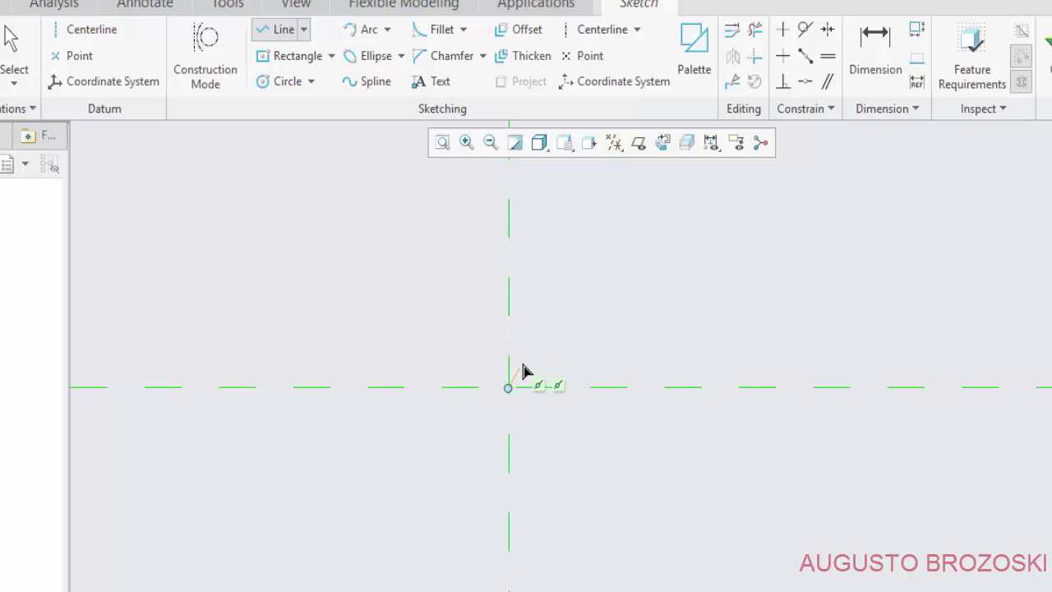
click(509, 296)
click(595, 310)
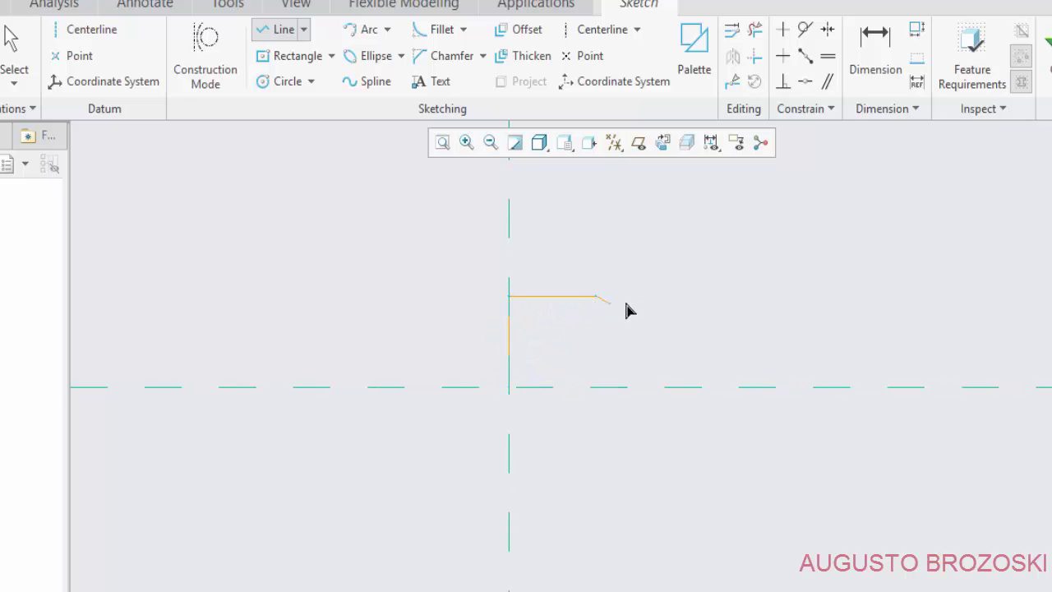
middle_click(645, 294)
Dimension the vertical line to 6.
click(875, 64)
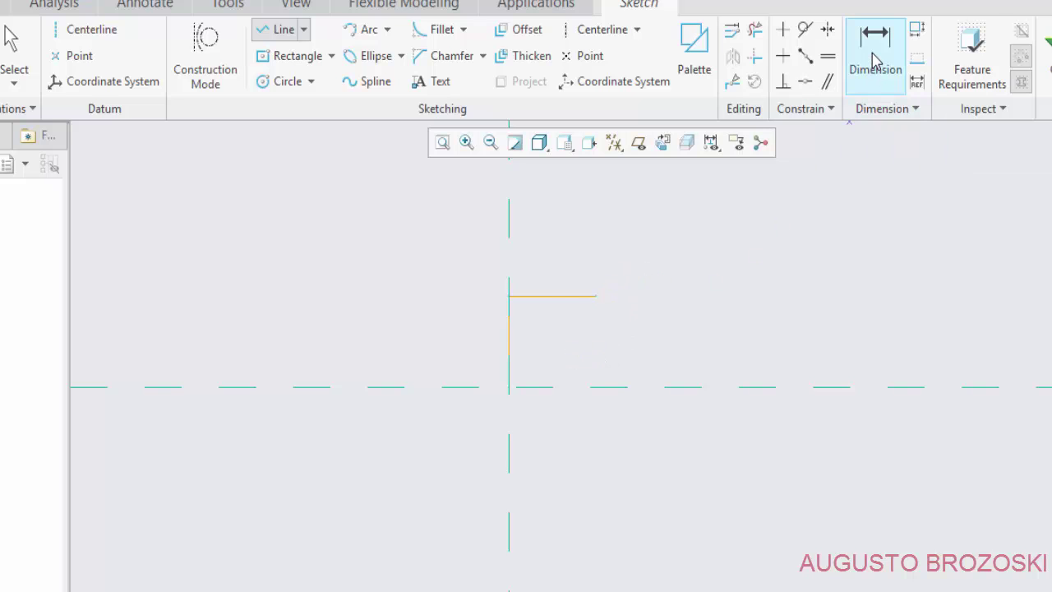
click(508, 341)
middle_click(443, 345)
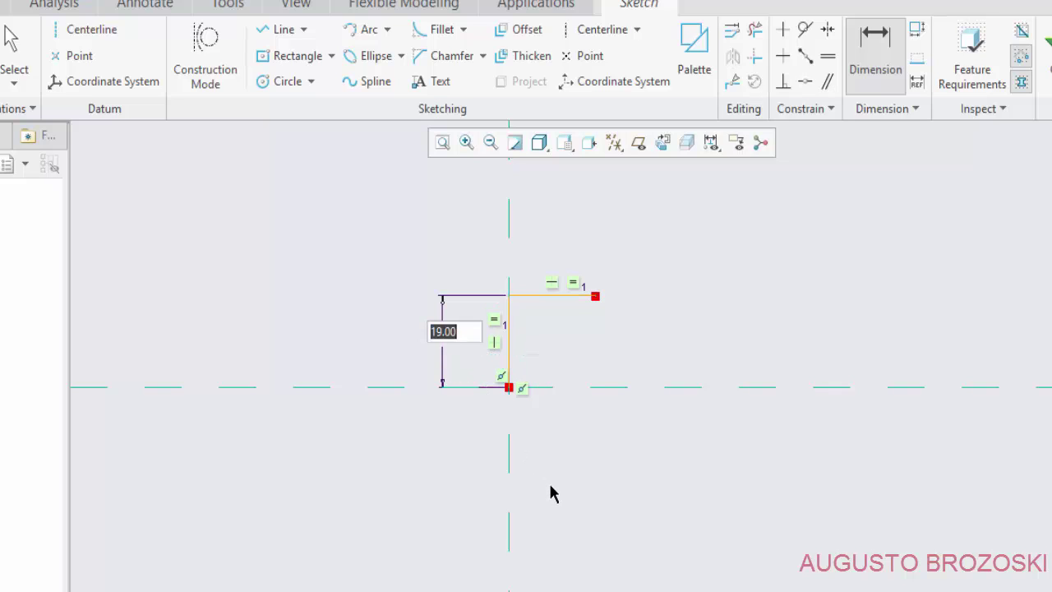
text(6)
key(Return)
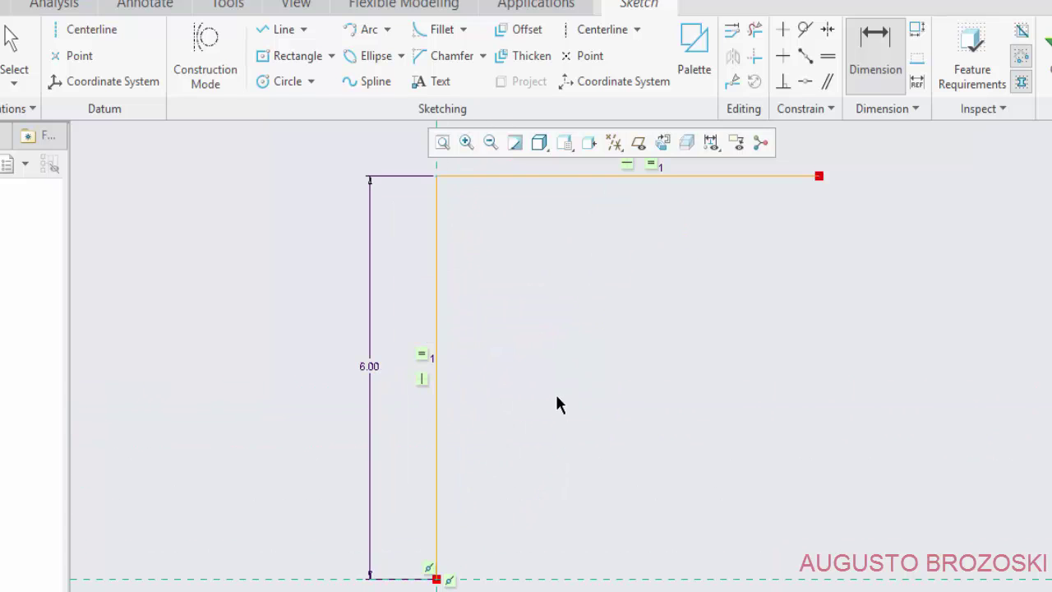
scroll(588, 403, up, 2)
scroll(570, 392, up, 1)
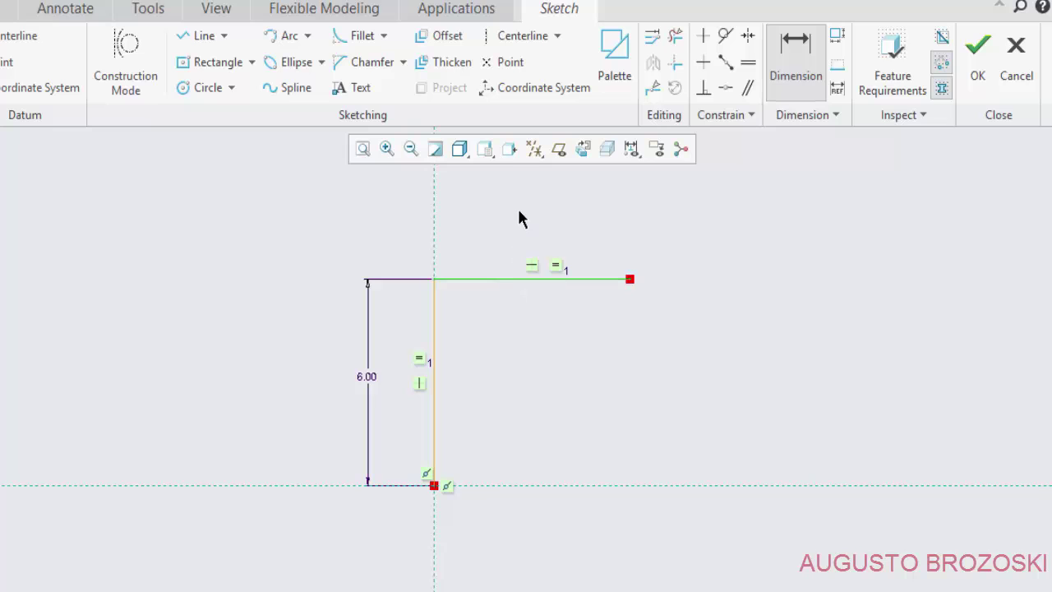
Dimension the horizontal line to 4, deleting the conflicting Equal lengths constraint.
middle_click(518, 214)
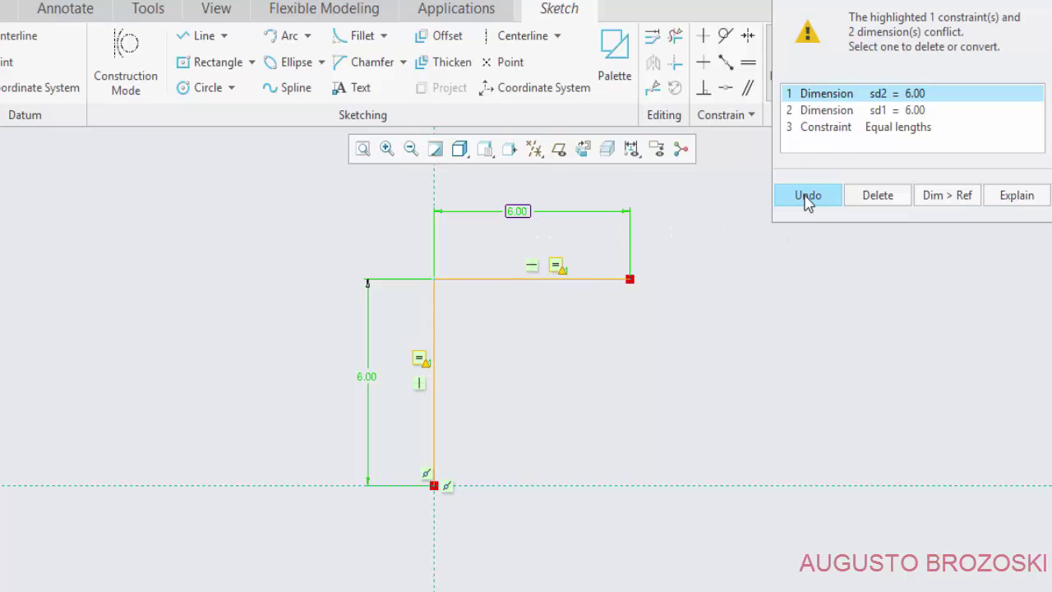
click(826, 131)
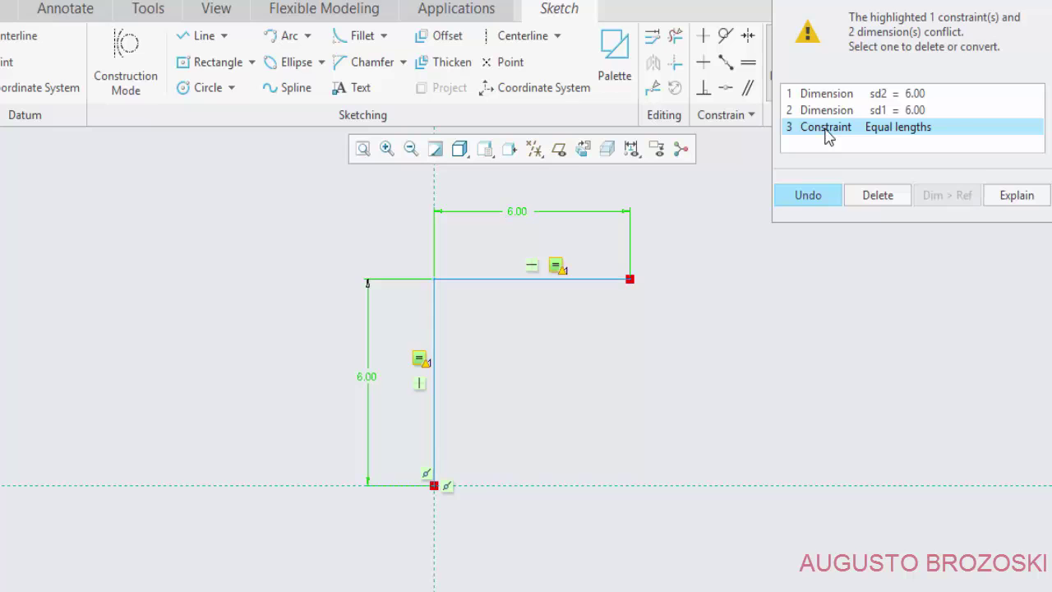
click(877, 196)
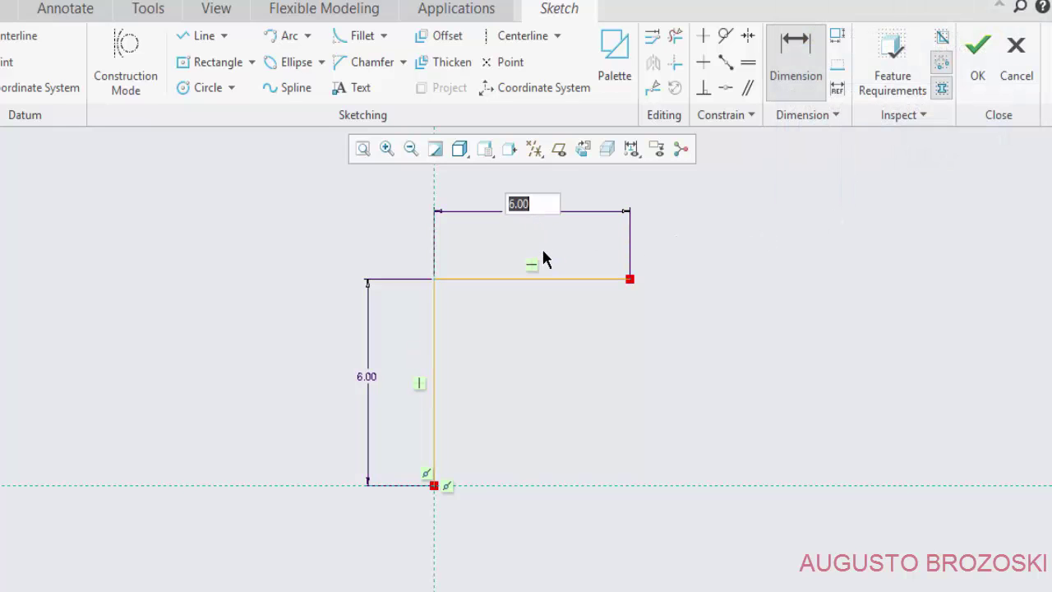
text(4)
key(Return)
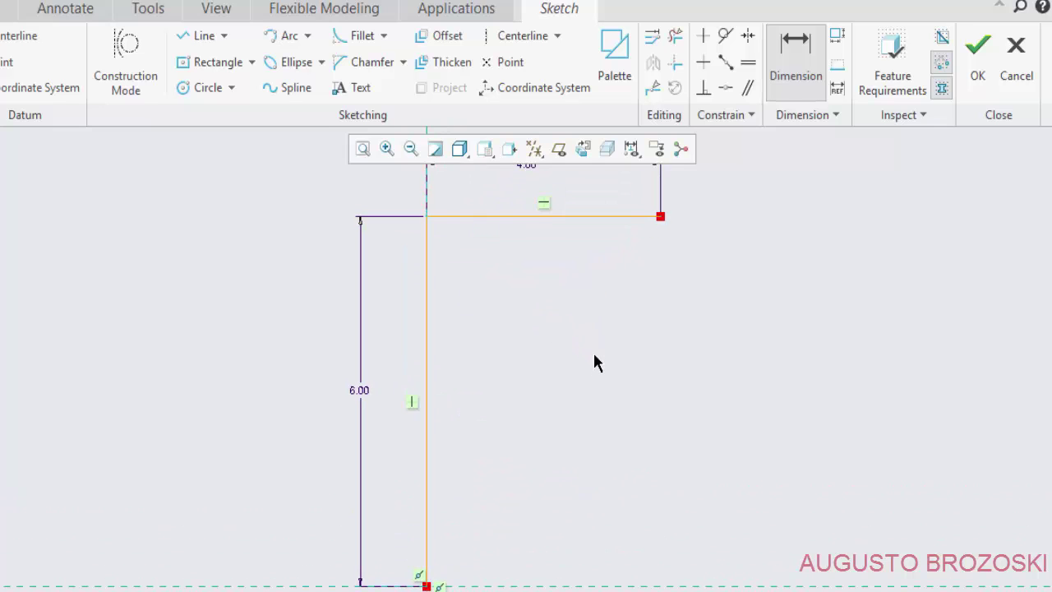
scroll(575, 365, up, 2)
scroll(564, 368, up, 1)
scroll(583, 374, up, 2)
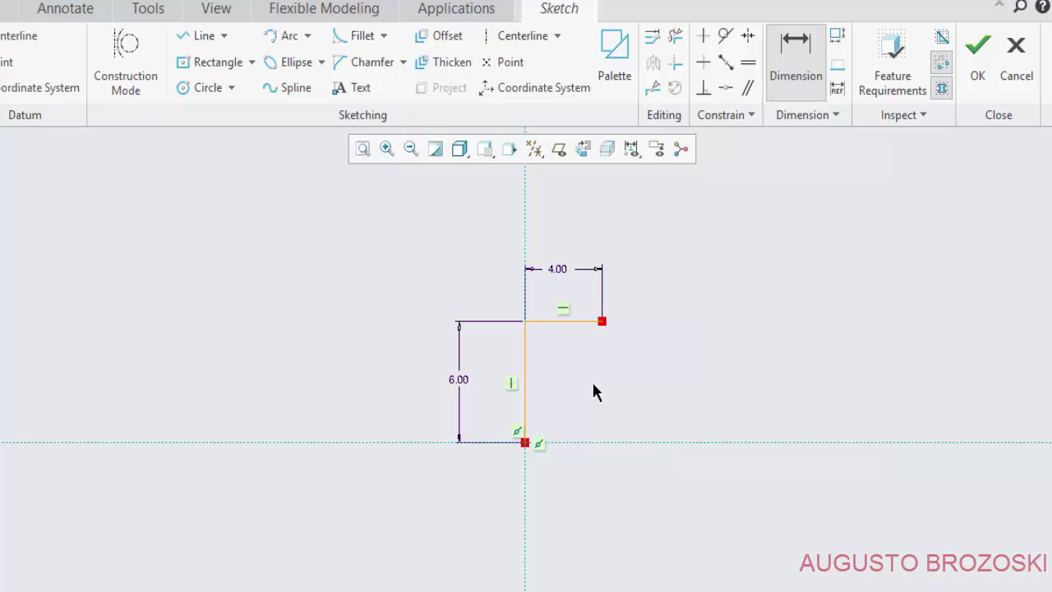
middle_drag(597, 383, 432, 391)
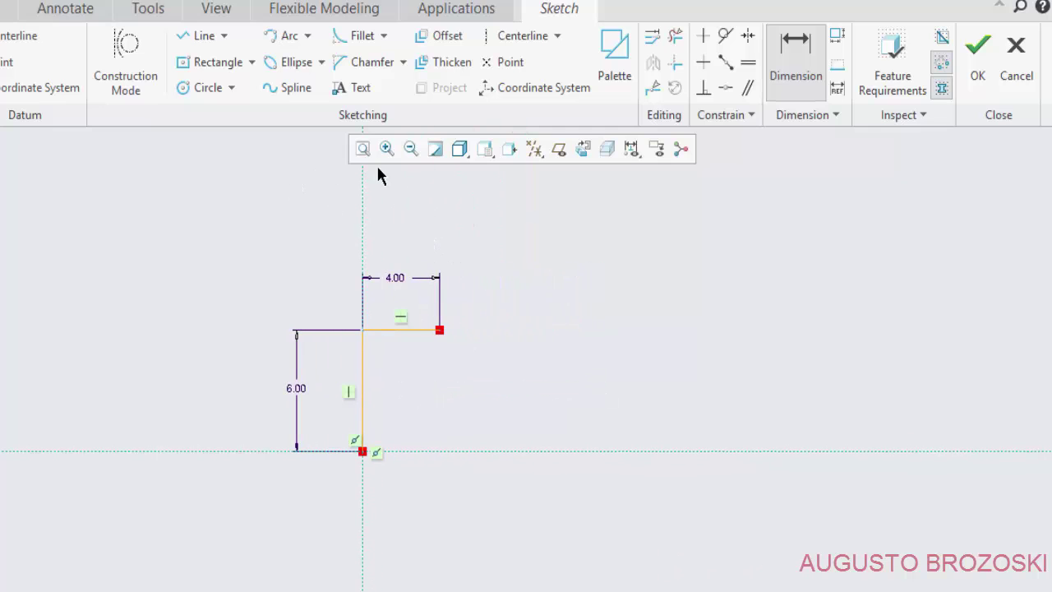
click(202, 37)
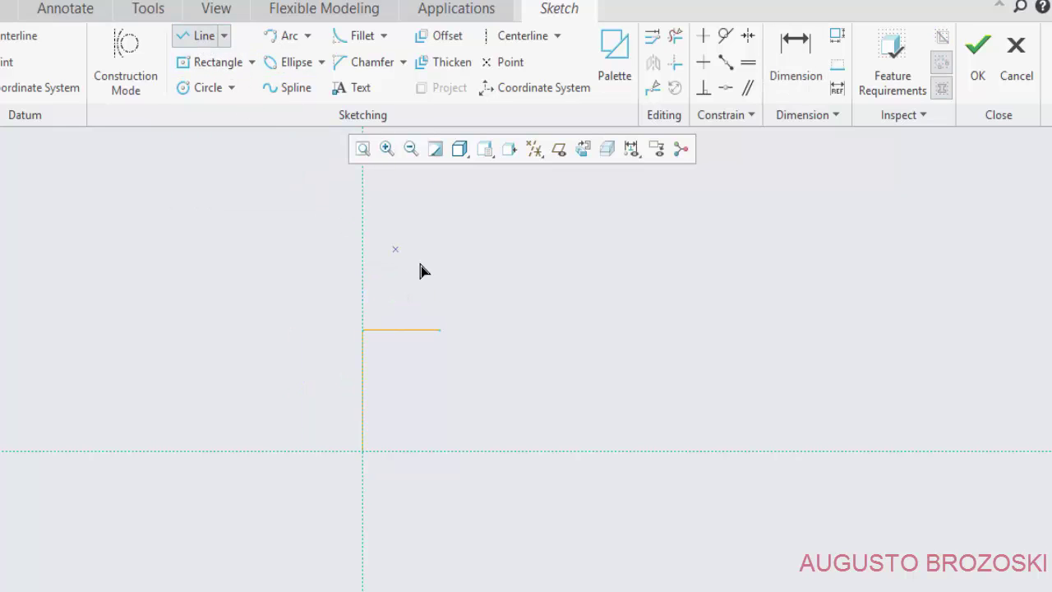
Draw the first groove: a vertical drop, its floor and the rise back up.
click(441, 329)
click(440, 360)
click(488, 359)
click(488, 331)
middle_click(502, 339)
Continue with a horizontal segment, an upward step and the long top line.
click(502, 339)
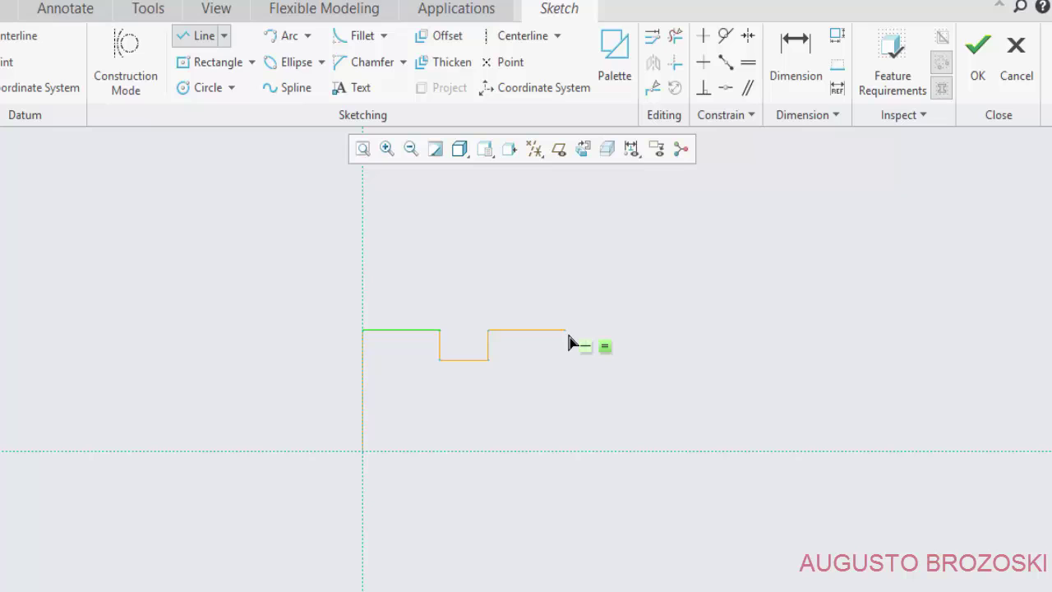
click(570, 343)
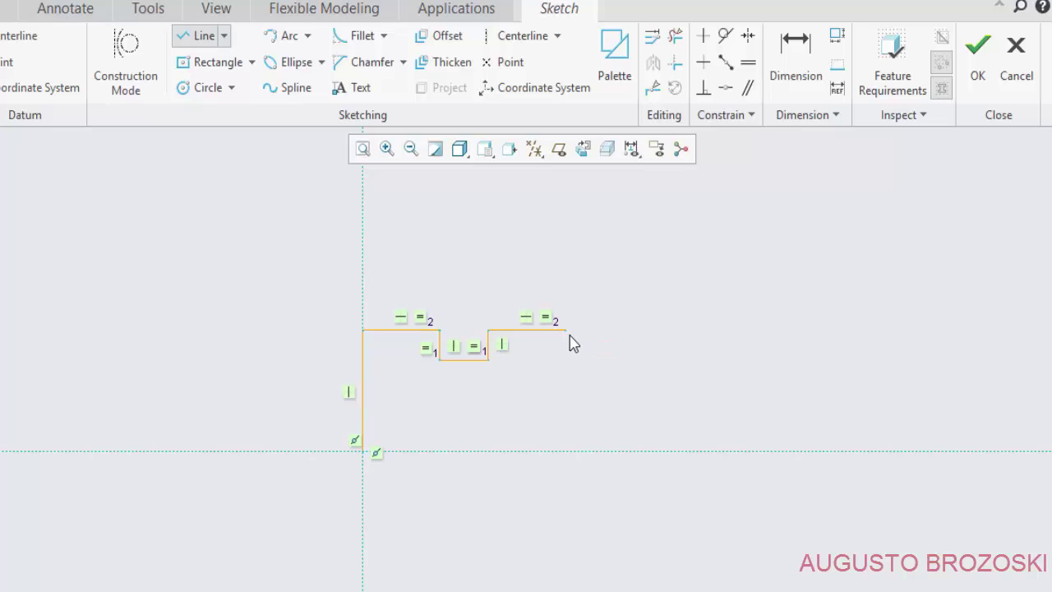
click(566, 287)
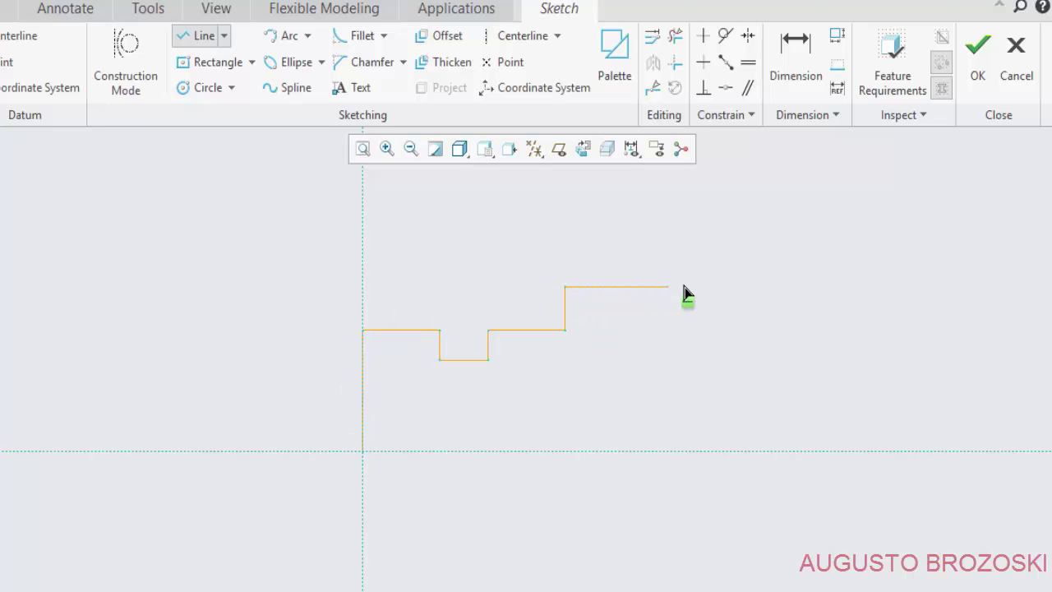
click(854, 287)
middle_click(854, 267)
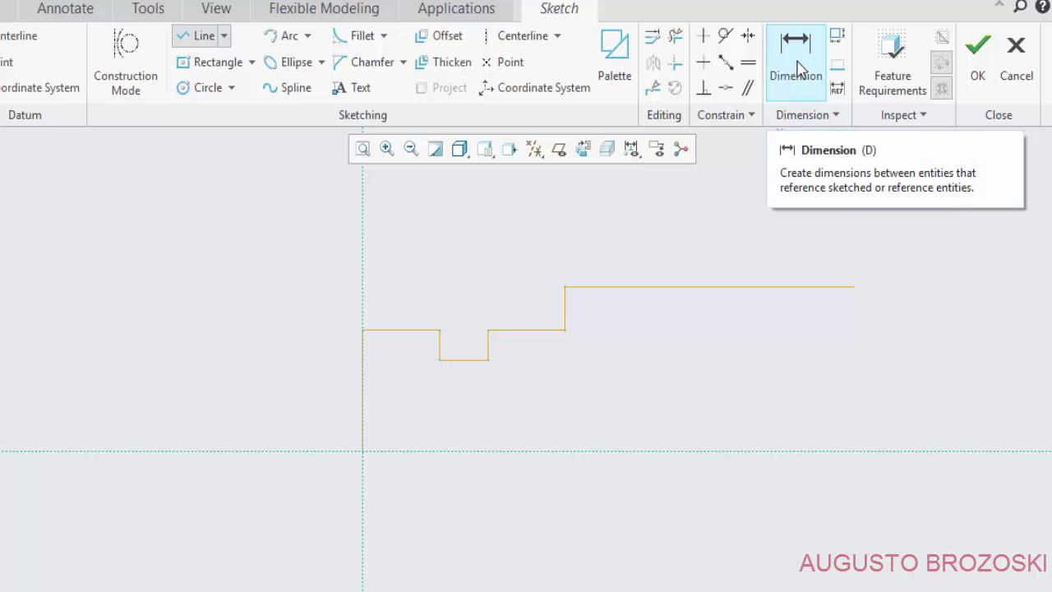
Dimension the first groove's height to 4 and its width to 4.
click(795, 71)
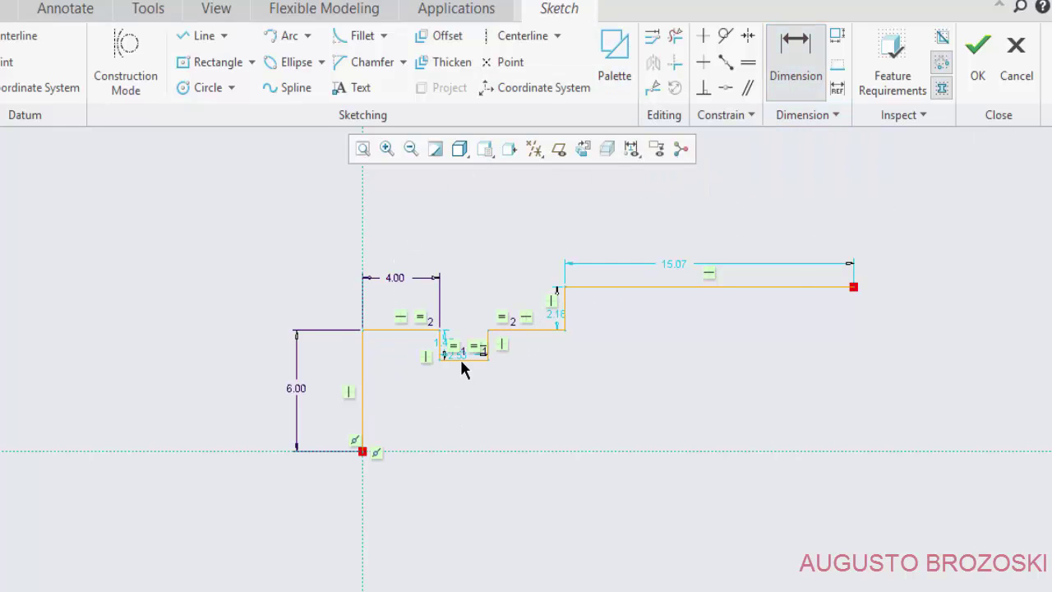
click(360, 448)
middle_click(328, 403)
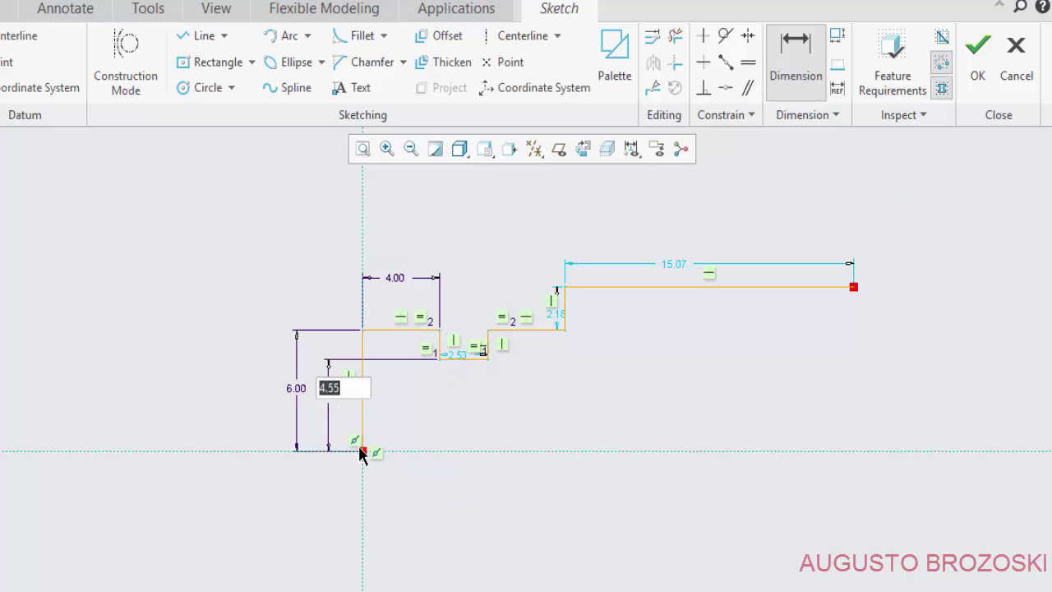
text(3)
key(BackSpace)
text(4)
key(Return)
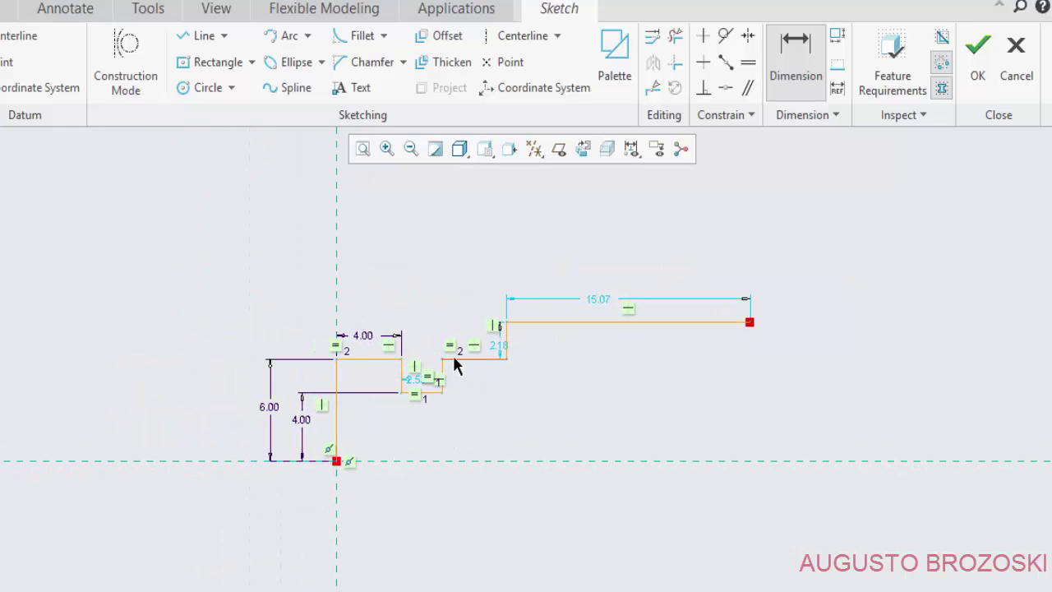
scroll(423, 359, down, 1)
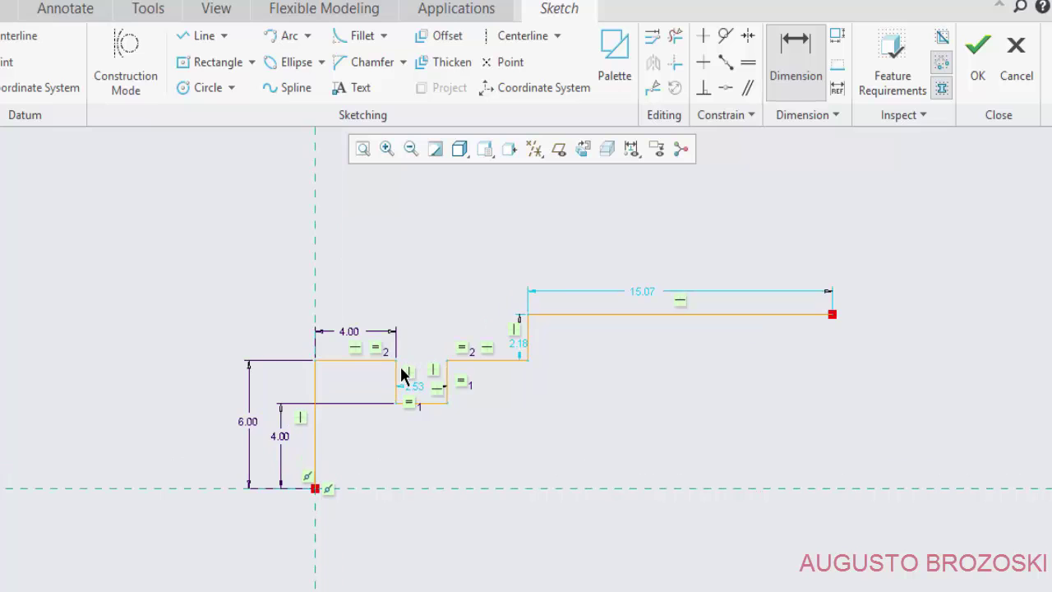
click(447, 380)
middle_click(428, 326)
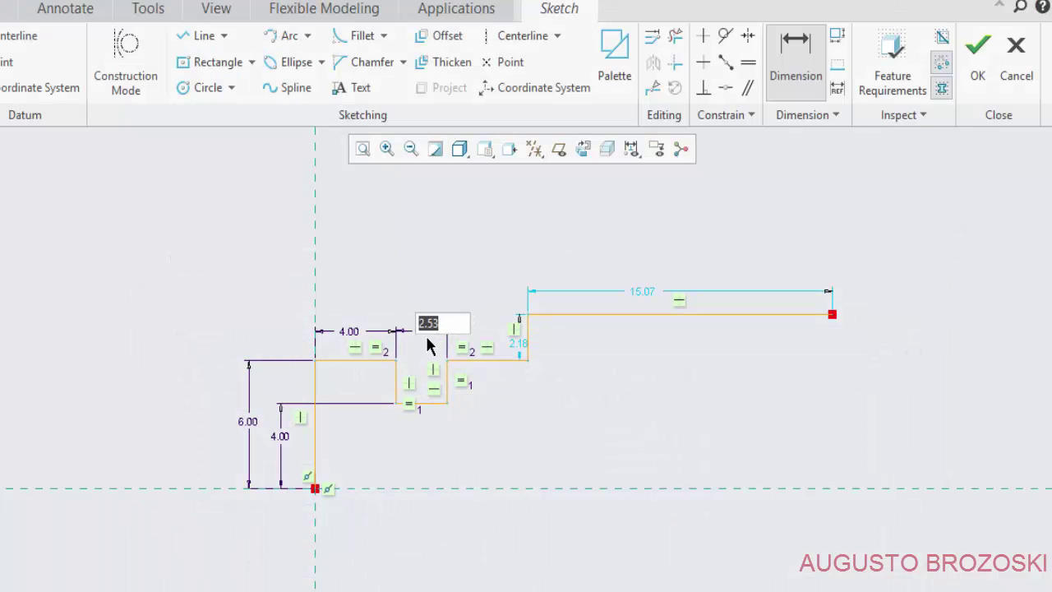
text(4)
key(Return)
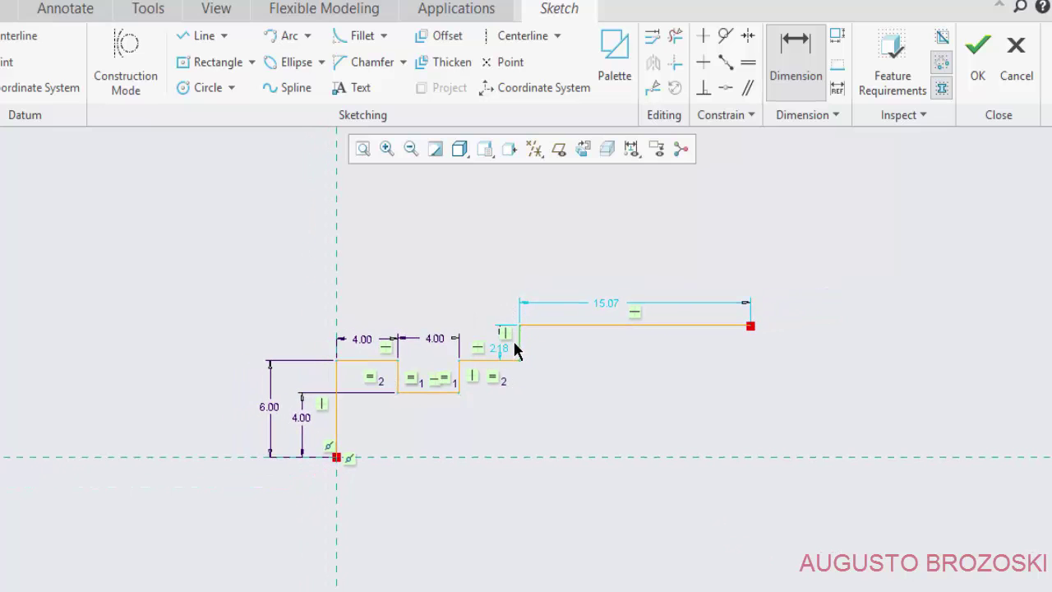
Undo a conflicting 12.00 dimension and dimension the long top line's length instead.
click(335, 408)
middle_click(410, 259)
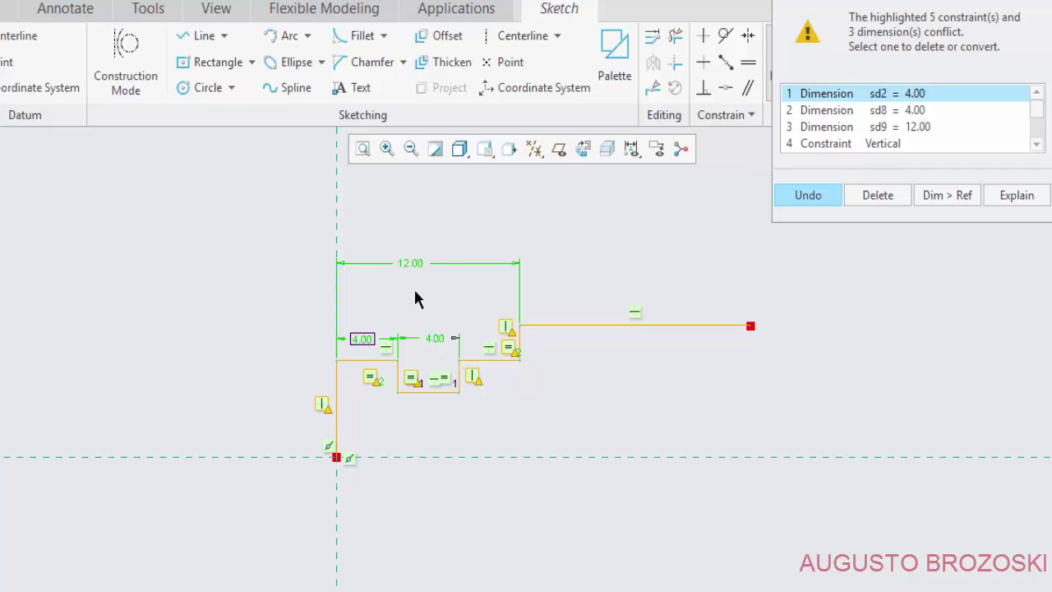
click(822, 194)
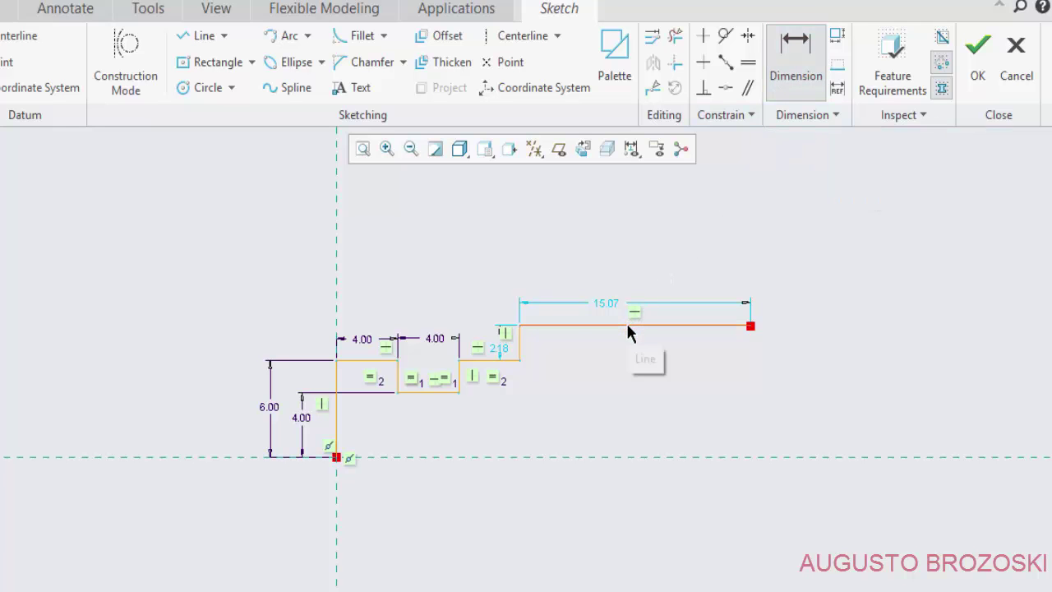
middle_click(649, 268)
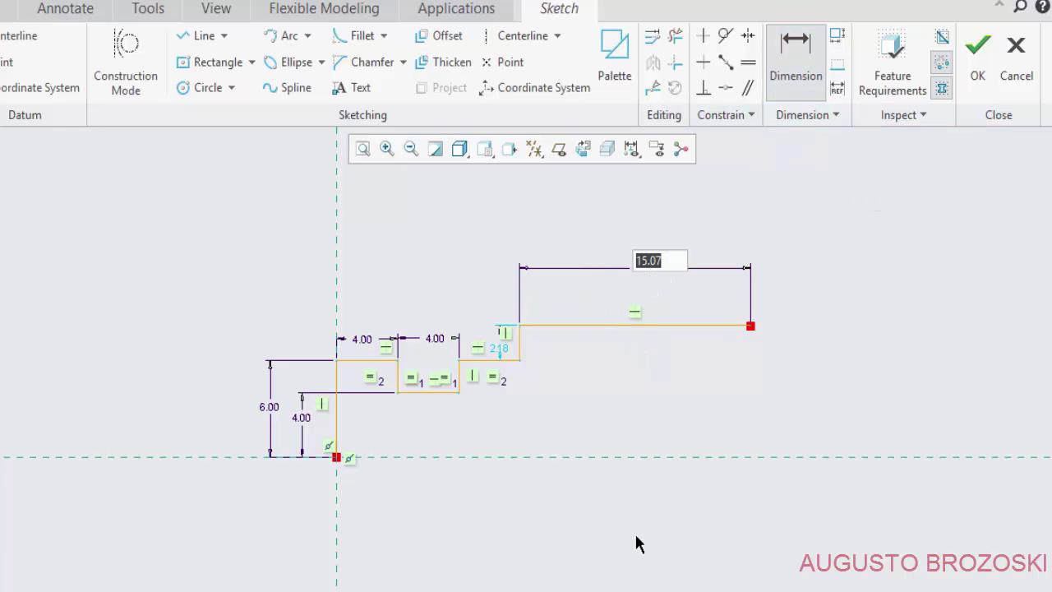
scroll(577, 530, down, 2)
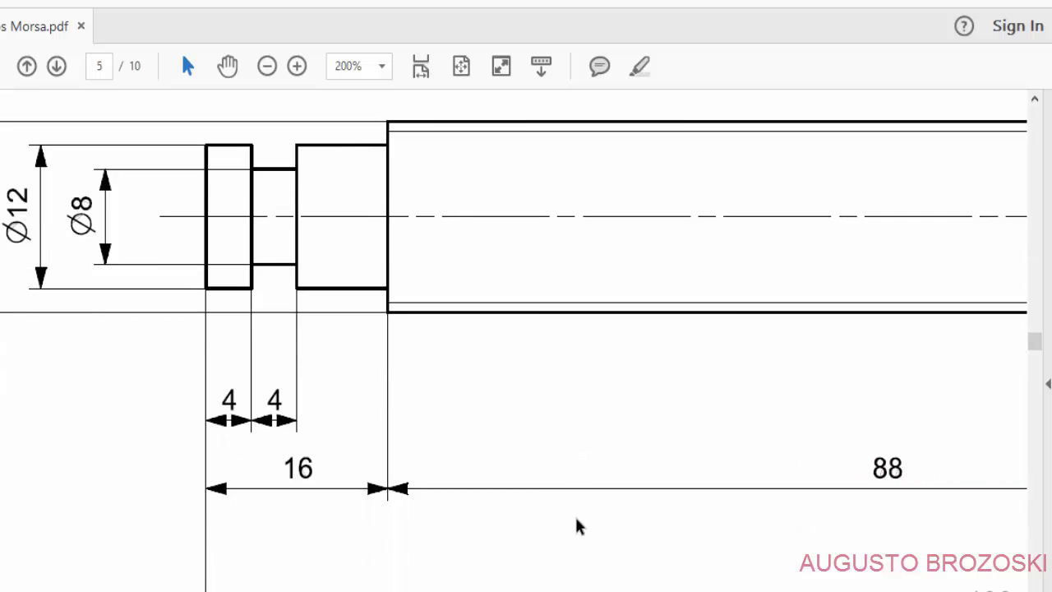
scroll(577, 525, up, 3)
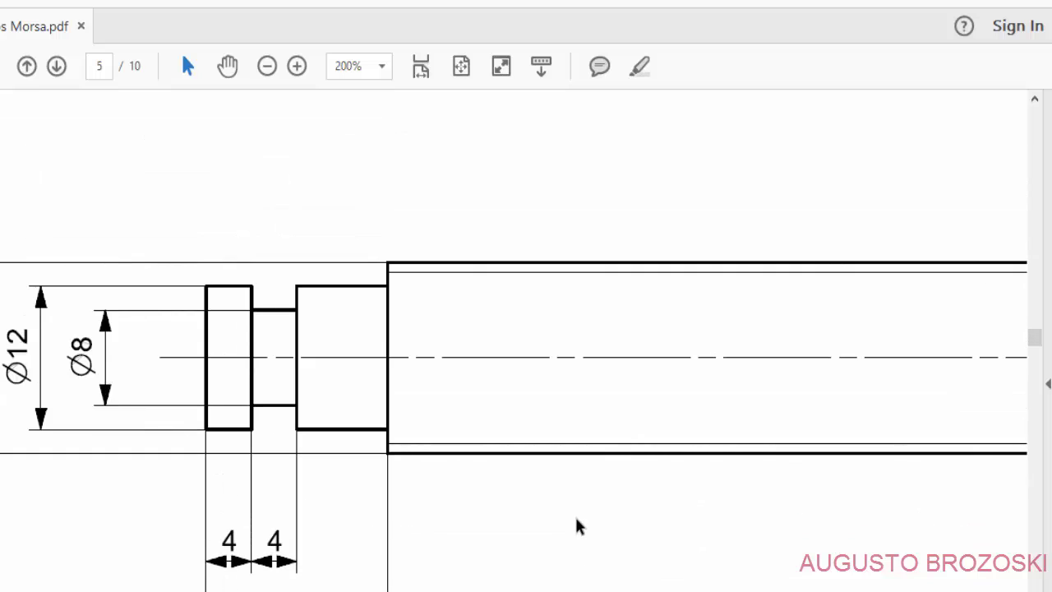
click(267, 69)
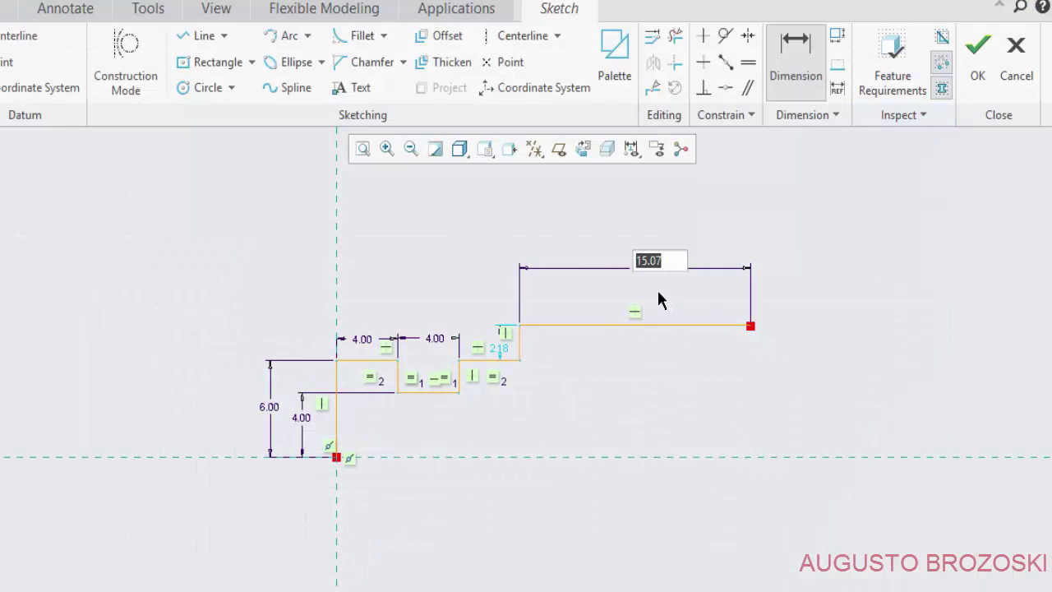
Set the long section's length to 88.
key(Return)
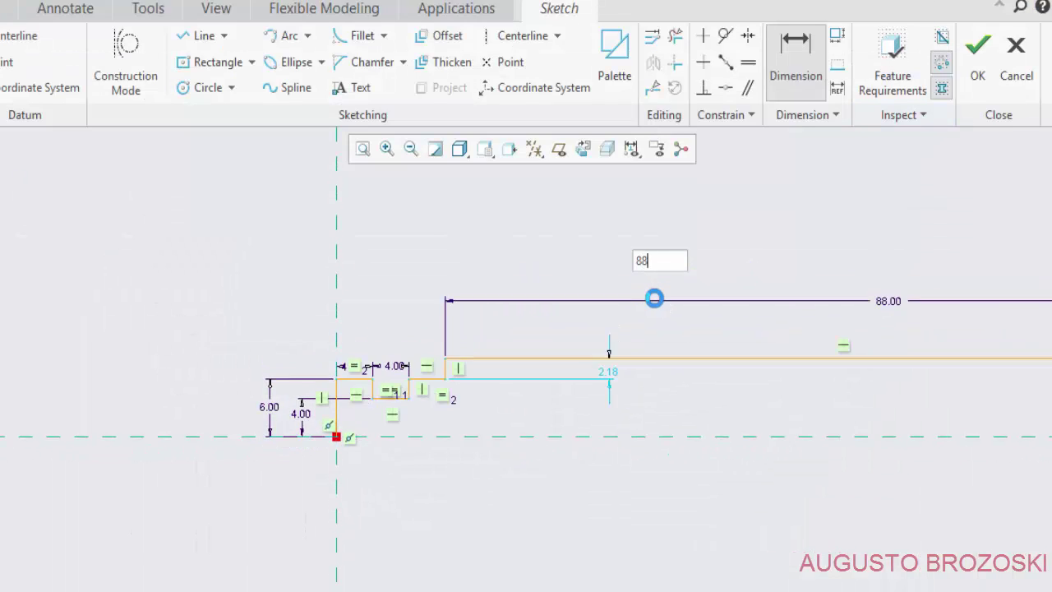
scroll(777, 406, up, 1)
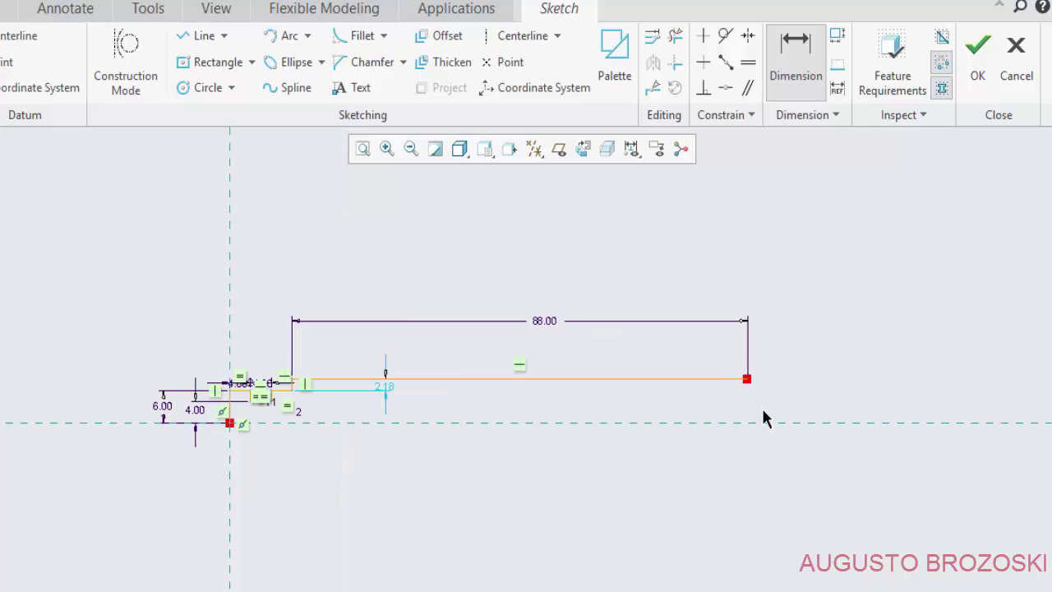
scroll(764, 413, up, 2)
scroll(764, 386, up, 2)
scroll(759, 397, up, 1)
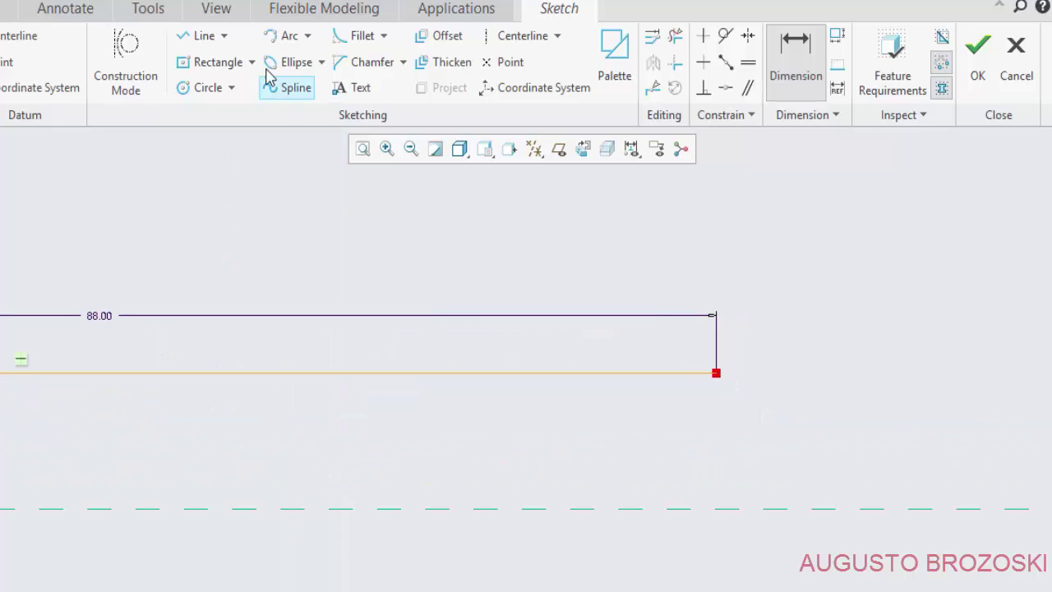
Draw the step down and the floor of the second groove.
click(205, 35)
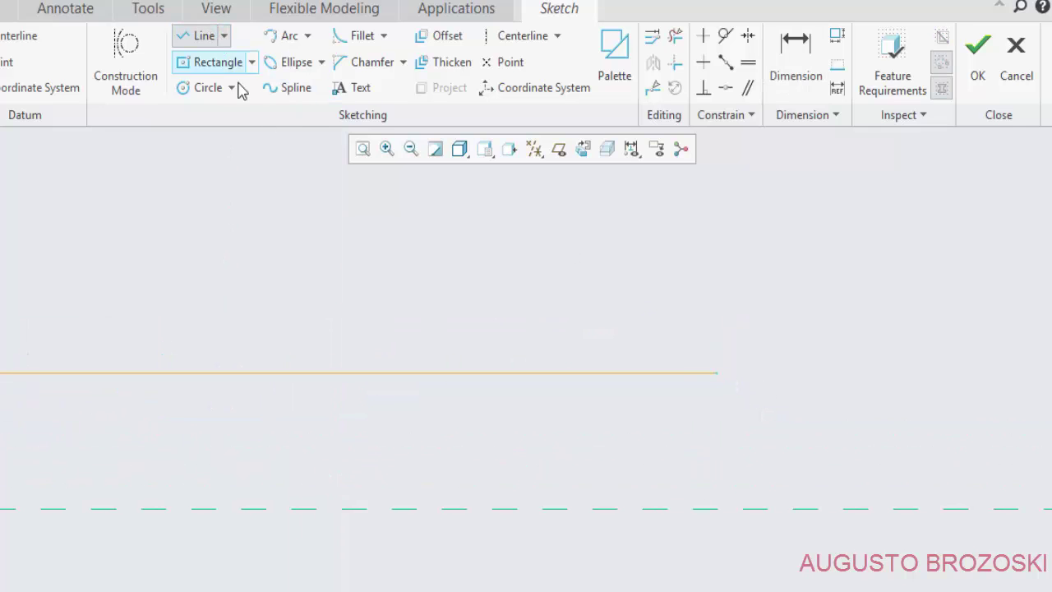
click(717, 374)
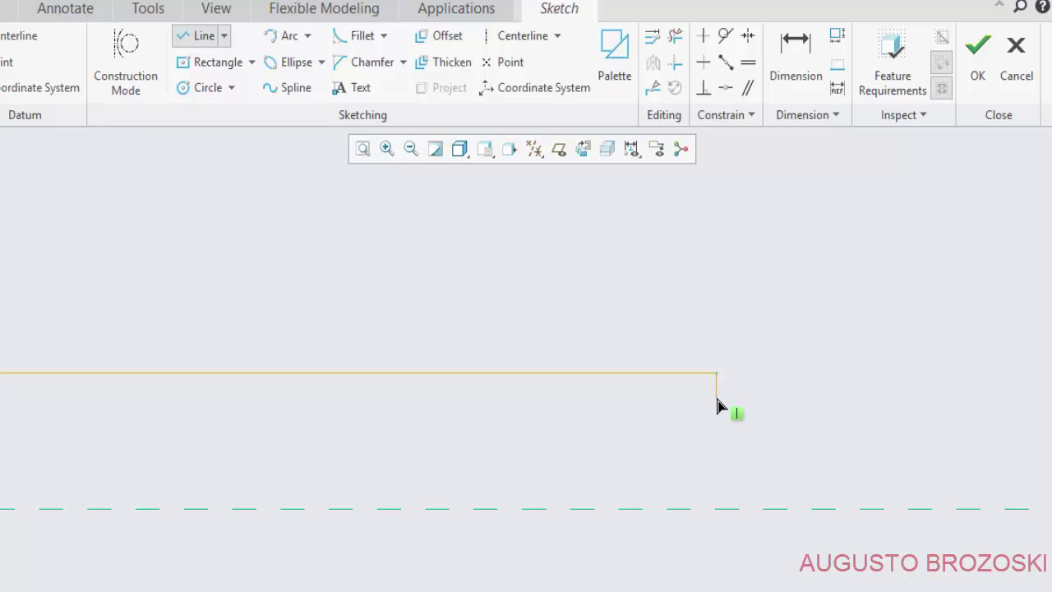
click(717, 397)
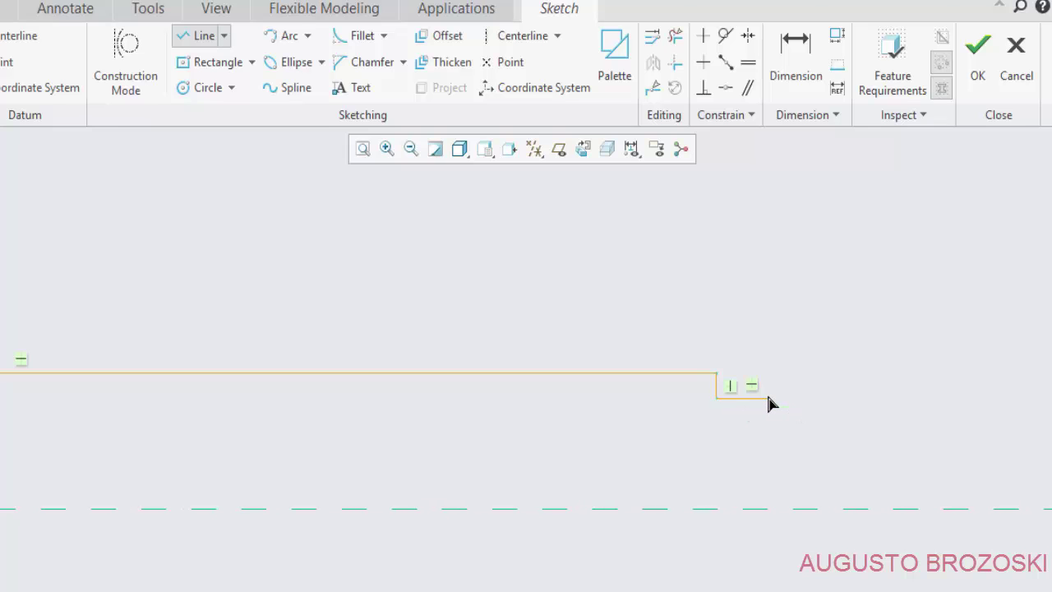
click(767, 398)
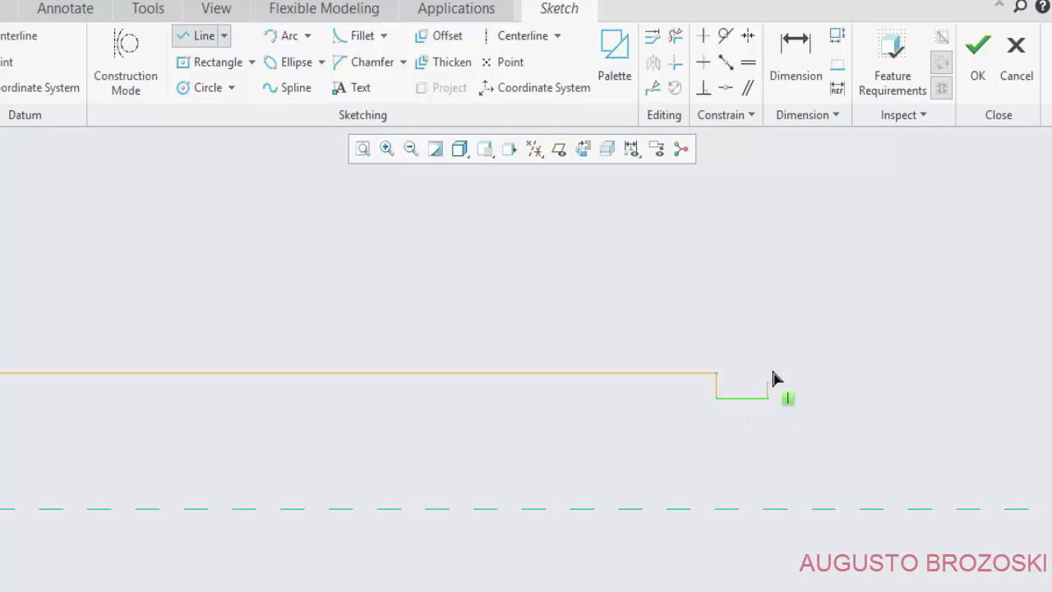
Draw the end collar and close the profile along the centerline back to the origin.
click(772, 316)
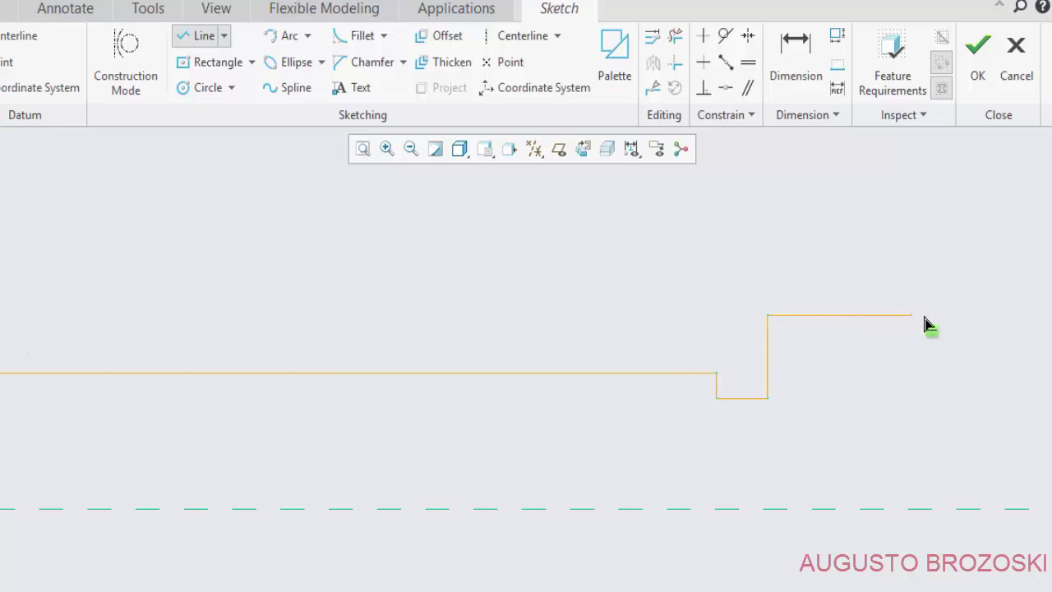
click(969, 318)
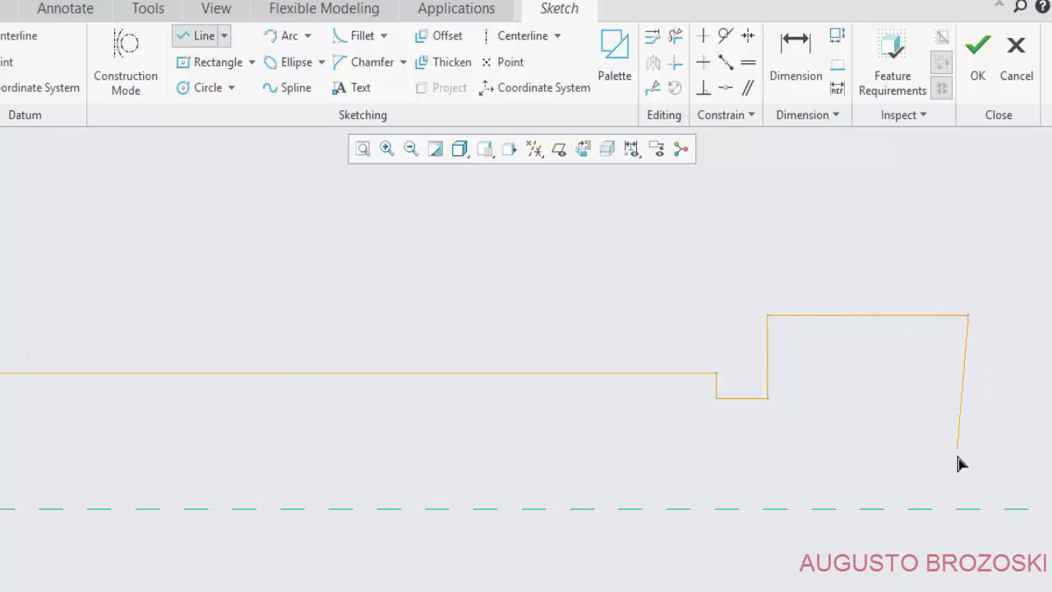
click(969, 508)
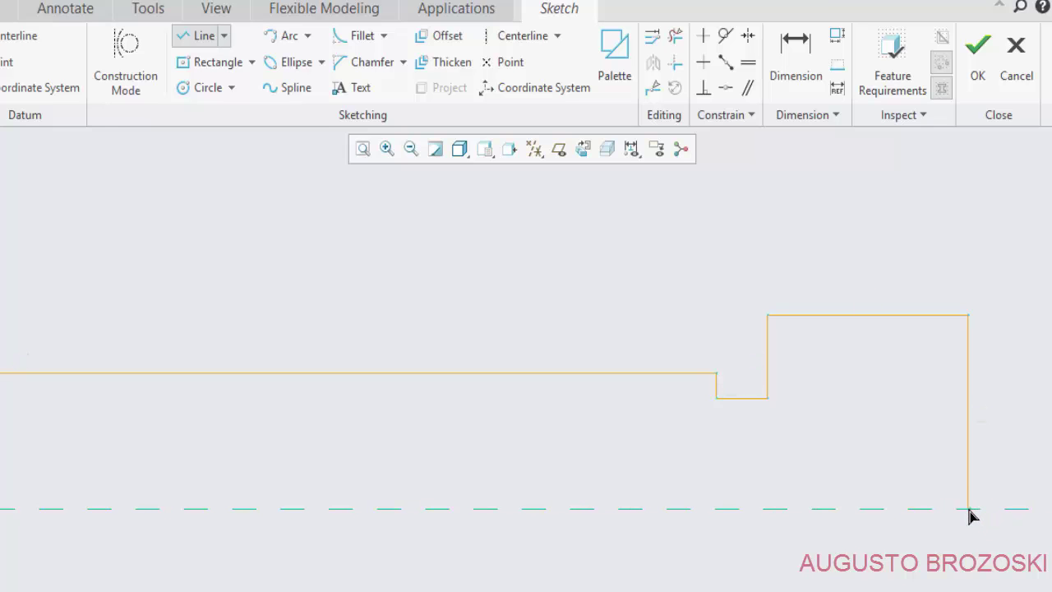
scroll(968, 514, up, 3)
scroll(967, 512, up, 2)
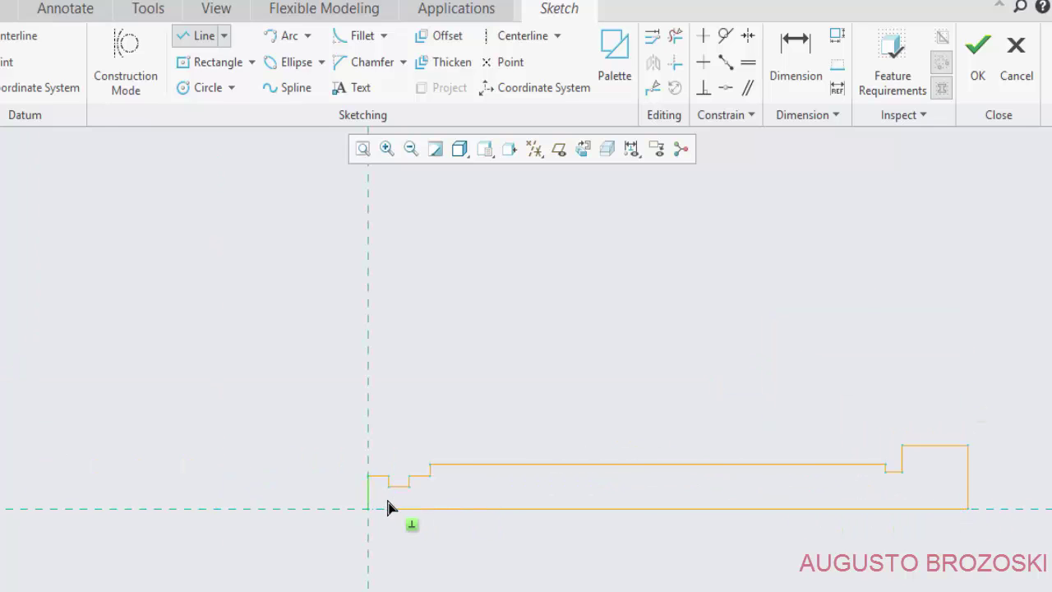
click(368, 509)
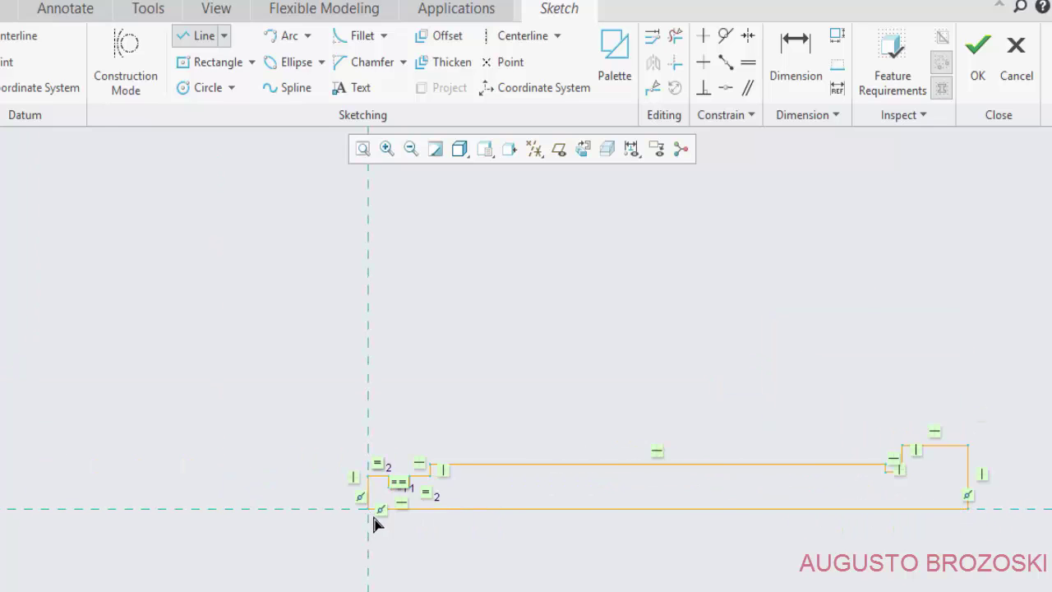
middle_click(482, 558)
scroll(960, 510, down, 1)
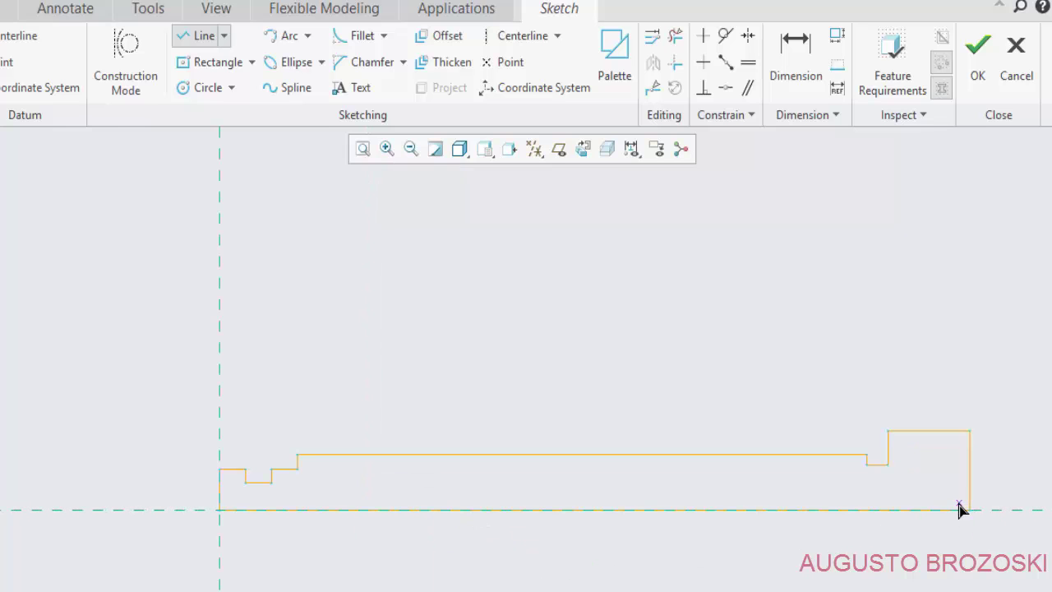
scroll(961, 510, down, 2)
scroll(957, 477, down, 1)
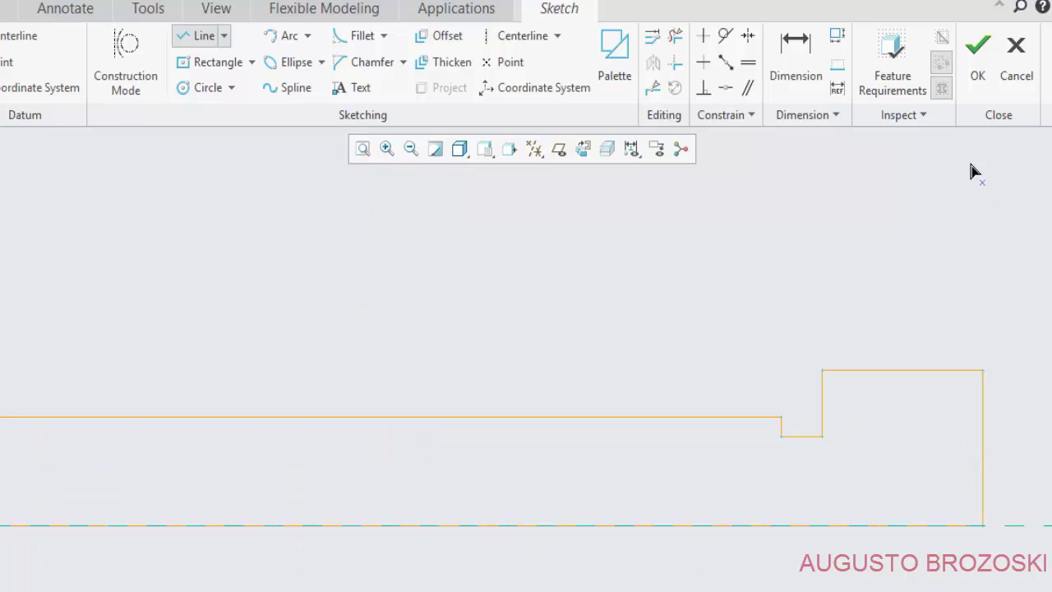
click(812, 89)
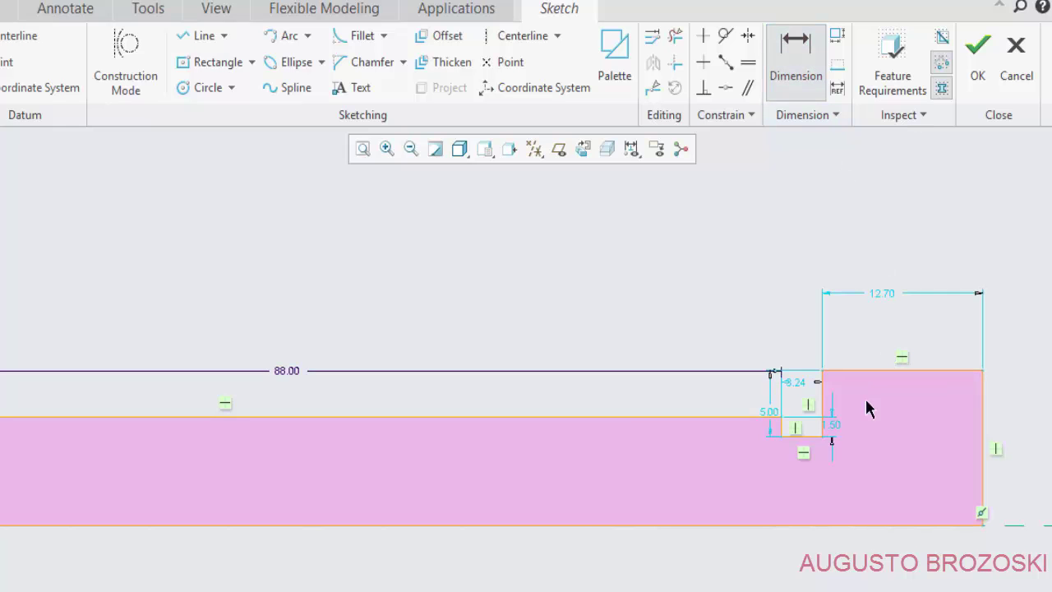
key(alt+Tab)
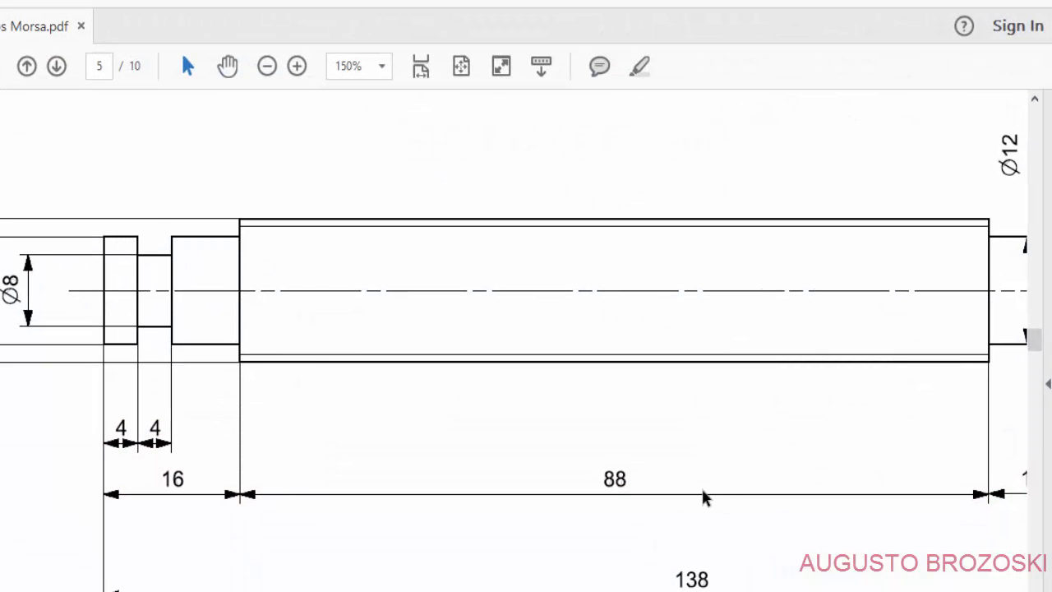
scroll(679, 477, right, 5)
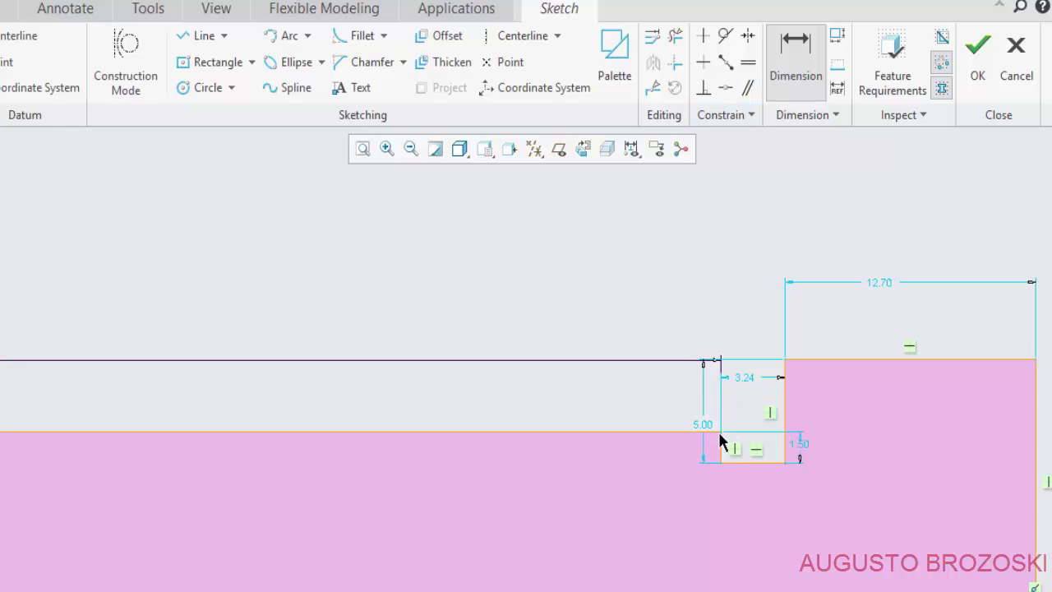
Dimension the second groove's width to 10.
click(784, 402)
middle_click(749, 262)
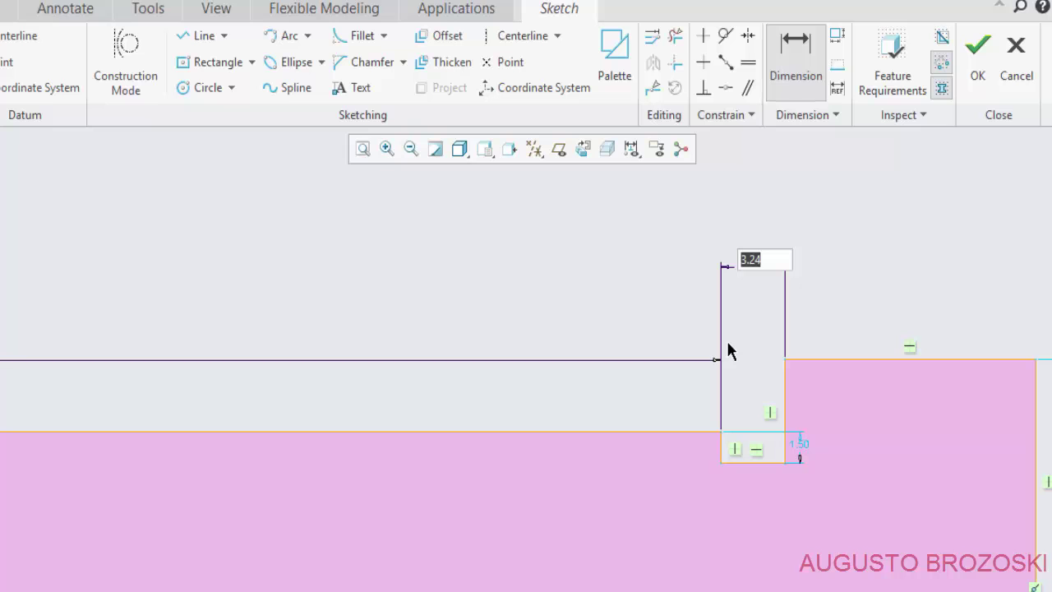
text(10)
key(Return)
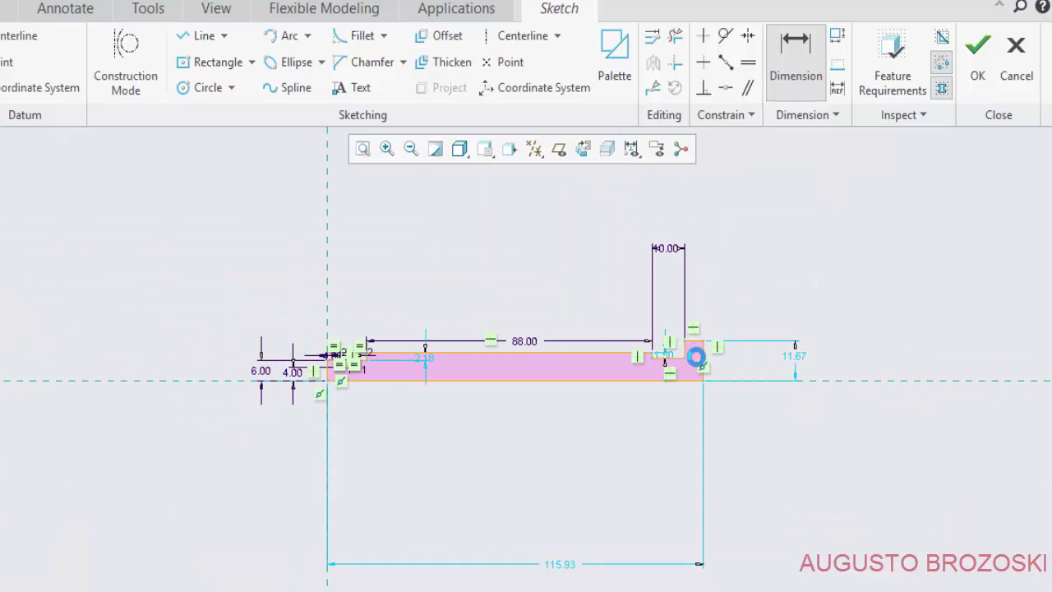
scroll(693, 363, up, 2)
scroll(647, 365, up, 2)
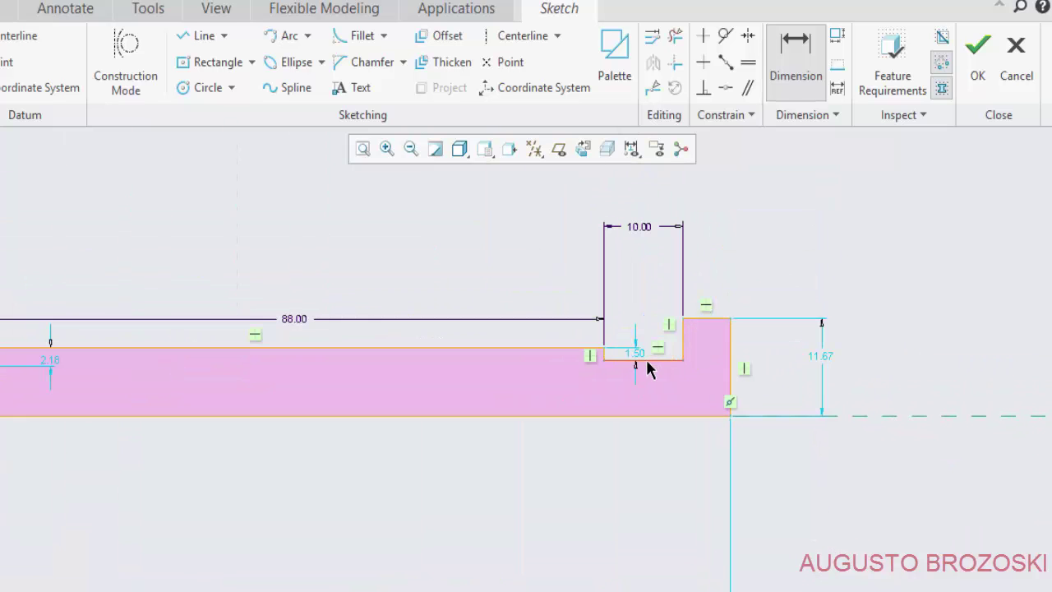
Set the groove bottom's height from the axis to 6.
click(647, 361)
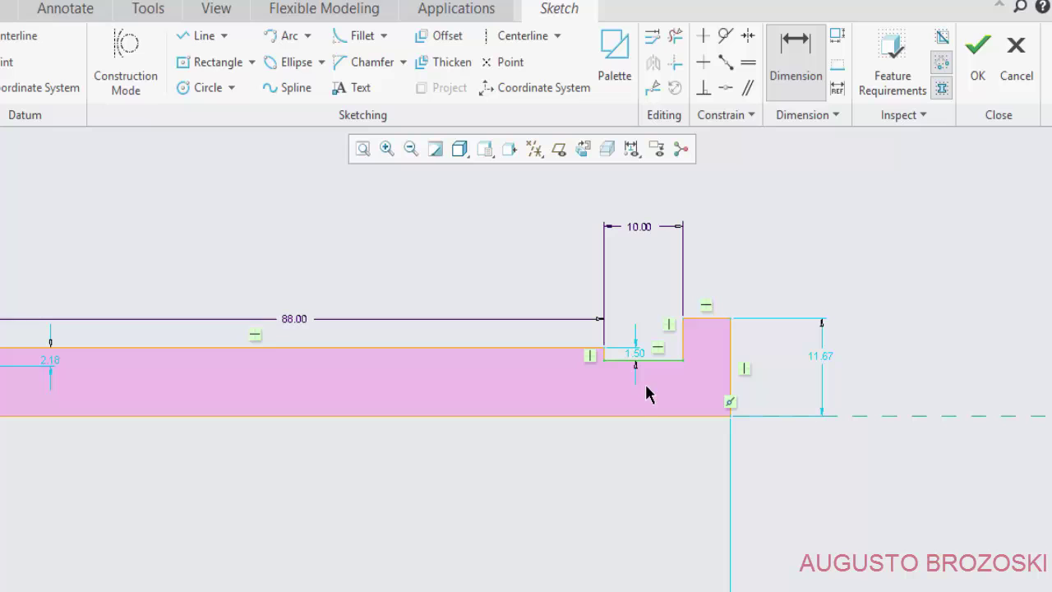
middle_click(782, 392)
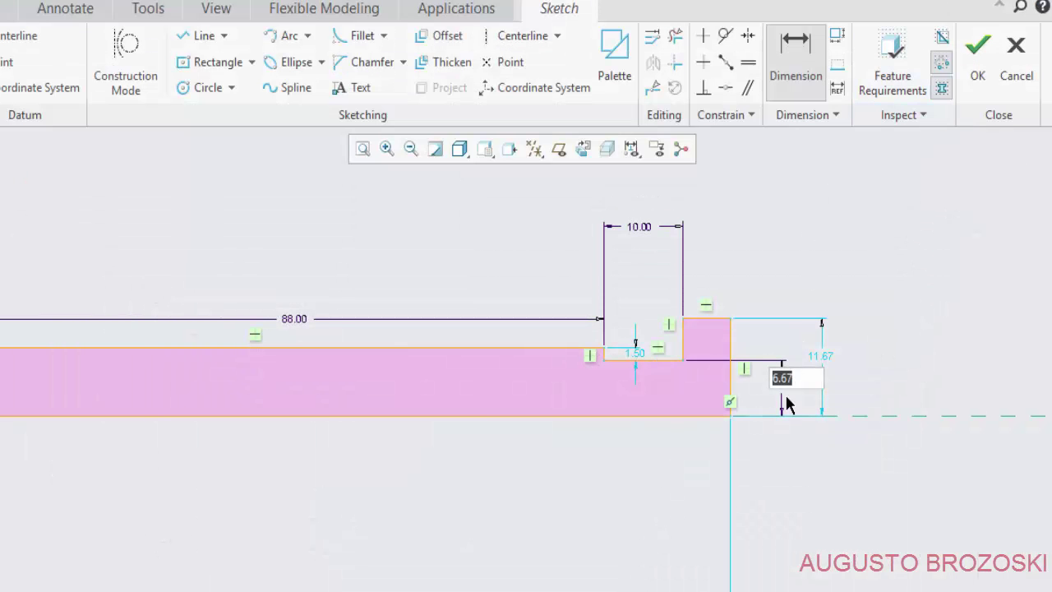
text(6)
key(Return)
scroll(797, 415, down, 3)
scroll(756, 392, down, 2)
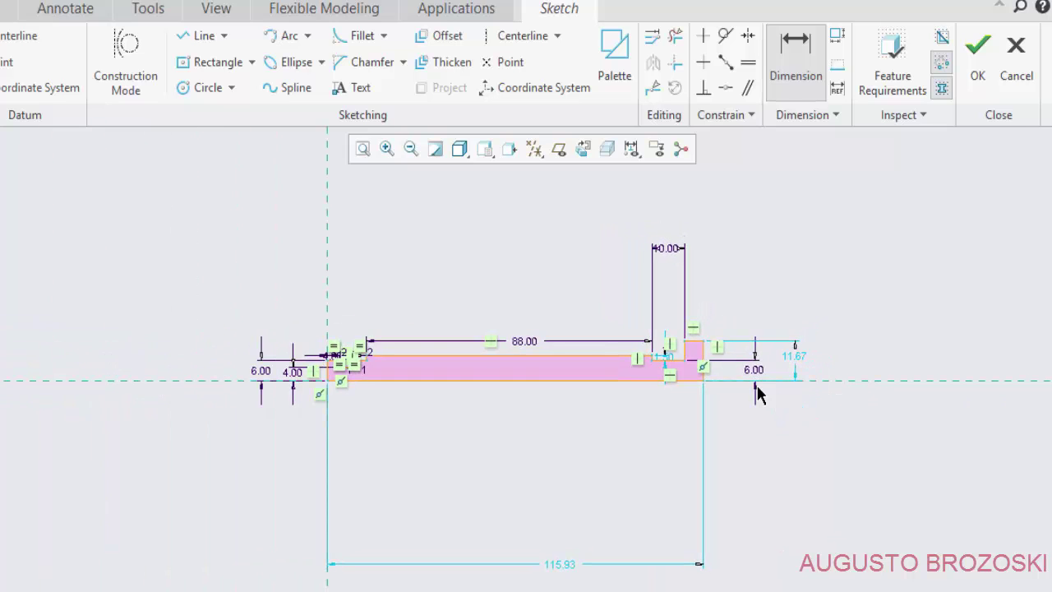
scroll(732, 370, up, 3)
scroll(718, 371, up, 2)
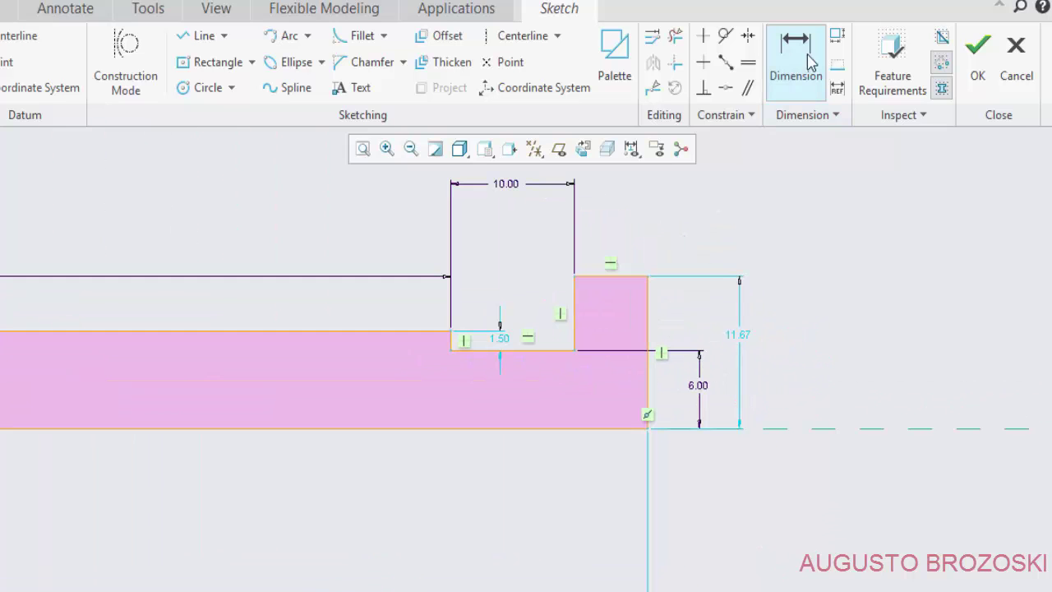
Set the collar height to 9 and the overall length to 138.
click(617, 427)
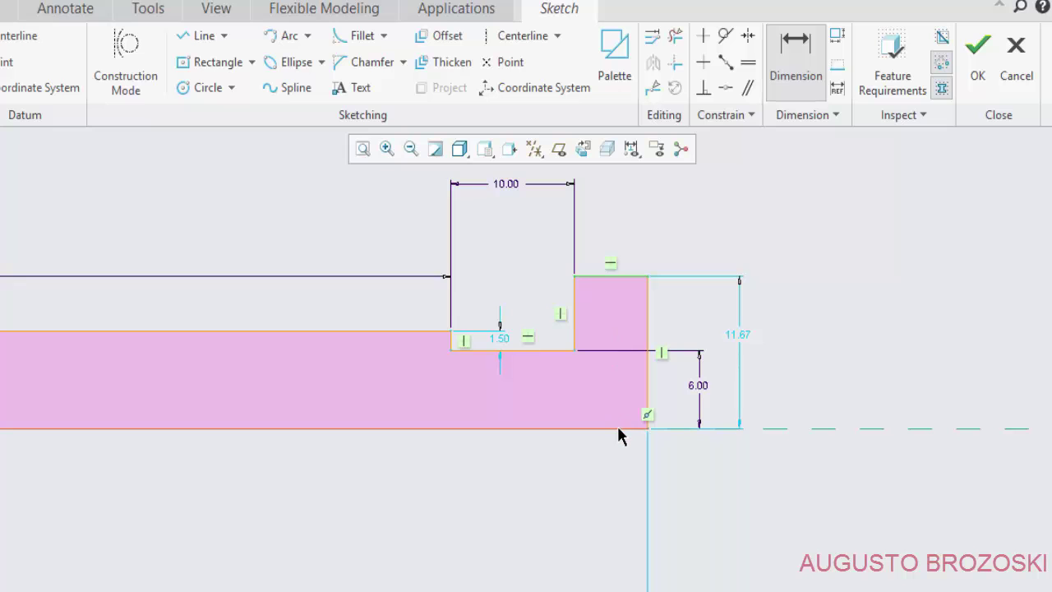
middle_click(772, 378)
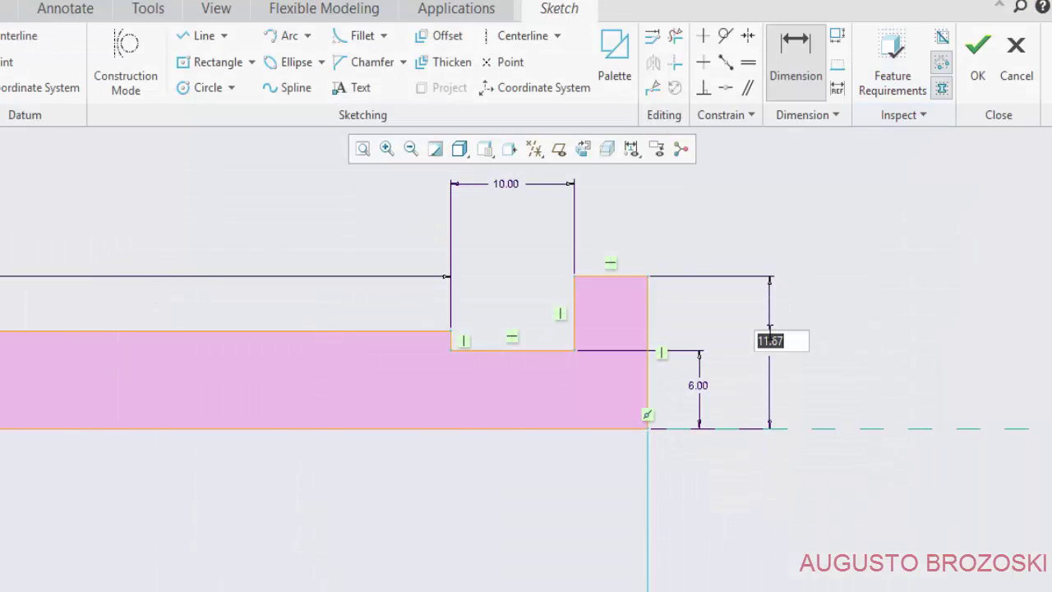
text(9)
key(Return)
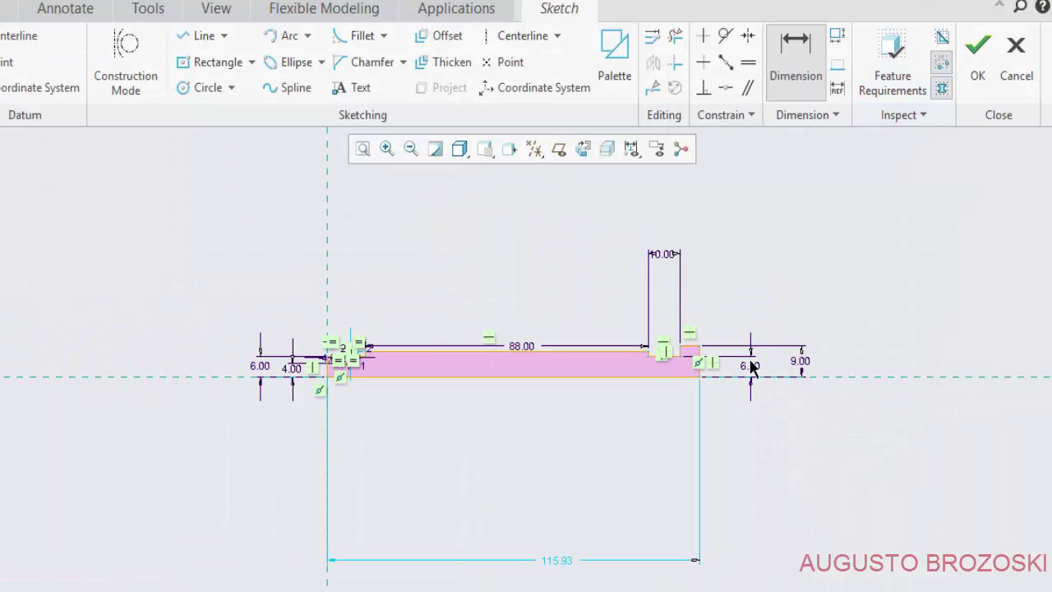
scroll(580, 391, down, 1)
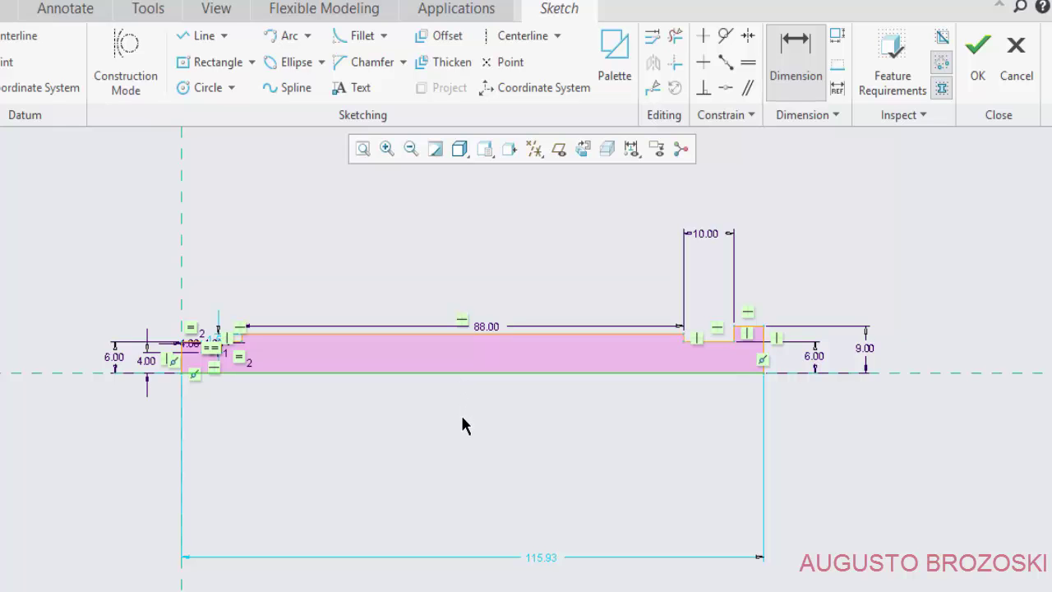
middle_click(462, 417)
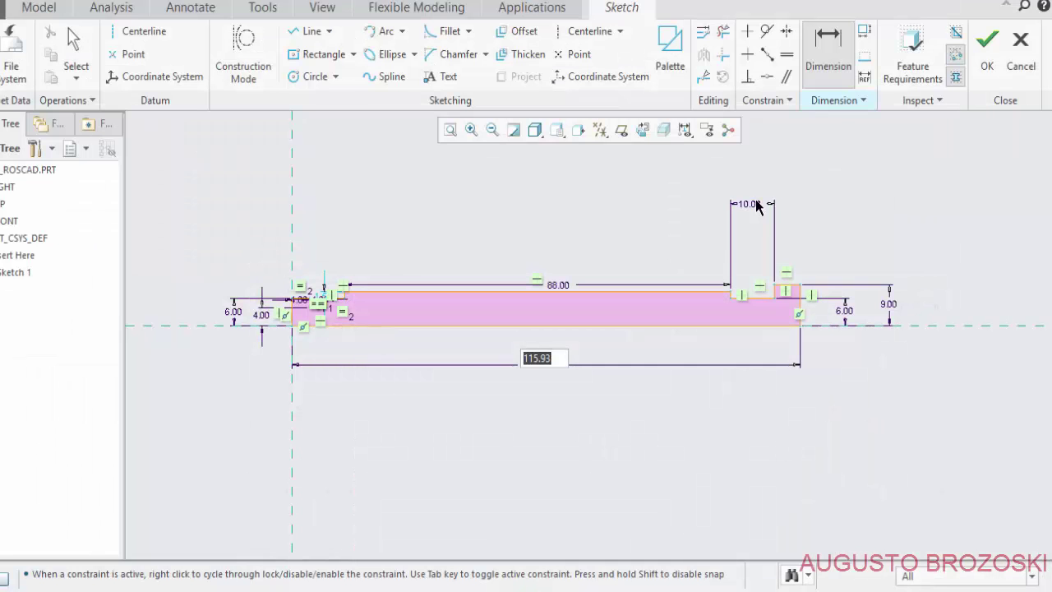
text(13)
text(8)
key(Return)
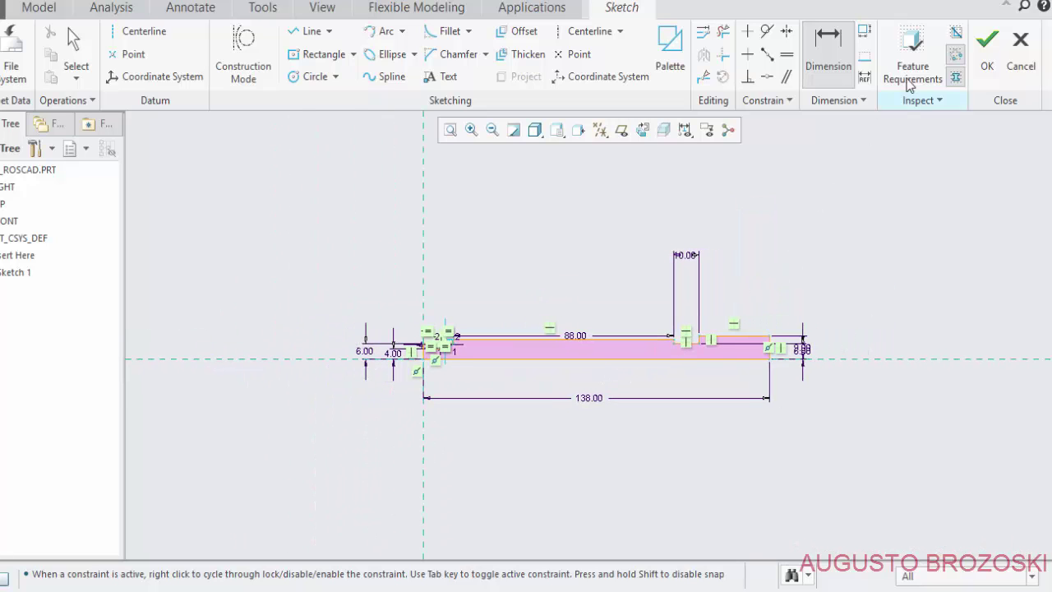
Finish the sketch and revolve it 360° into a solid, shown in Standard Orientation.
click(987, 51)
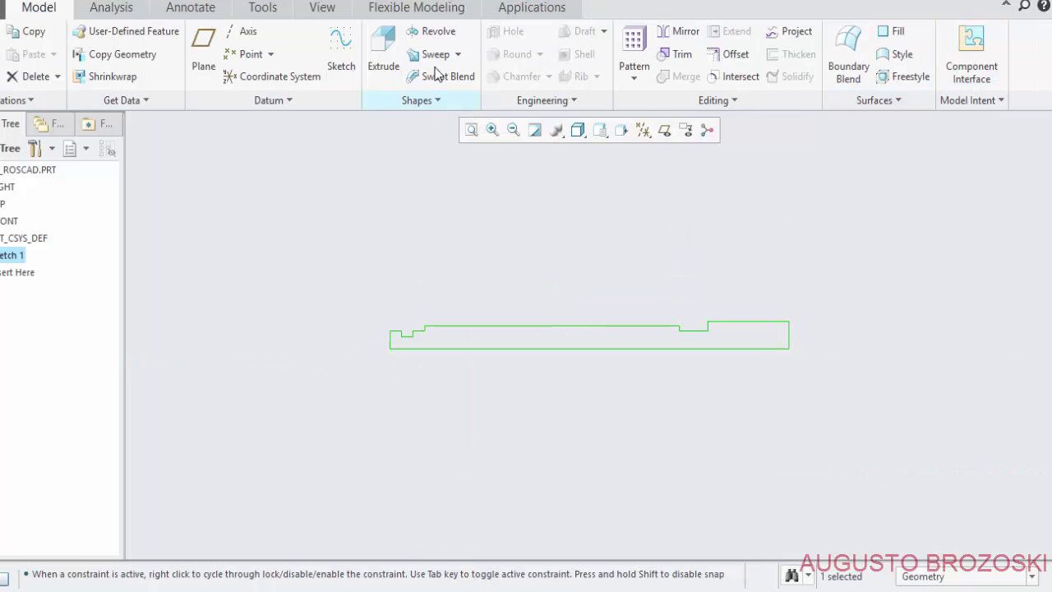
click(429, 31)
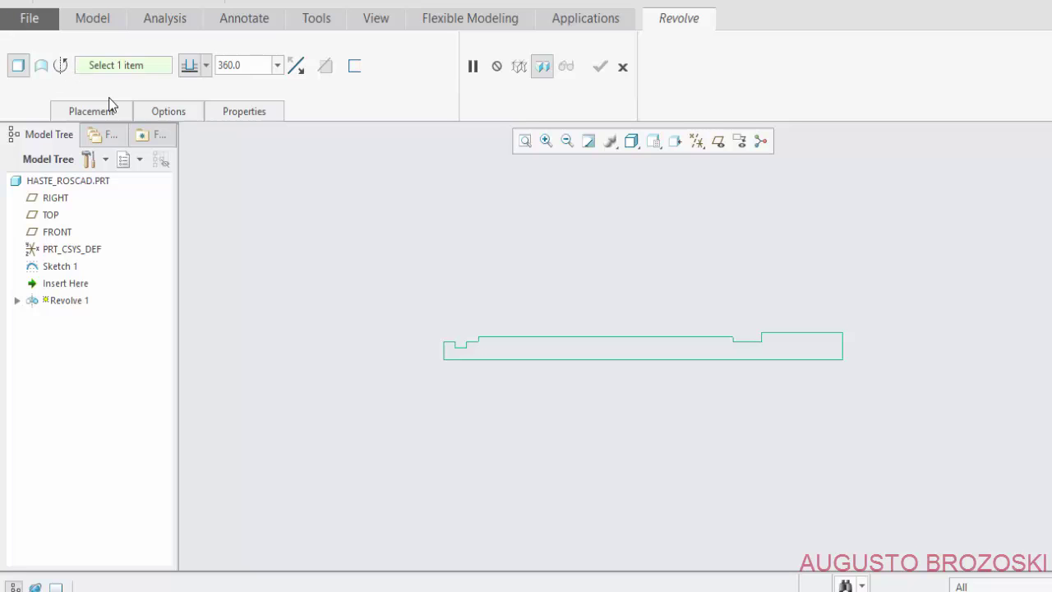
click(499, 360)
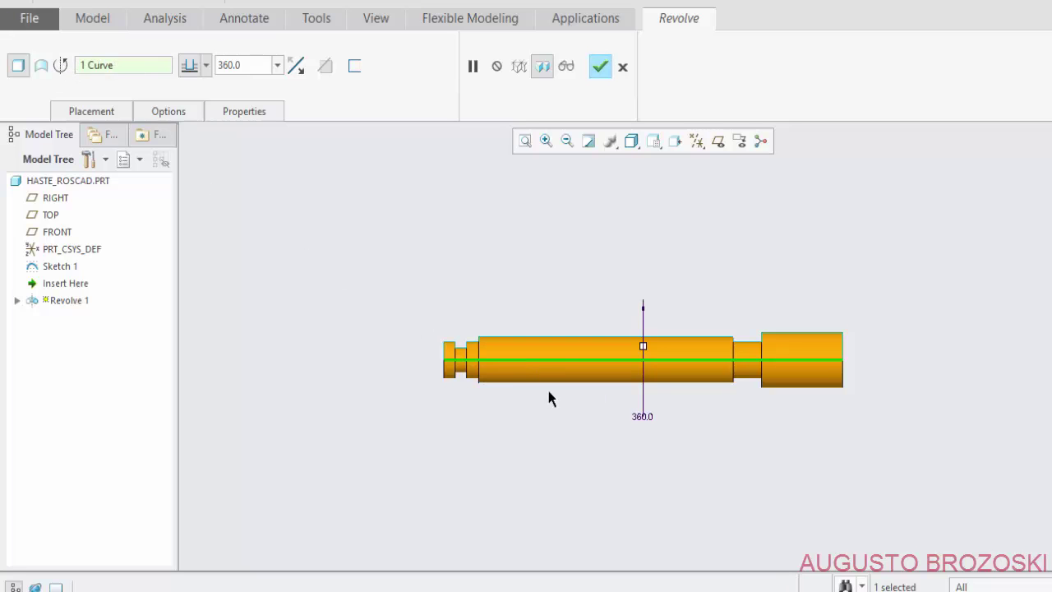
click(631, 141)
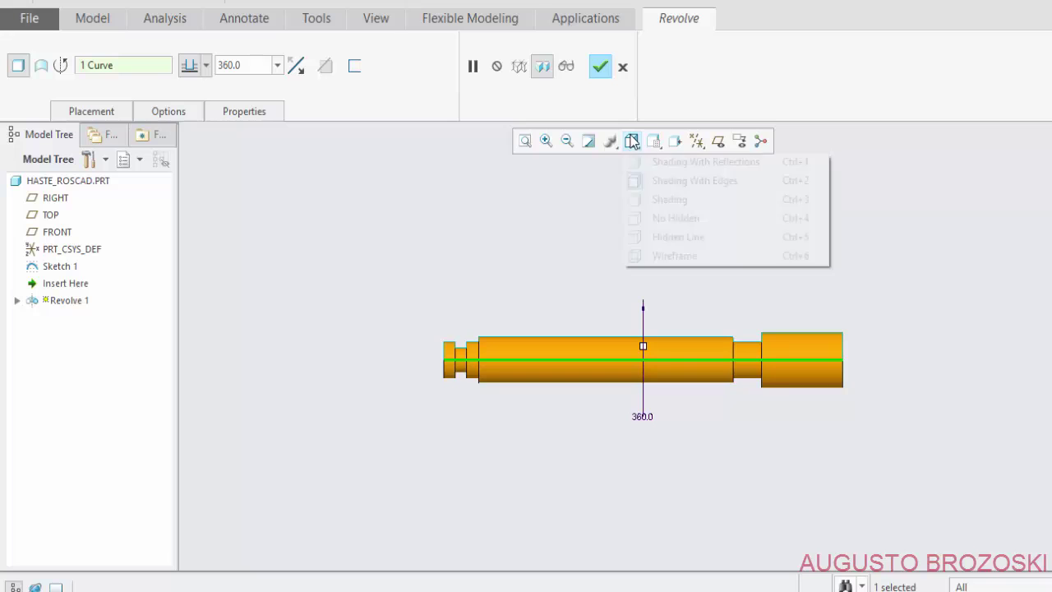
click(654, 141)
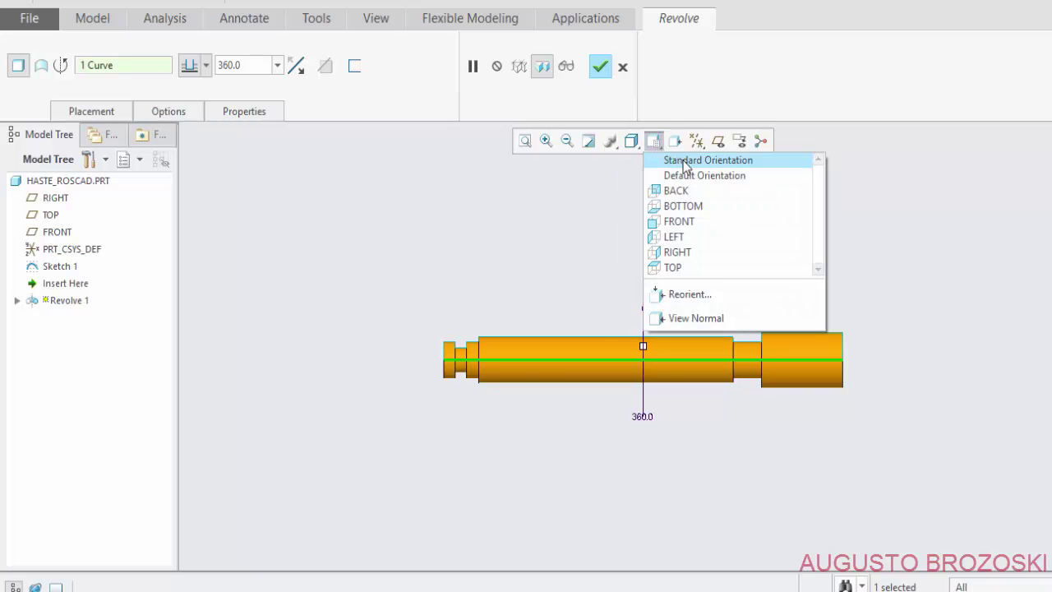
click(688, 160)
scroll(657, 325, down, 3)
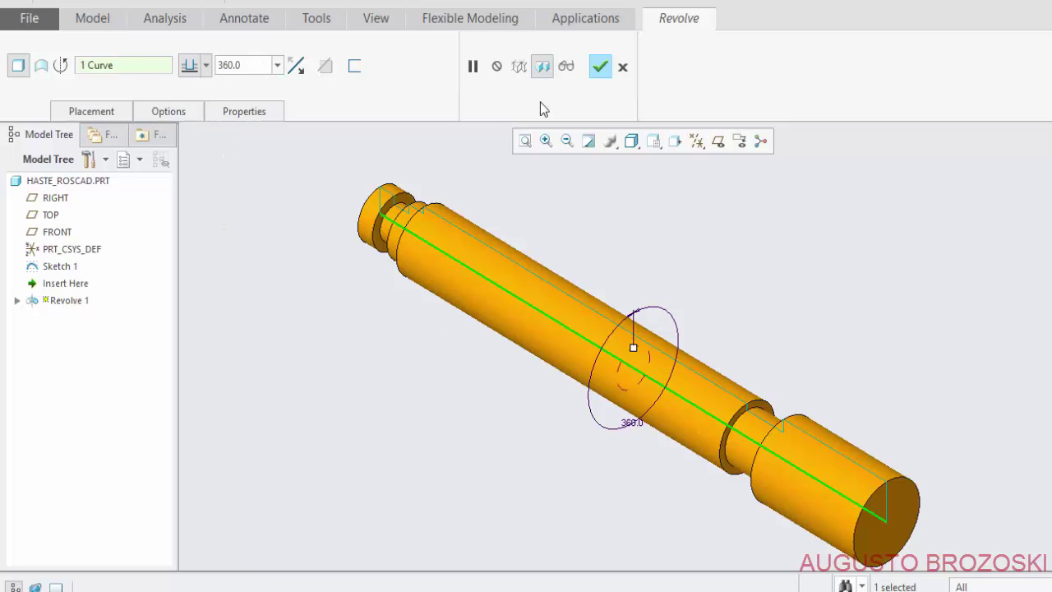
click(600, 66)
scroll(723, 280, up, 3)
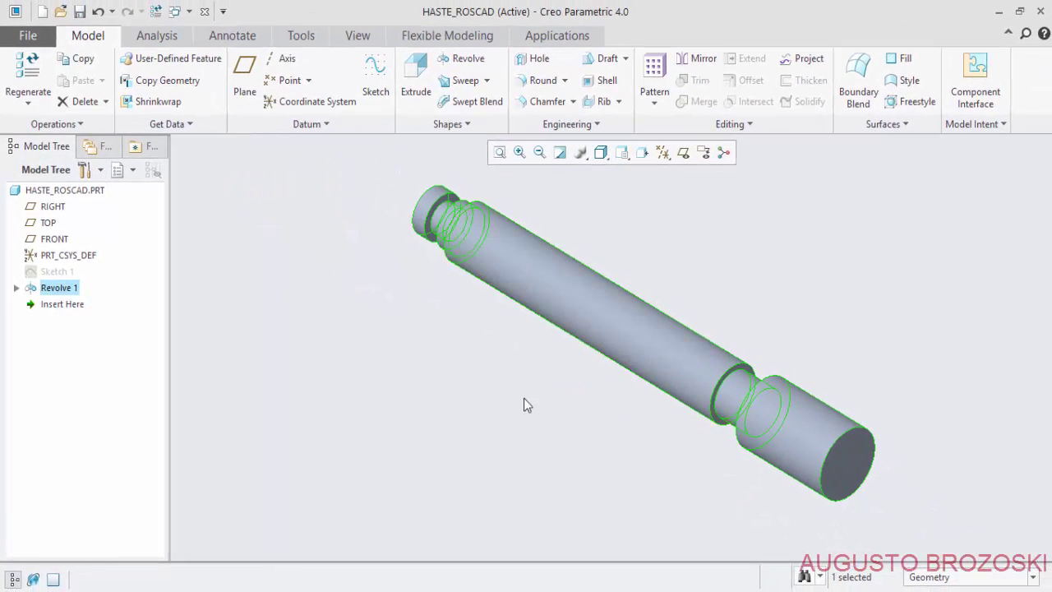
Save the HASTE_ROSCAD part.
click(79, 12)
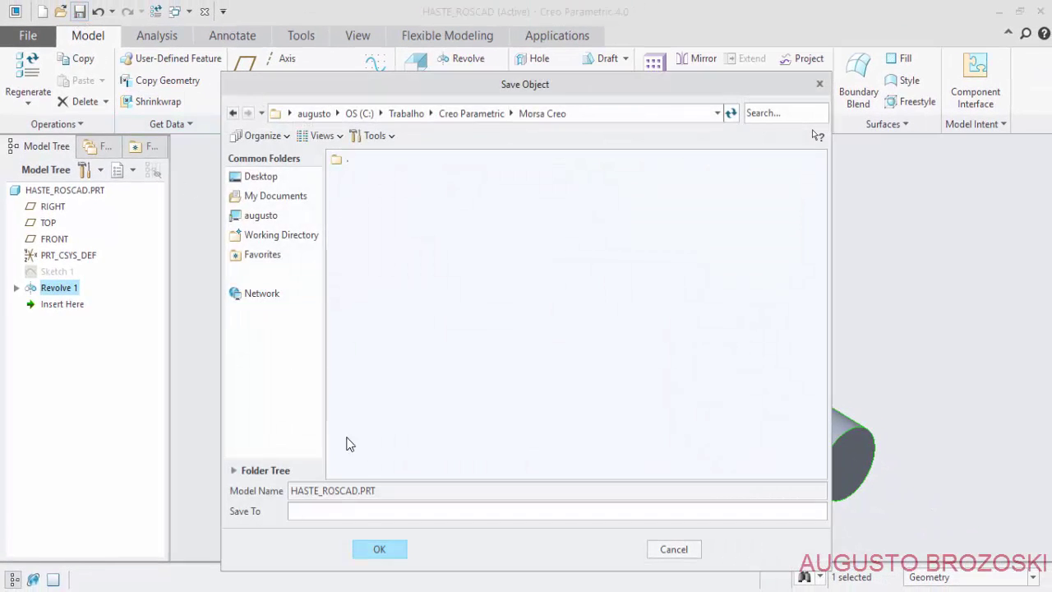
click(380, 549)
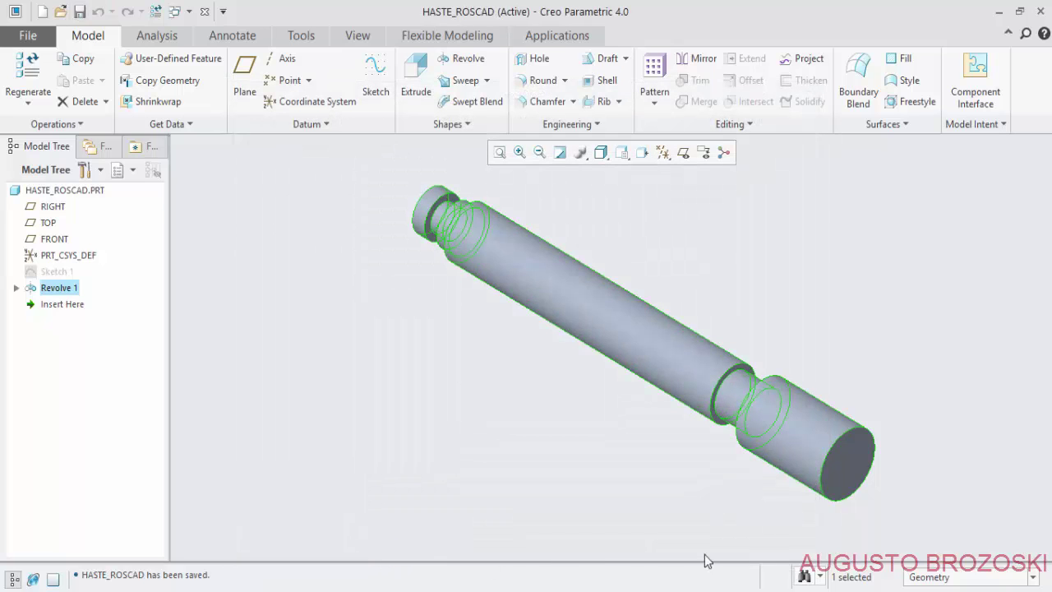
click(835, 533)
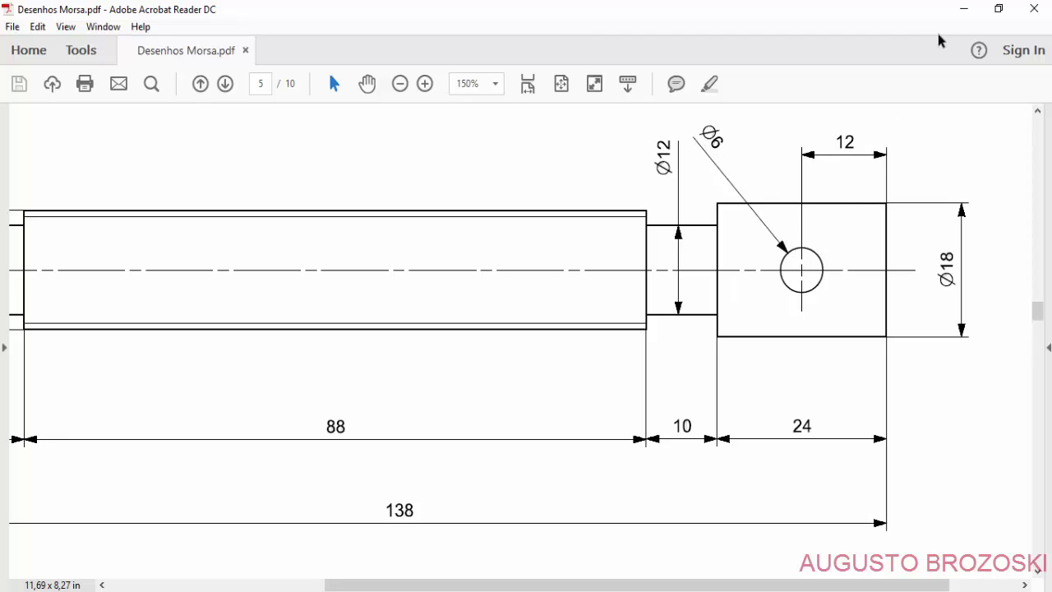
Check the Ø6 cross-hole on page 5, then minimize Acrobat.
click(963, 9)
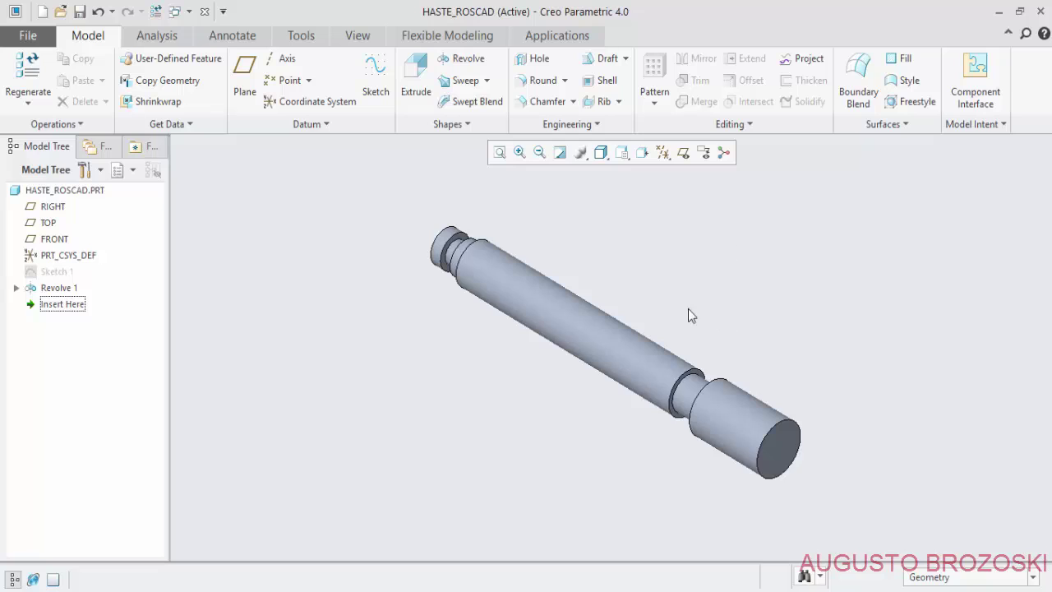
Show the datum planes and start a sketch on FRONT, with the model clipped and the plane viewed face-on.
click(683, 152)
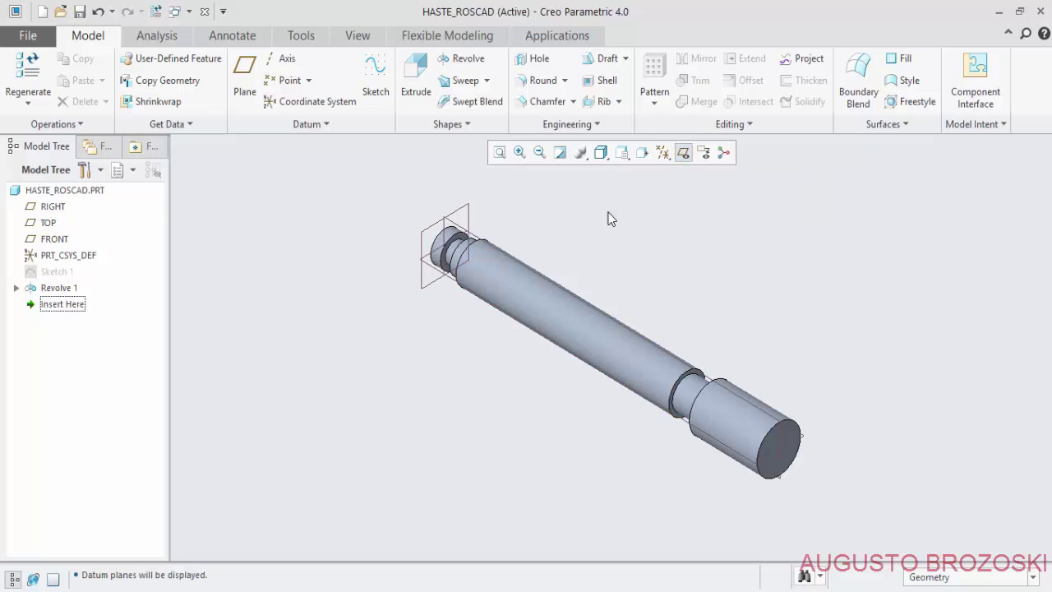
click(56, 237)
scroll(456, 230, down, 3)
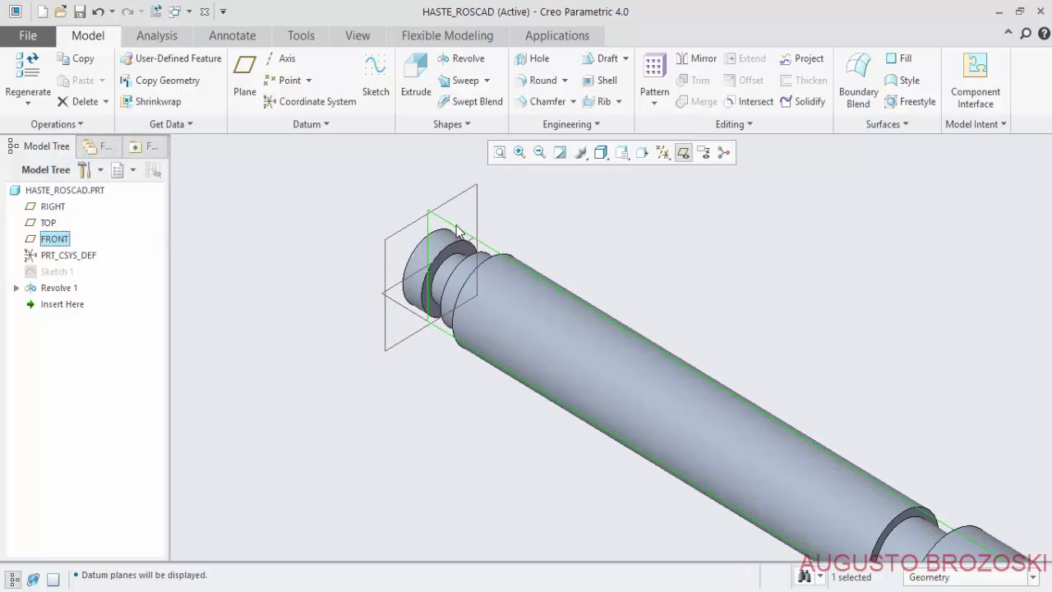
scroll(472, 246, up, 3)
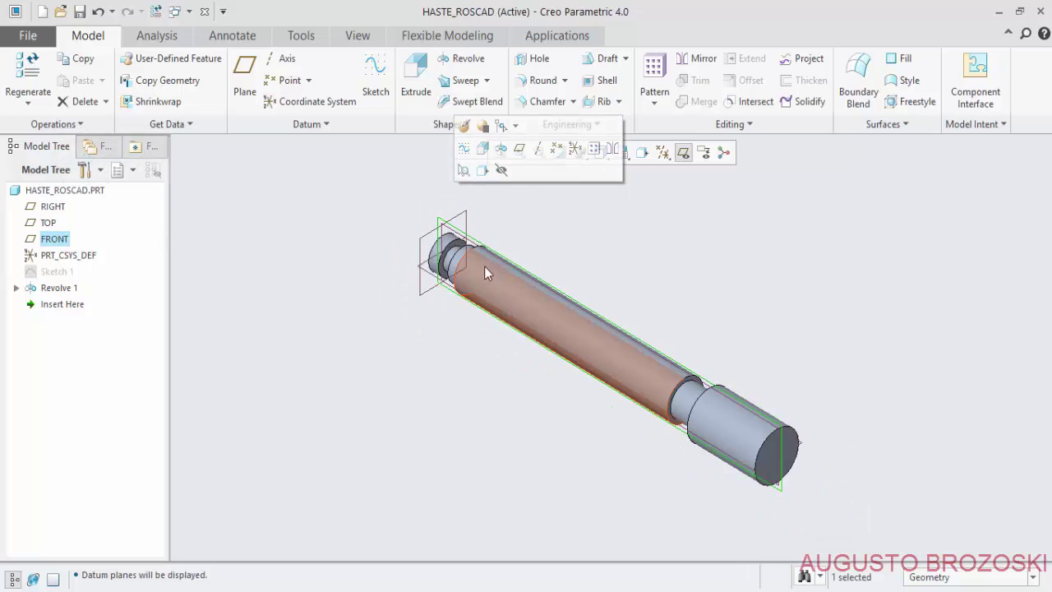
click(376, 74)
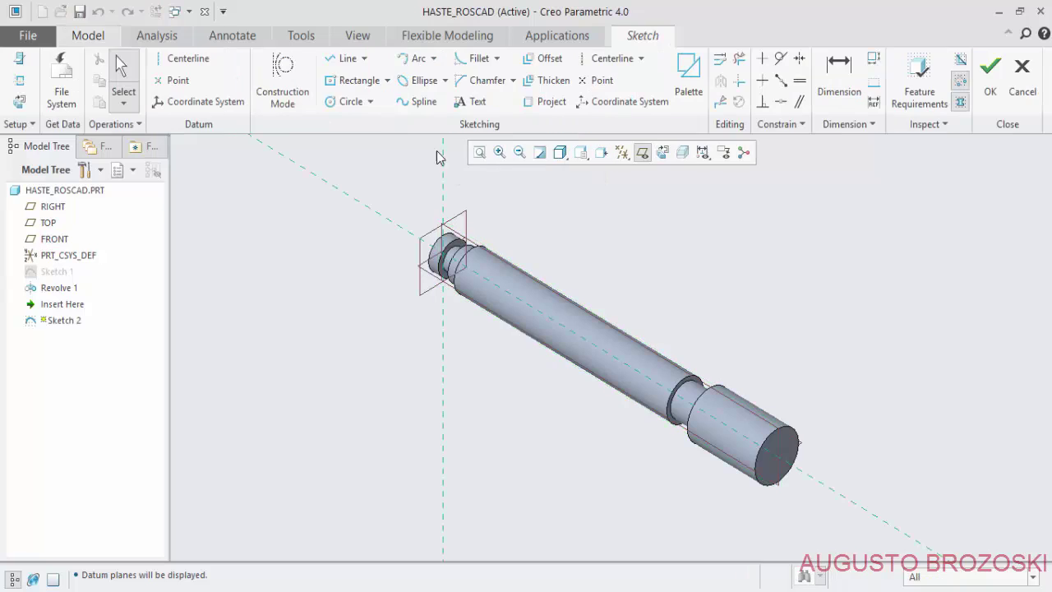
click(683, 155)
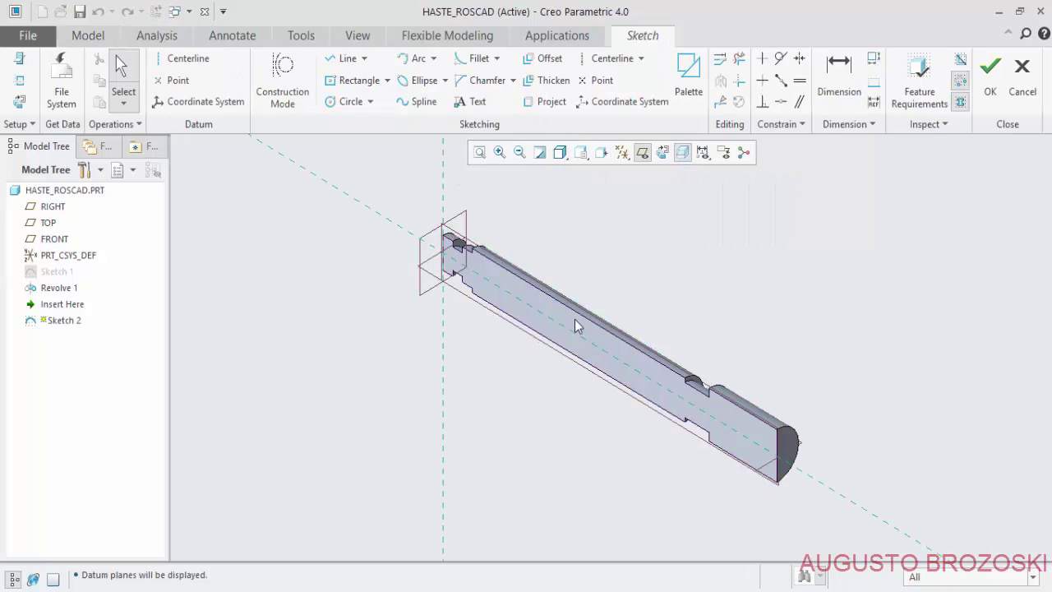
click(664, 158)
Draw a circle centred on the shaft's axis line at the end collar.
scroll(846, 350, up, 3)
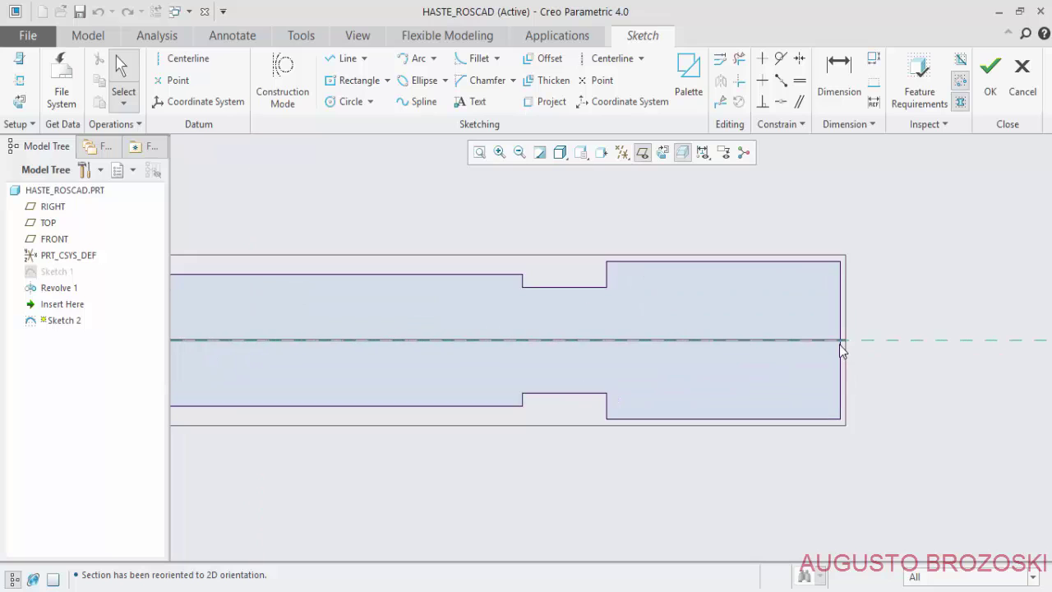
scroll(839, 344, up, 2)
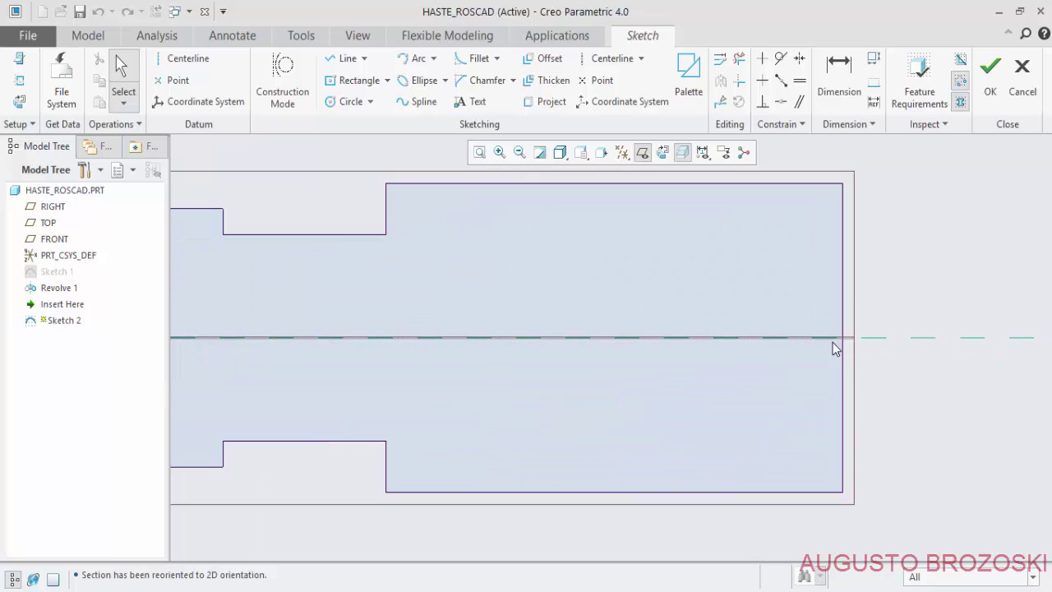
click(349, 101)
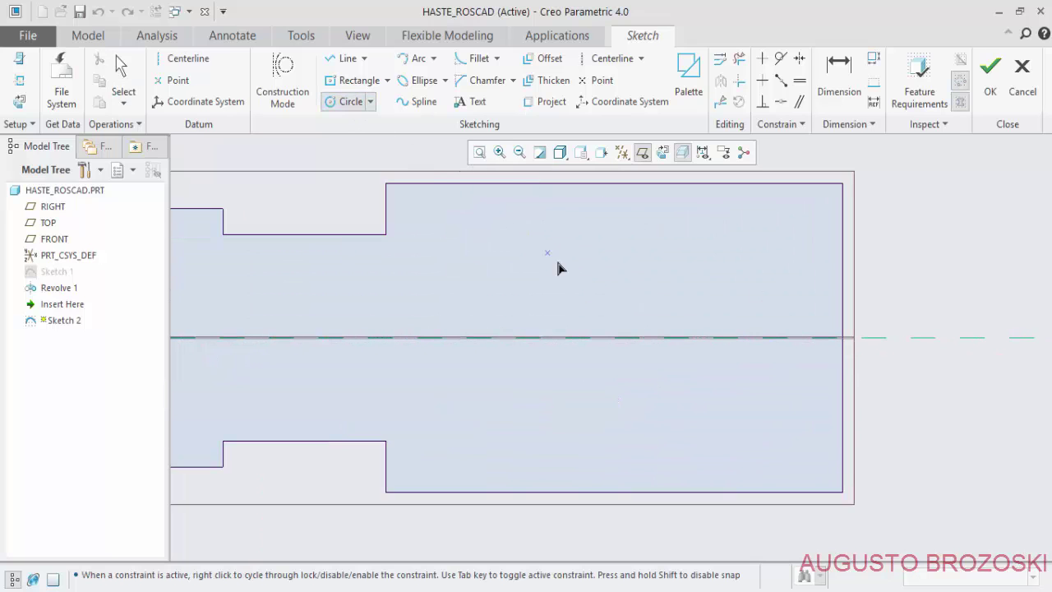
click(640, 338)
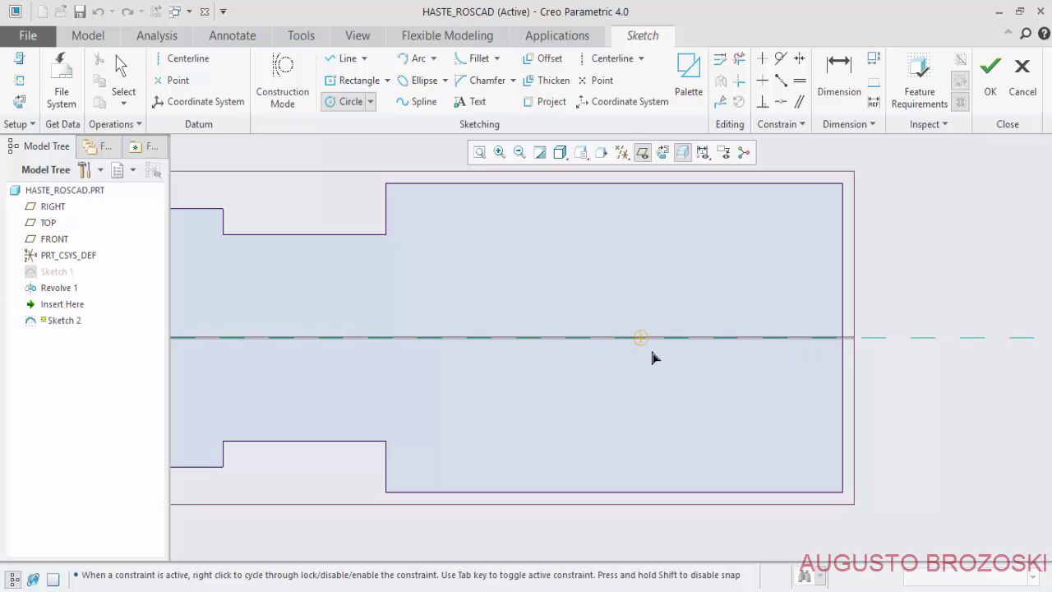
click(692, 384)
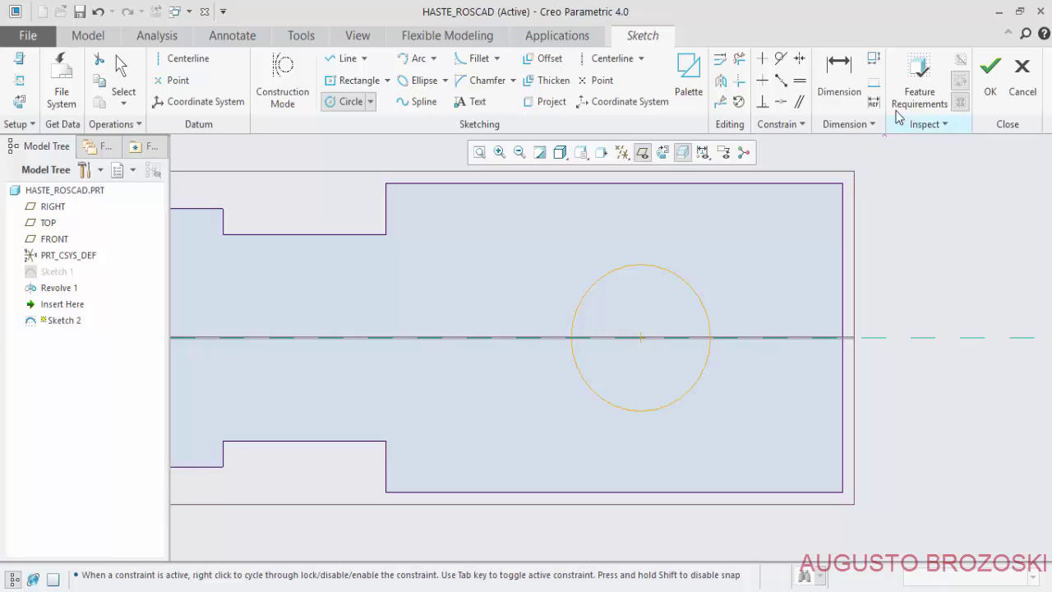
Dimension the circle to a 6 mm diameter and finish the sketch.
click(839, 76)
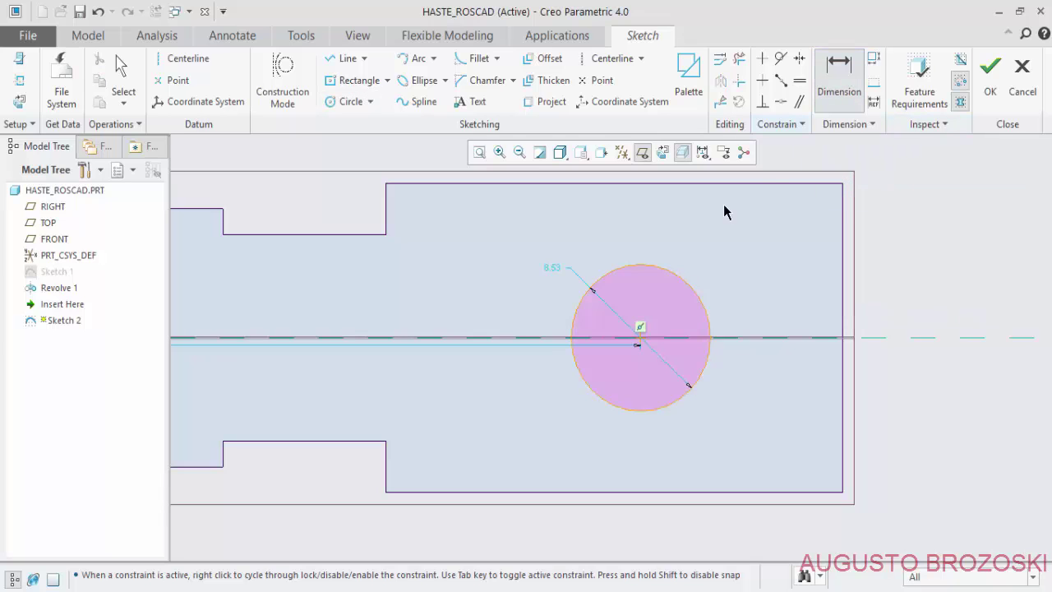
double_click(552, 267)
text(6)
key(Return)
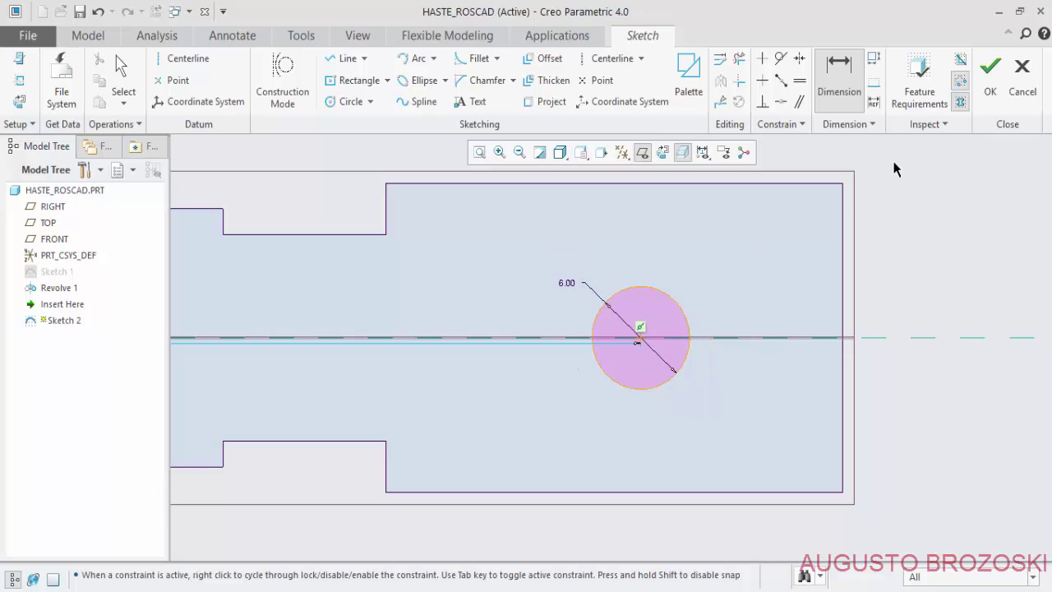
click(990, 70)
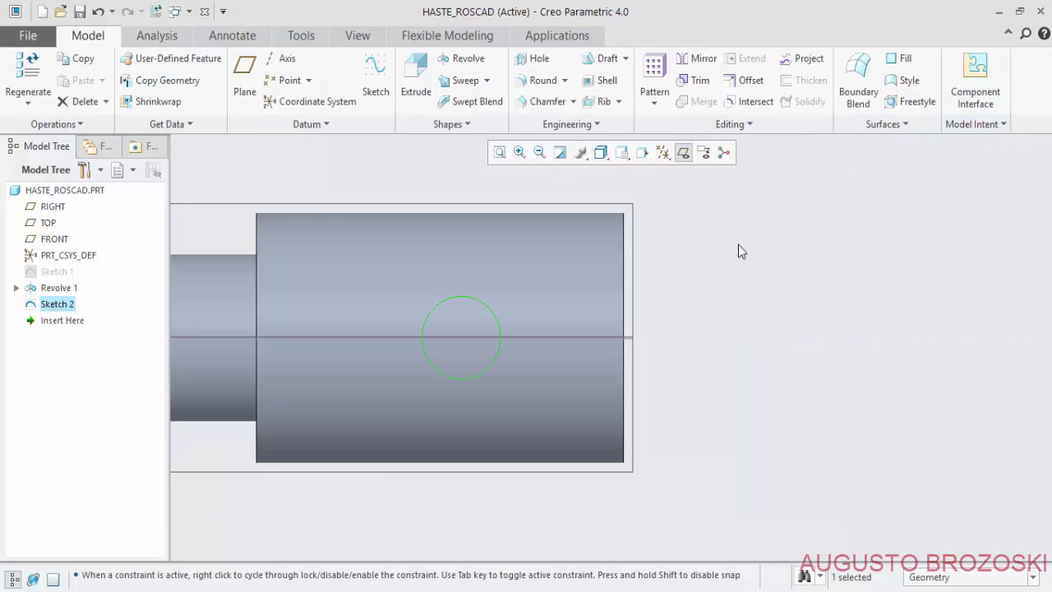
Extrude the circle as a cut, symmetric with 20 mm depth, in the standard orientation.
click(415, 82)
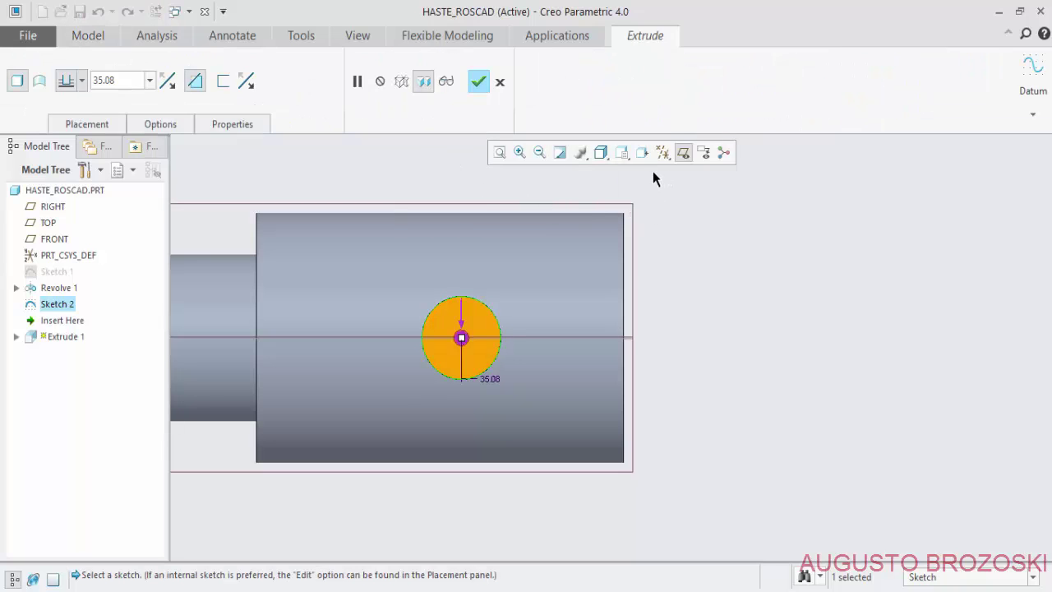
click(622, 152)
click(625, 166)
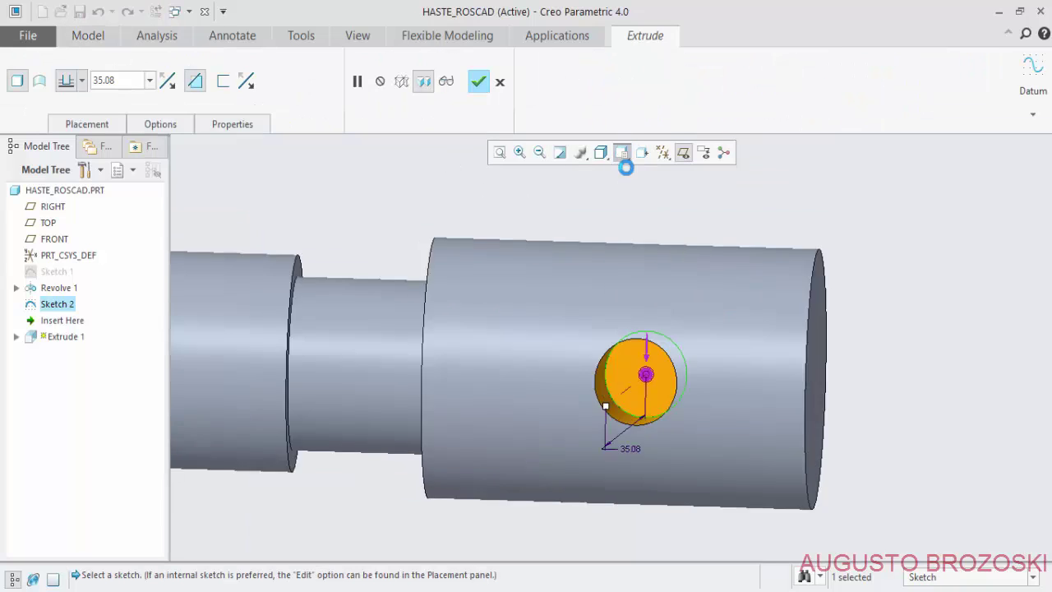
click(83, 85)
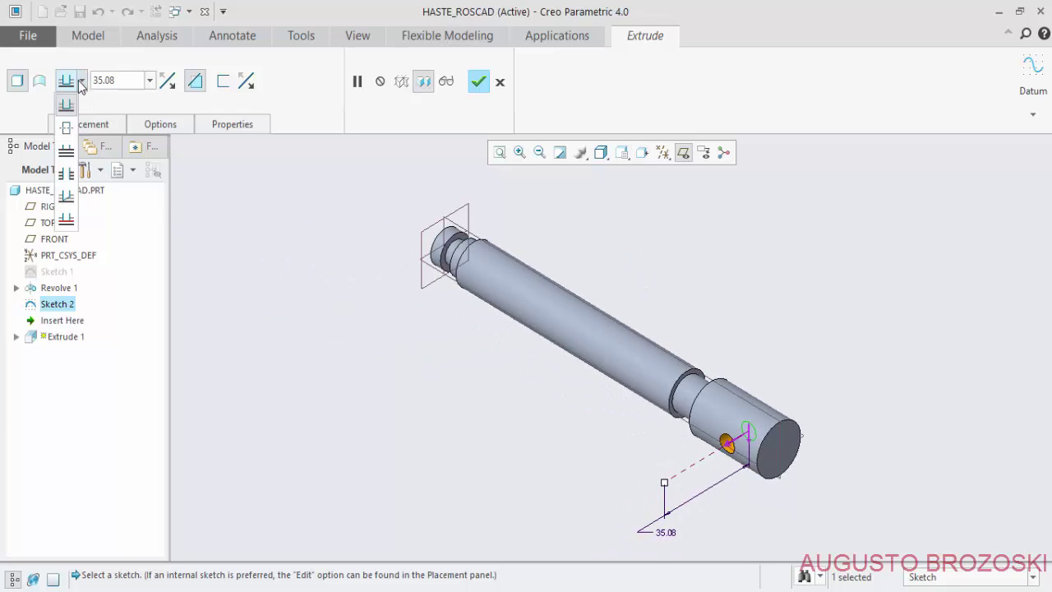
click(67, 129)
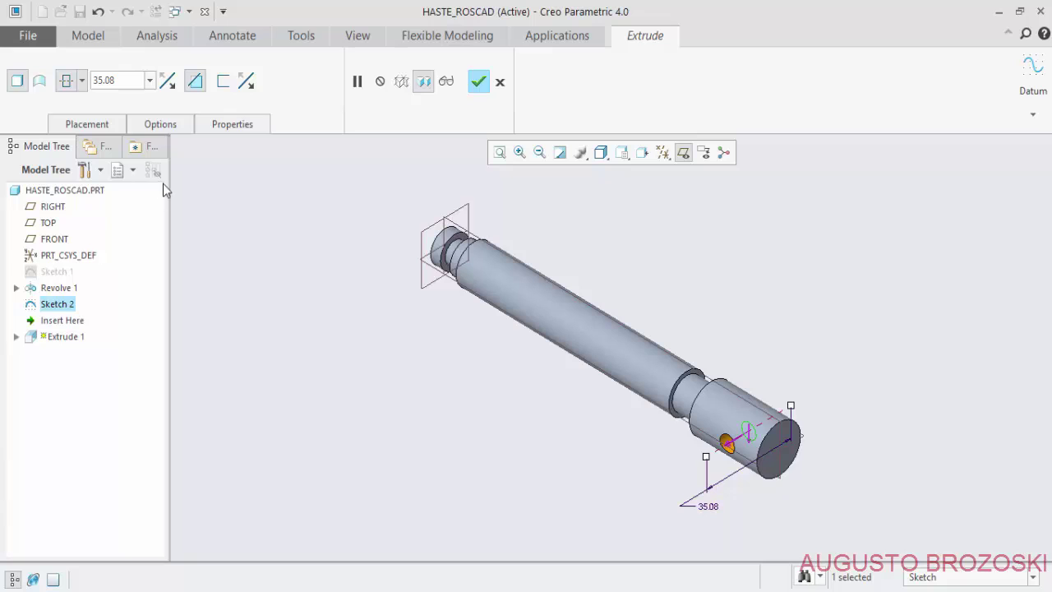
double_click(130, 79)
key(alt+Tab)
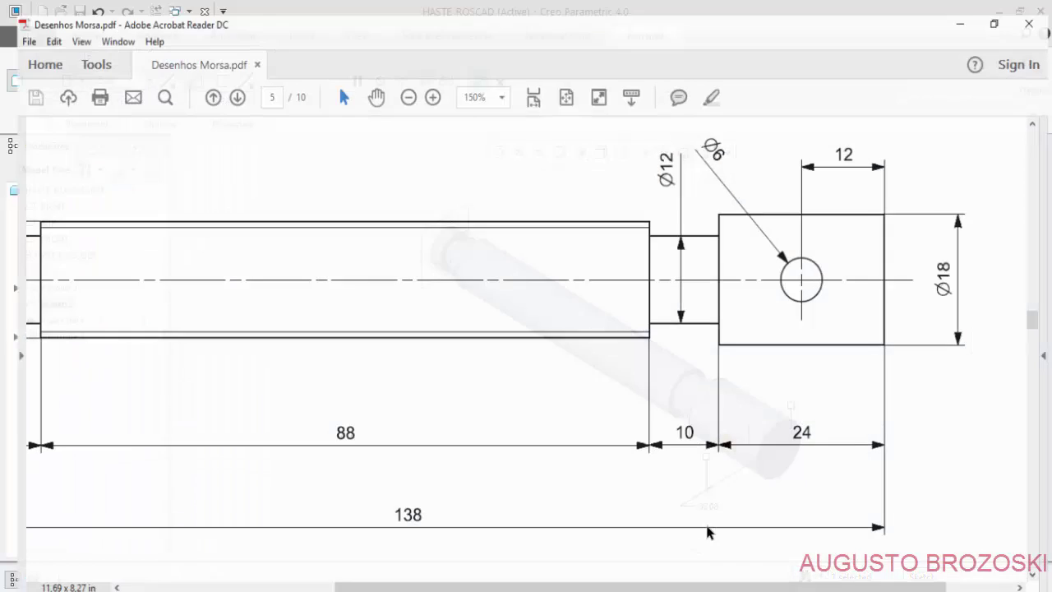
key(alt+Tab)
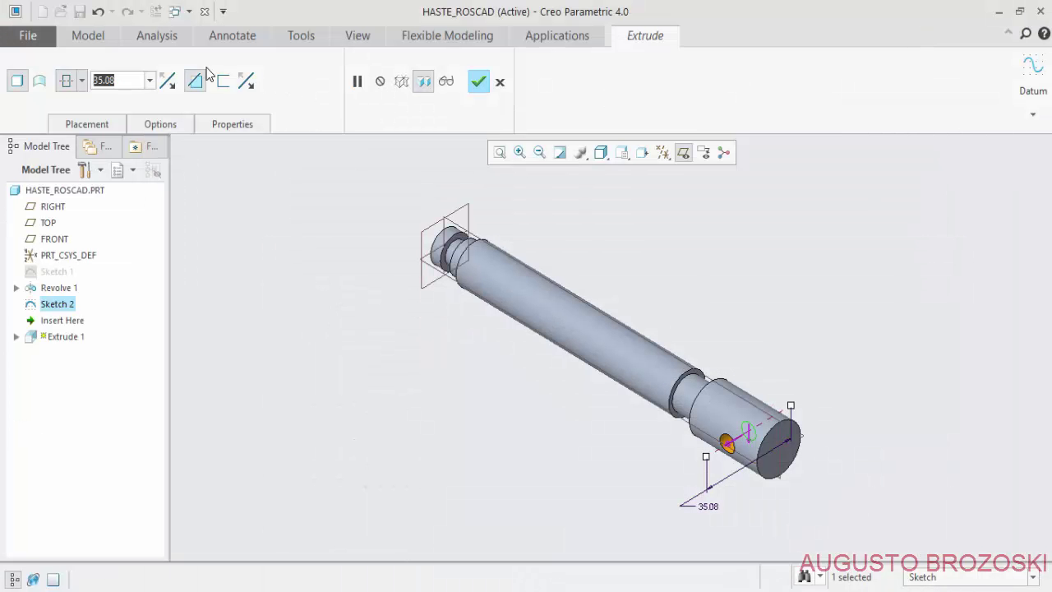
text(20)
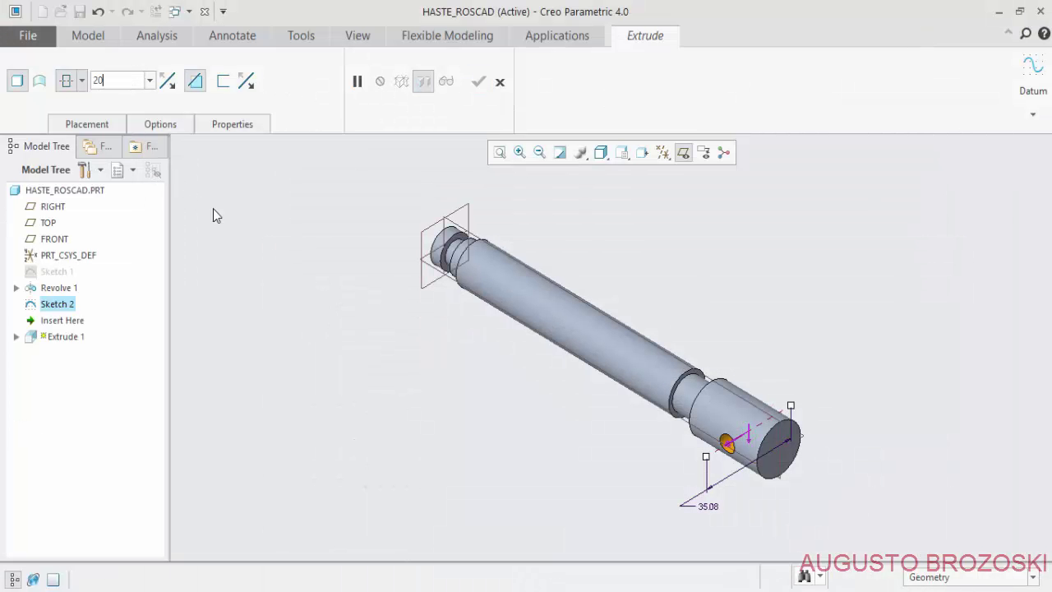
key(Return)
Inspect the hole preview, complete the extrusion and return to the standard orientation.
middle_drag(696, 420, 746, 425)
scroll(746, 424, down, 3)
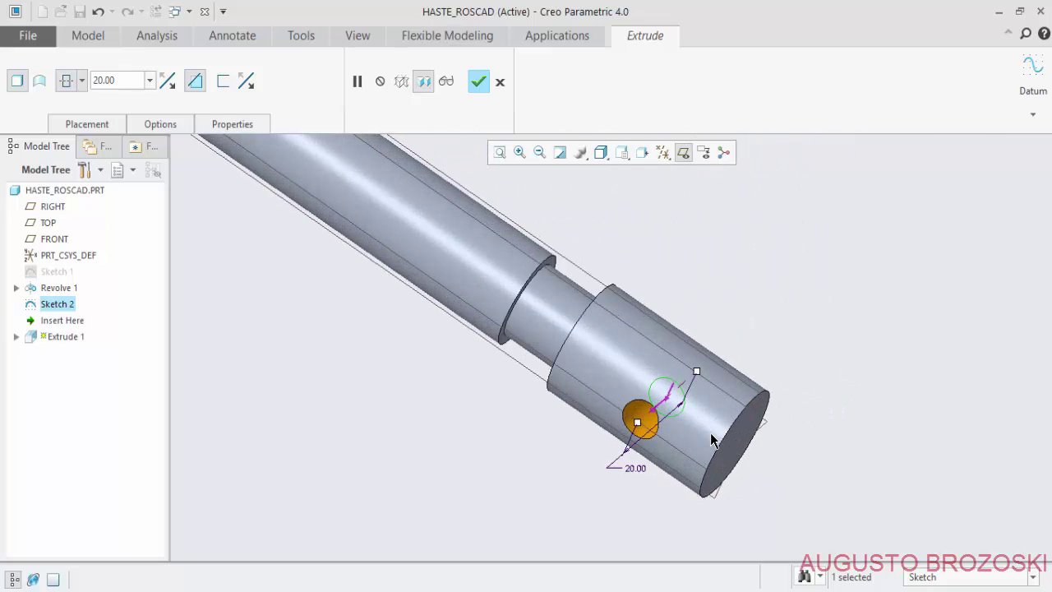
scroll(674, 413, down, 3)
mouse_move(673, 413)
middle_down()
mouse_move(592, 434)
mouse_move(681, 403)
mouse_move(465, 336)
middle_up()
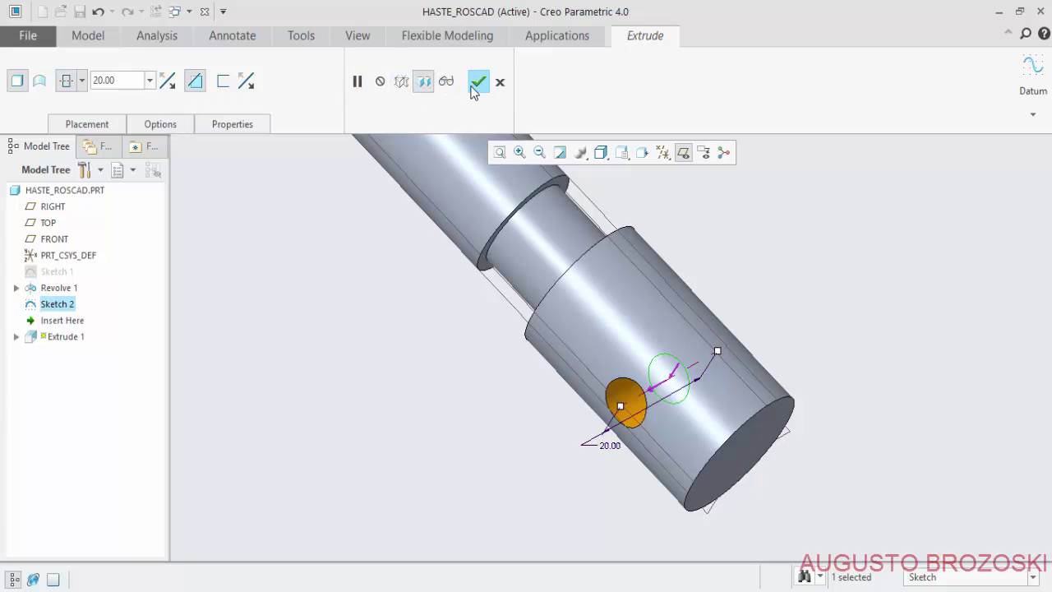
click(477, 83)
mouse_move(503, 236)
middle_down()
mouse_move(575, 359)
mouse_move(514, 364)
mouse_move(621, 362)
mouse_move(623, 220)
middle_up()
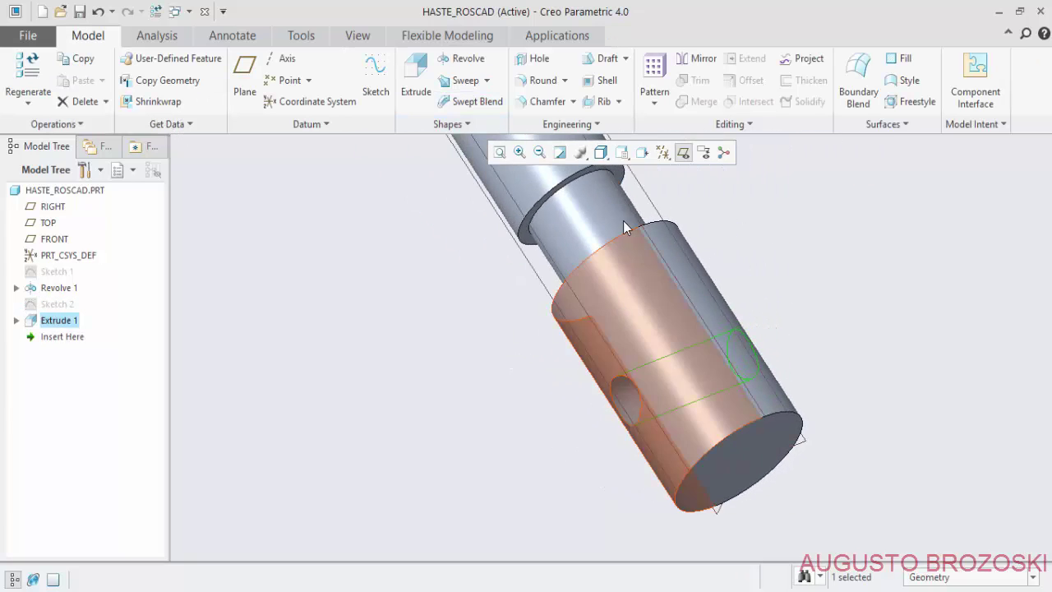
click(622, 153)
click(624, 170)
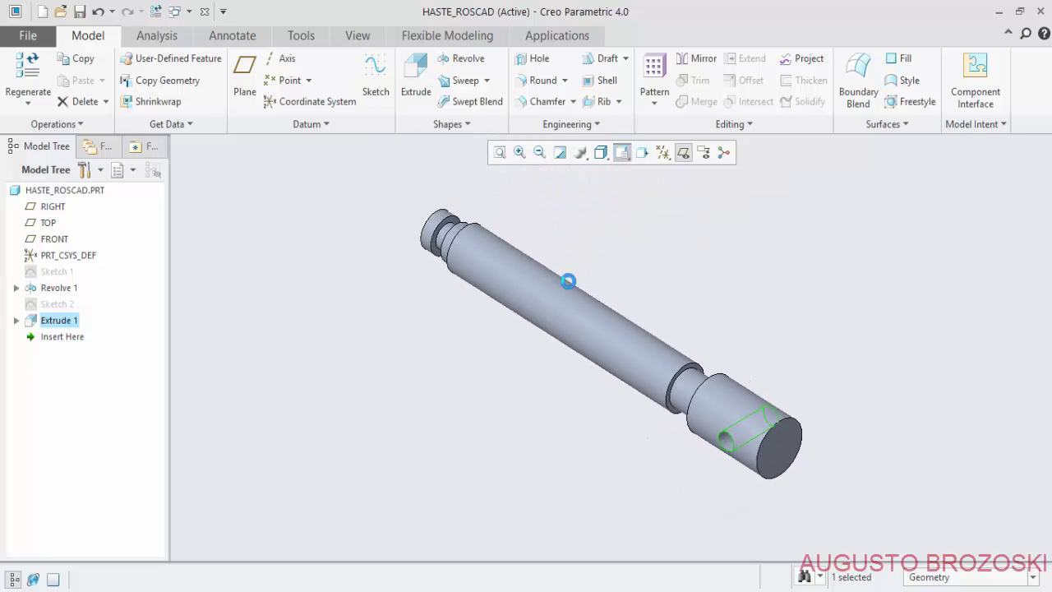
Save the part and place a cosmetic thread on the shaft's long cylindrical section.
key(ctrl+s)
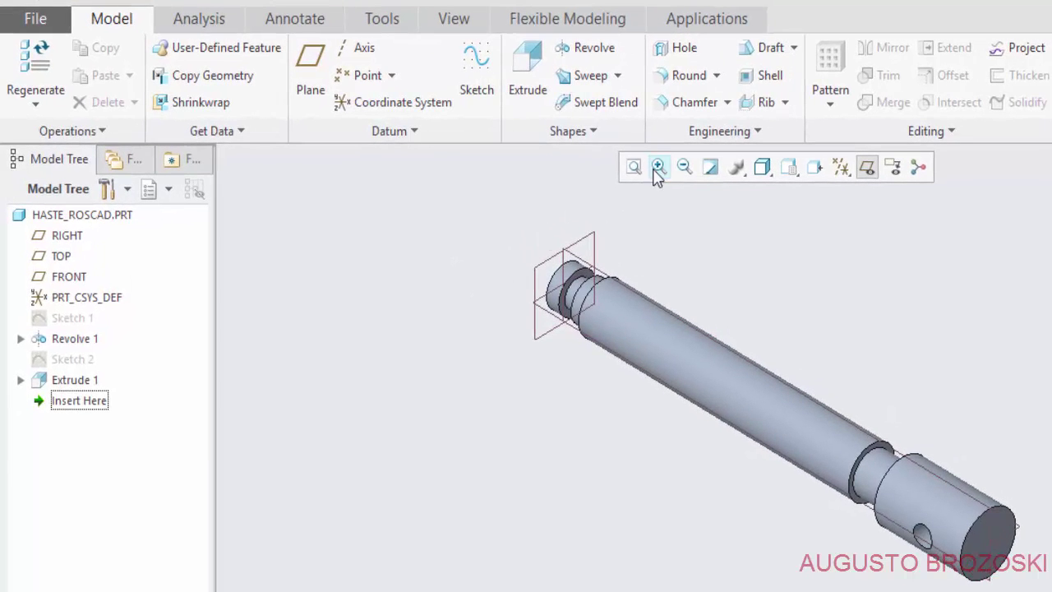
click(739, 136)
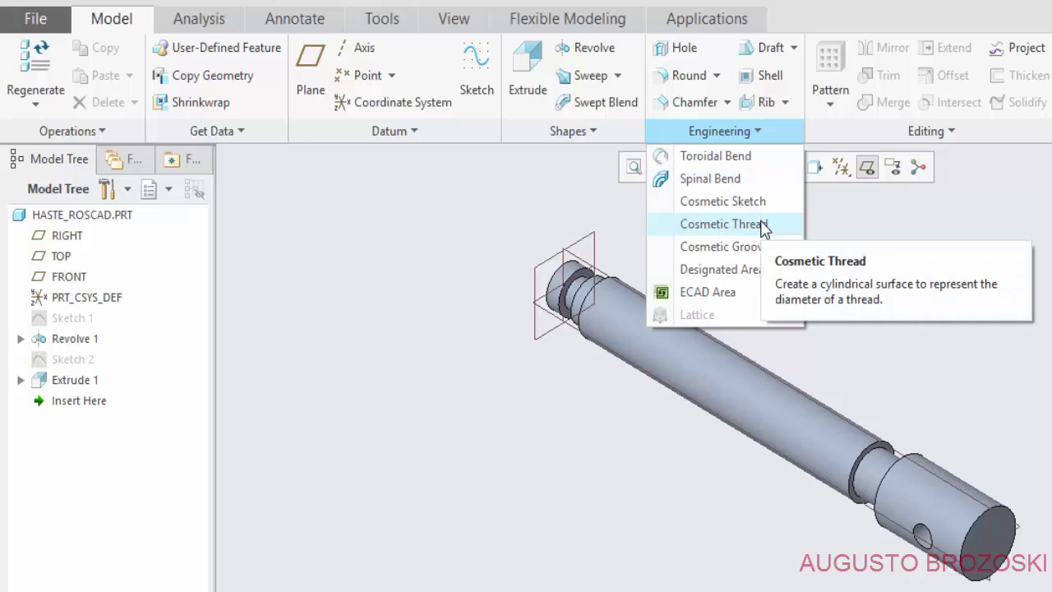
click(762, 225)
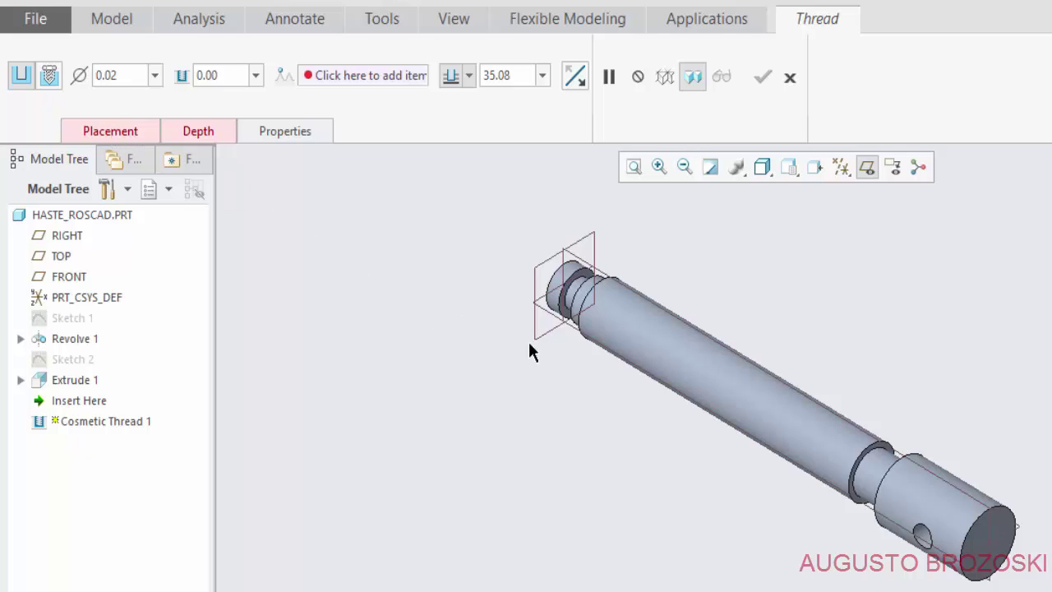
scroll(575, 337, up, 2)
scroll(608, 322, up, 2)
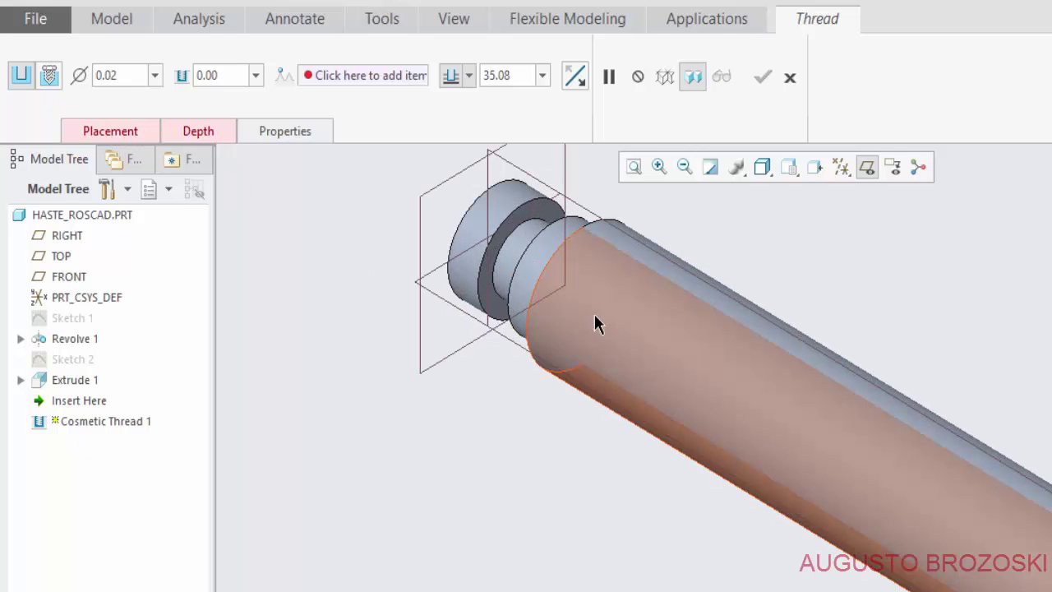
click(549, 357)
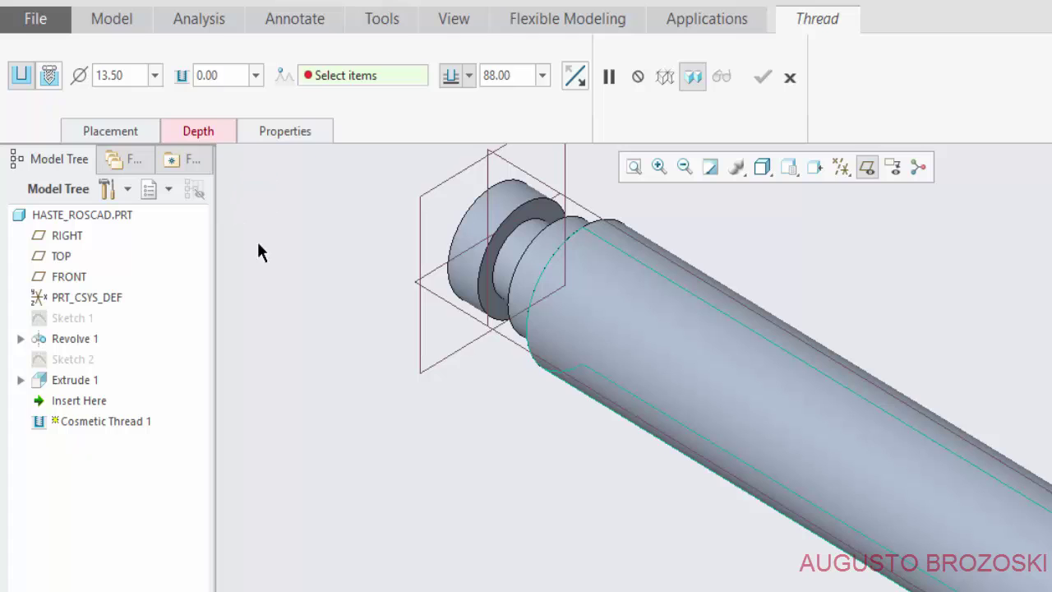
click(534, 365)
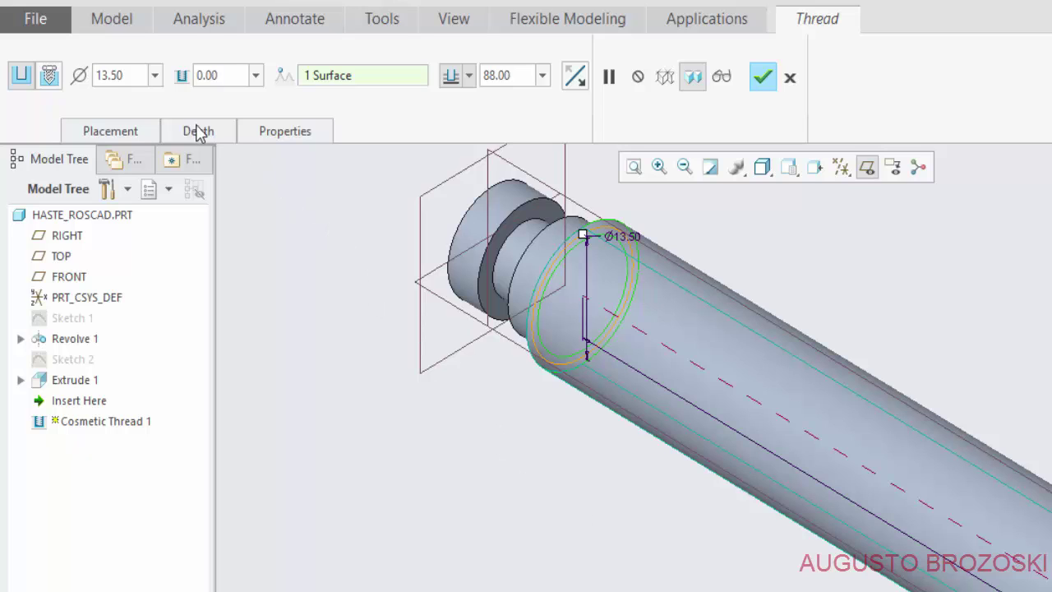
Make the thread a standard ISO M16x1, 88 long, and finish it.
click(49, 76)
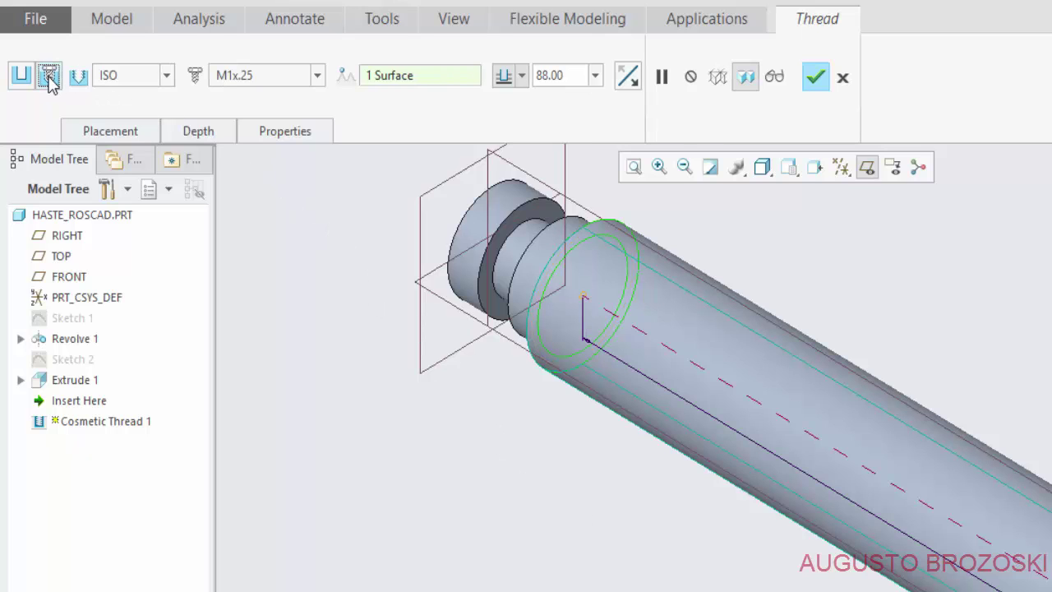
click(317, 76)
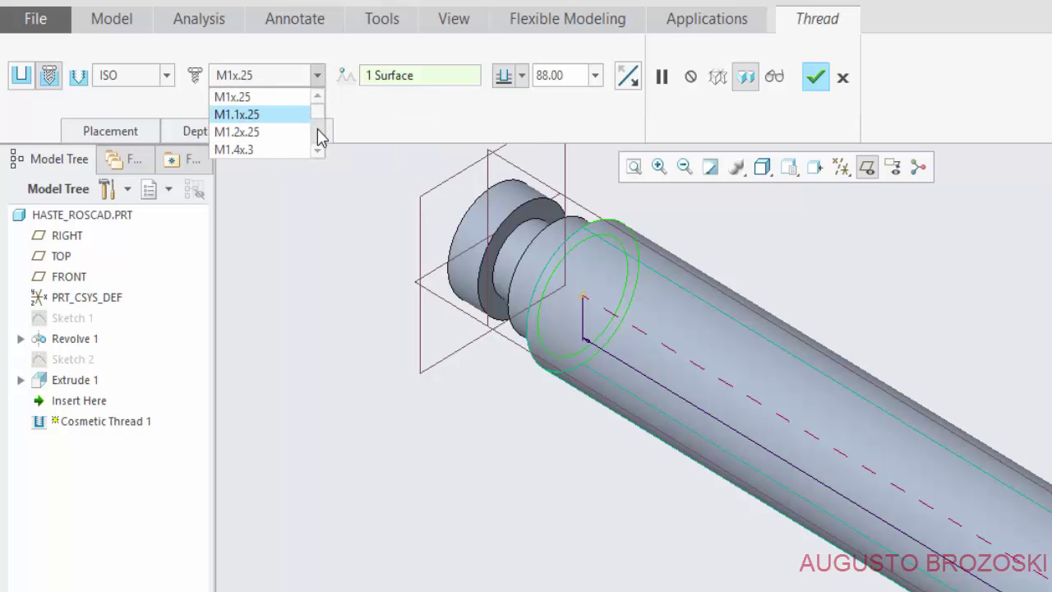
scroll(319, 137, down, 2)
scroll(320, 138, down, 2)
scroll(319, 140, down, 2)
scroll(320, 142, down, 2)
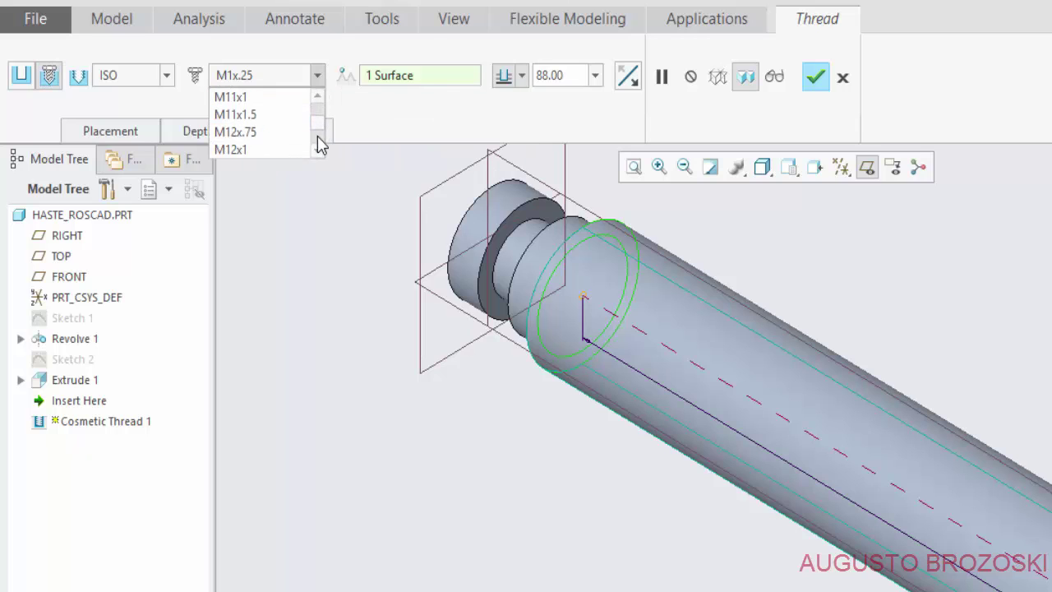
scroll(318, 142, down, 3)
scroll(315, 140, down, 1)
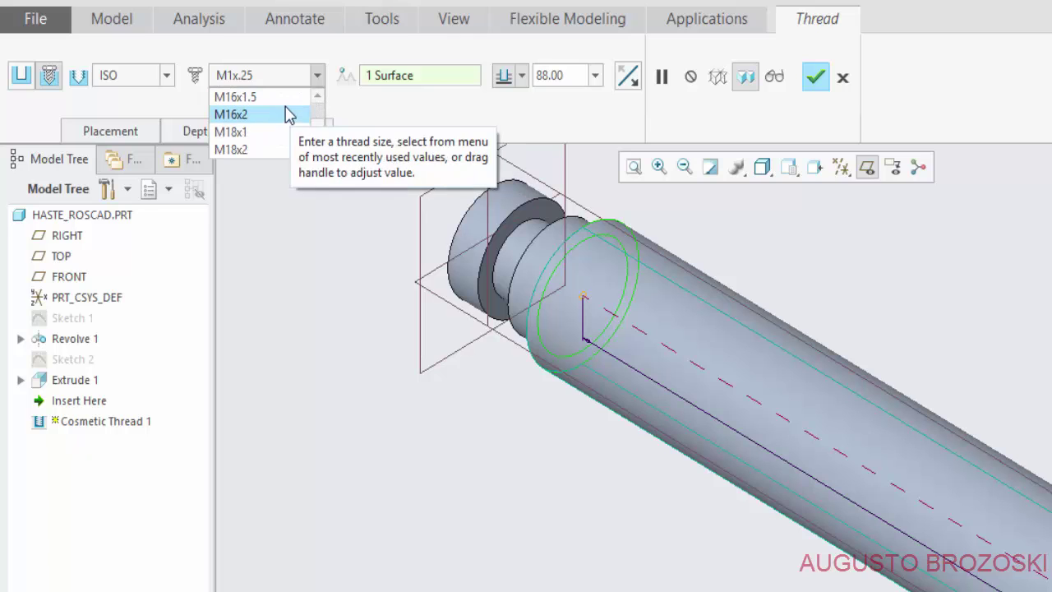
click(319, 97)
click(318, 97)
click(256, 114)
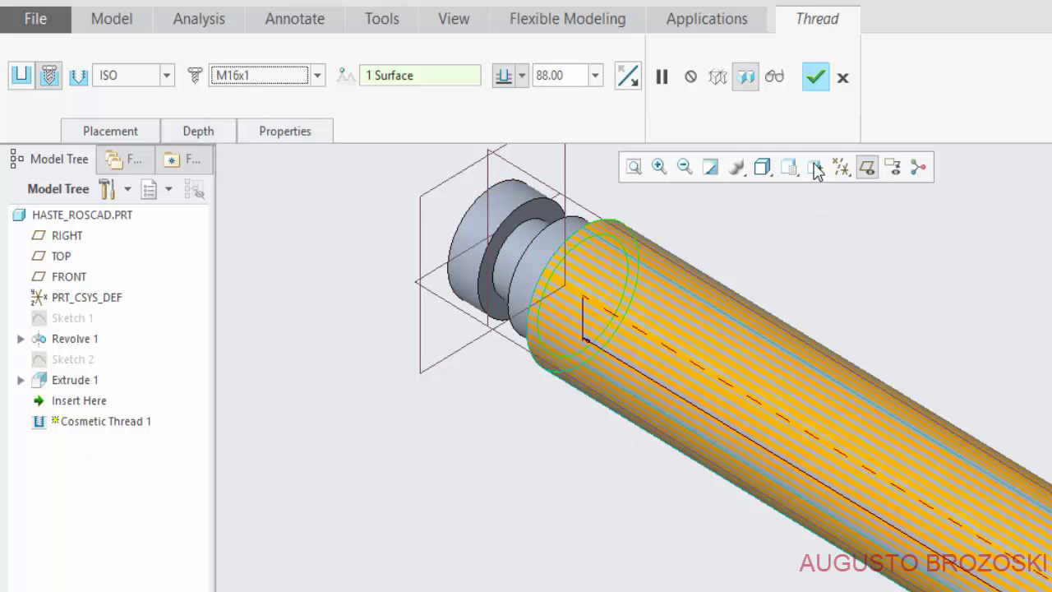
click(815, 77)
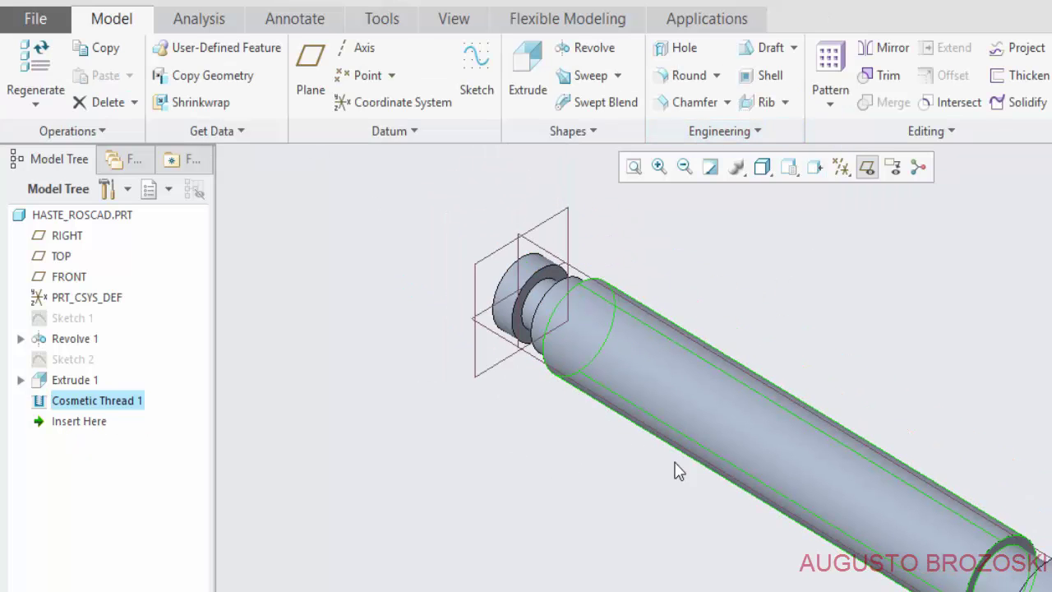
Frame the whole shaft in view and save HASTE_ROSCAD from the Quick Access Toolbar.
scroll(776, 518, down, 2)
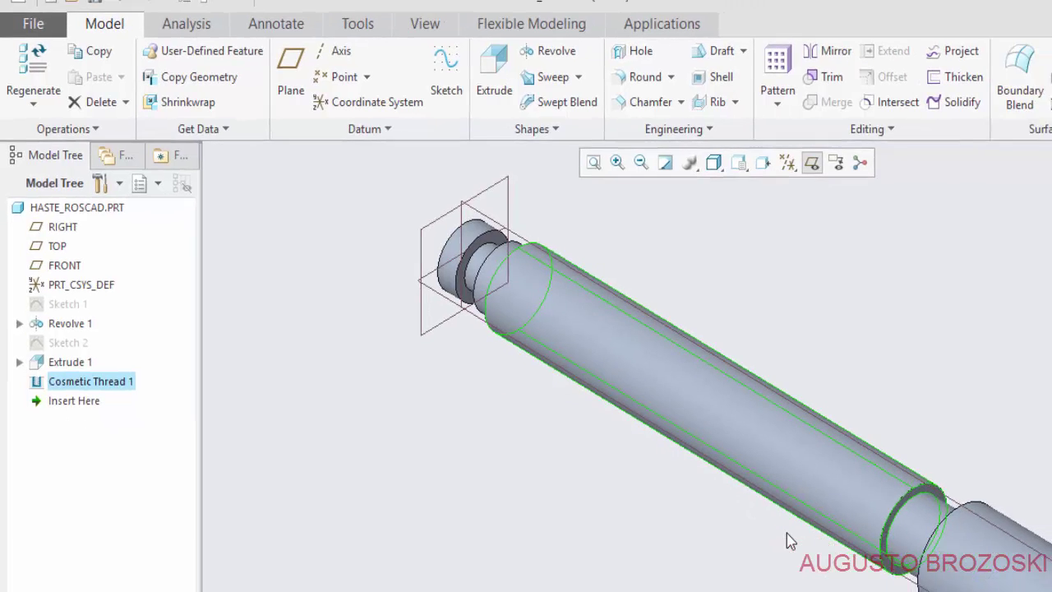
mouse_move(787, 539)
shift+middle_down()
mouse_move(646, 457)
mouse_move(605, 415)
shift+middle_up()
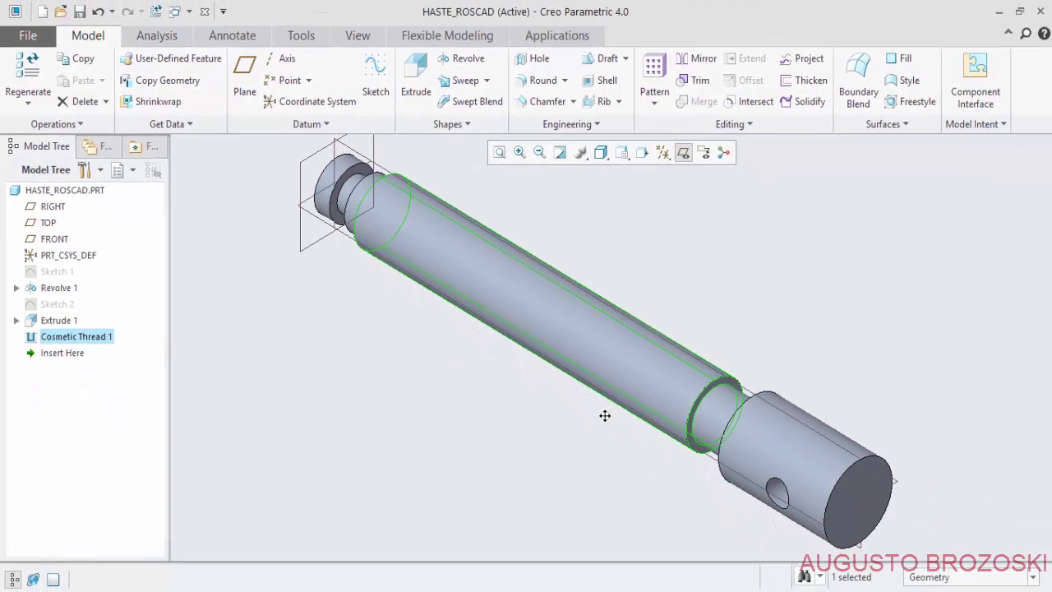
click(80, 12)
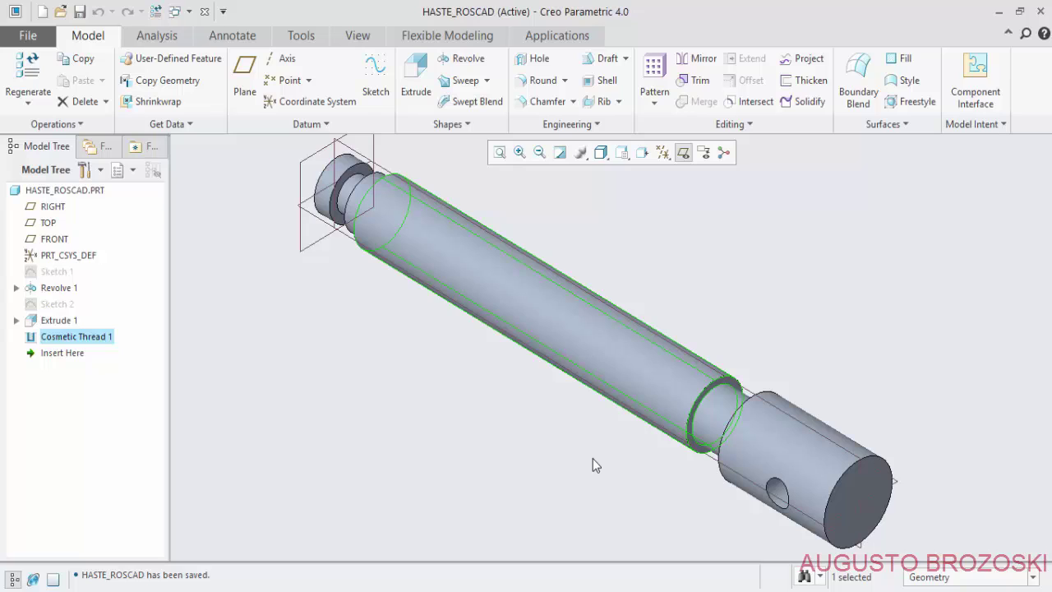